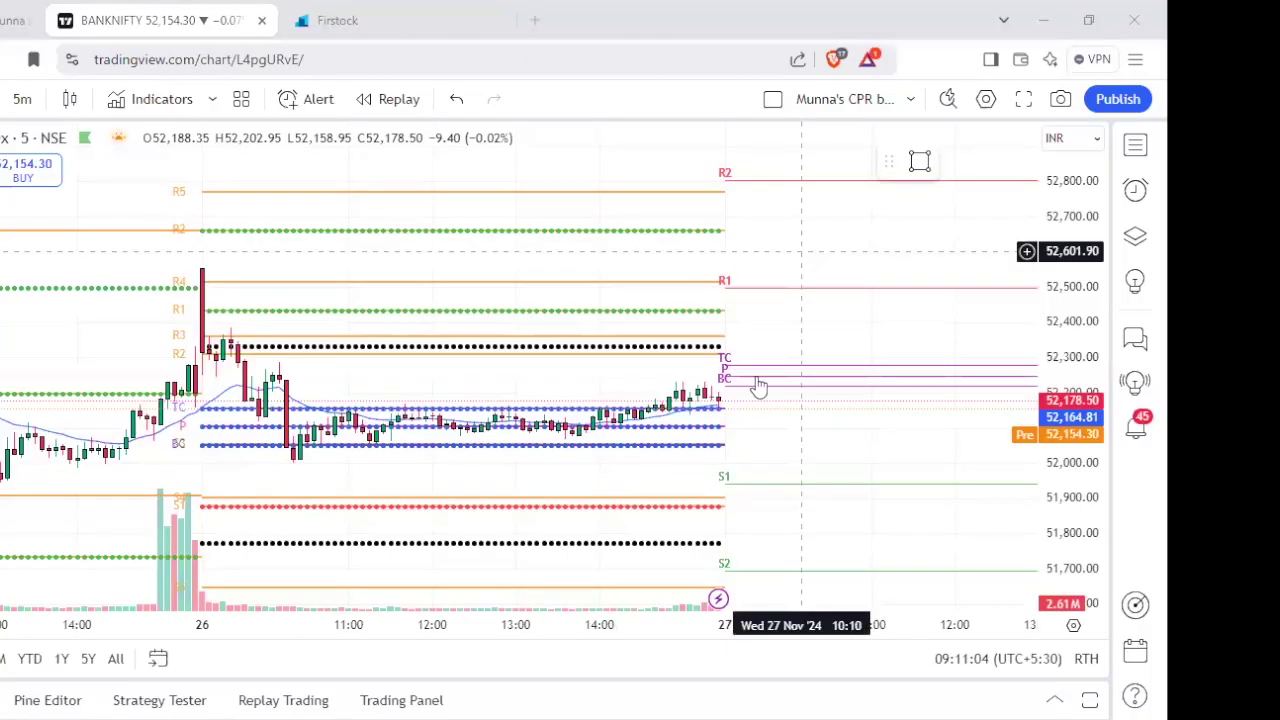
Look over the pivot levels on the BANKNIFTY and Nifty five-minute charts, ending on the BANKNIFTY chart.
scroll(754, 375, "up", 2)
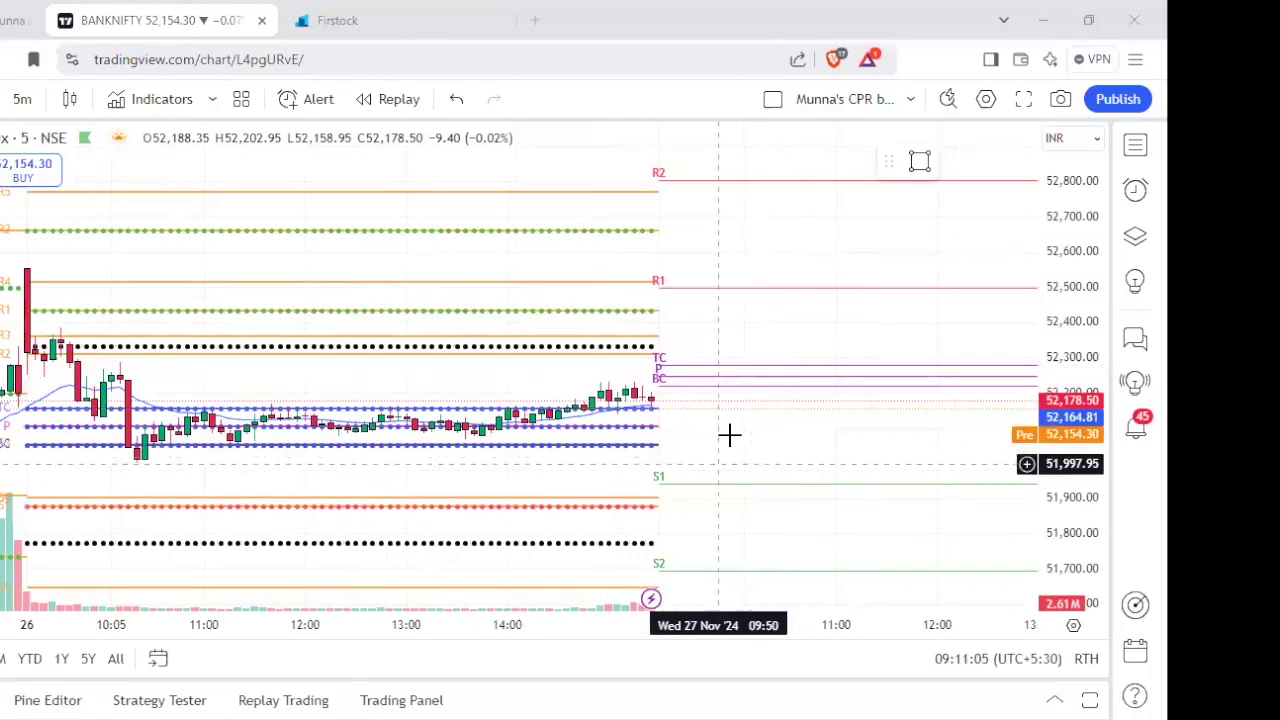
scroll(708, 436, "down", 2)
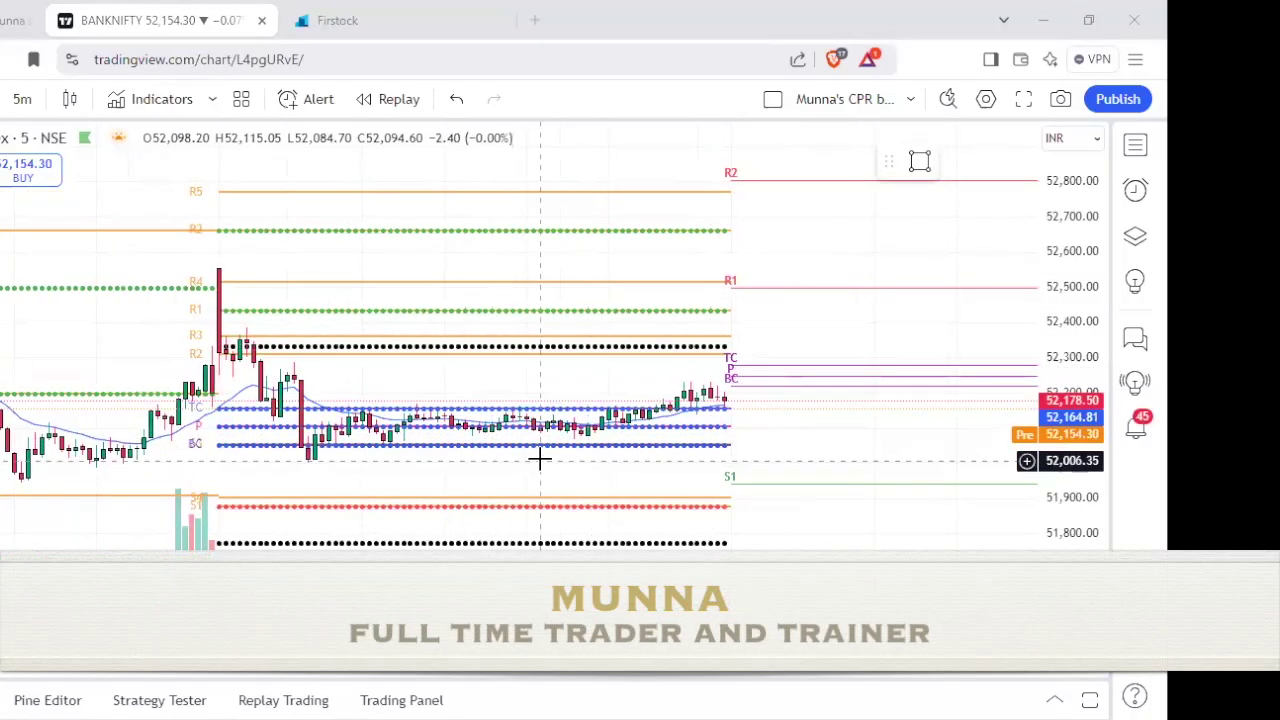
scroll(472, 391, "up", 2)
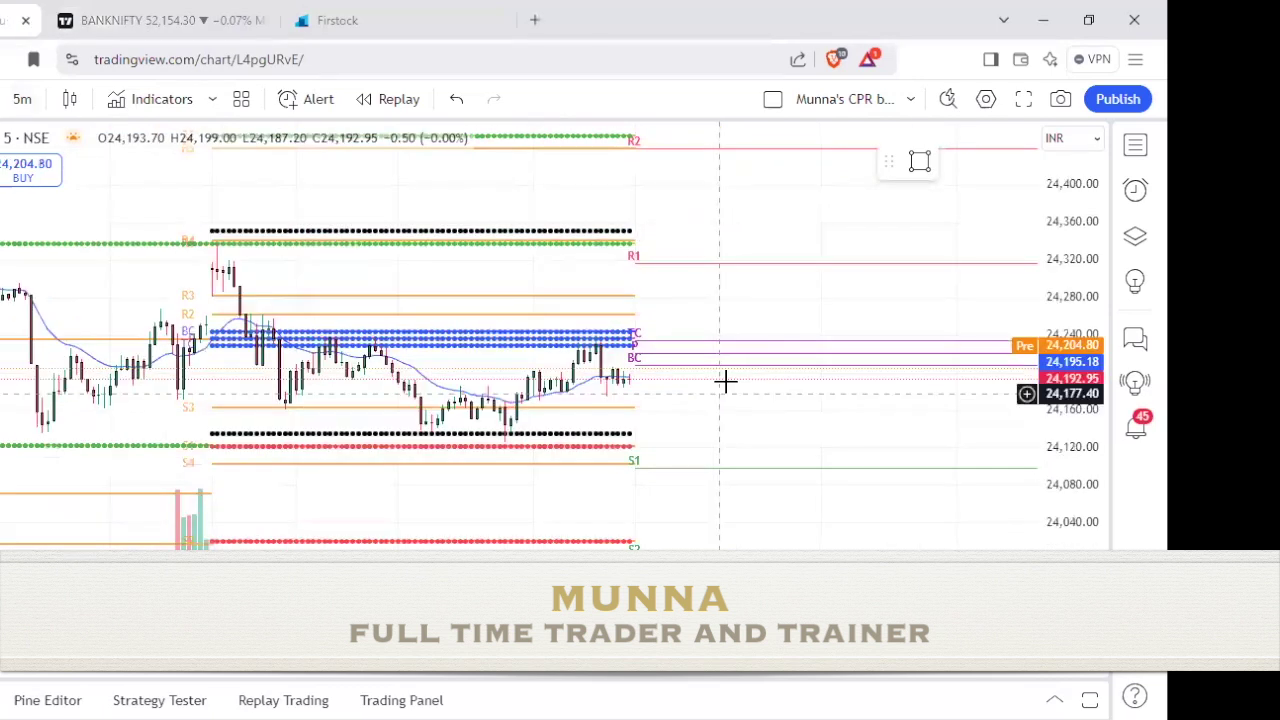
scroll(720, 380, "down", 1)
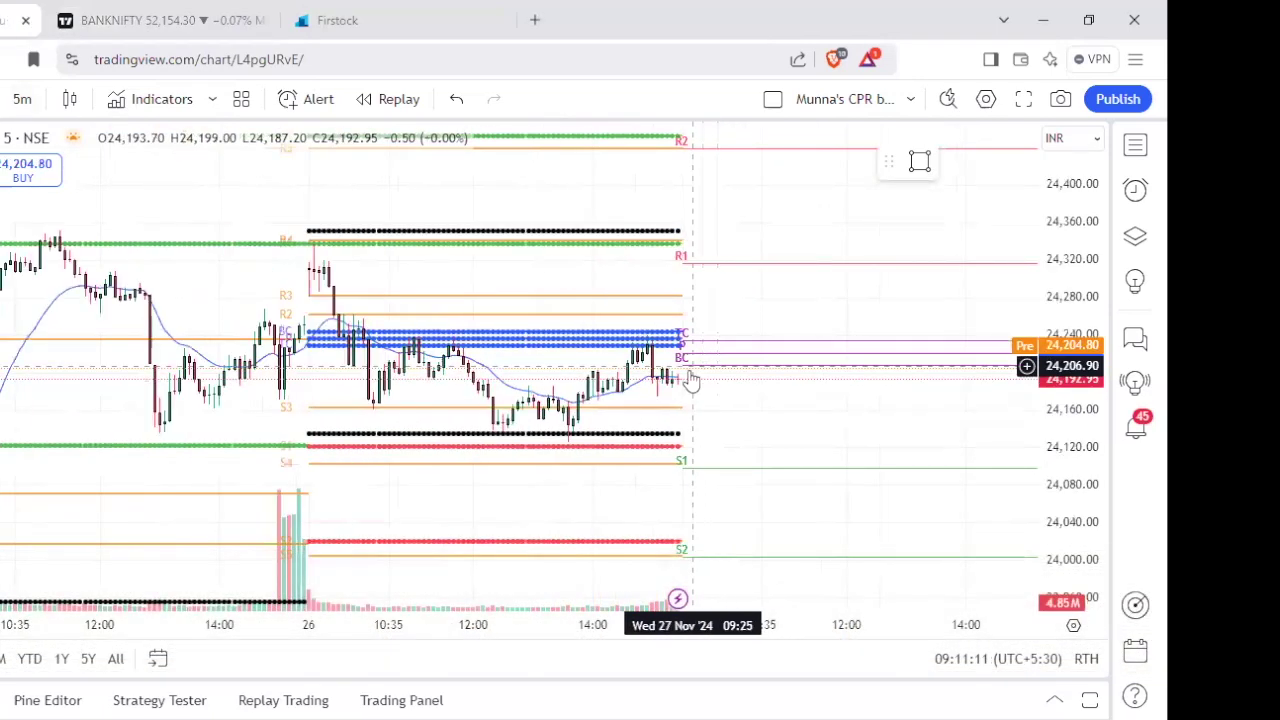
left_click(180, 18)
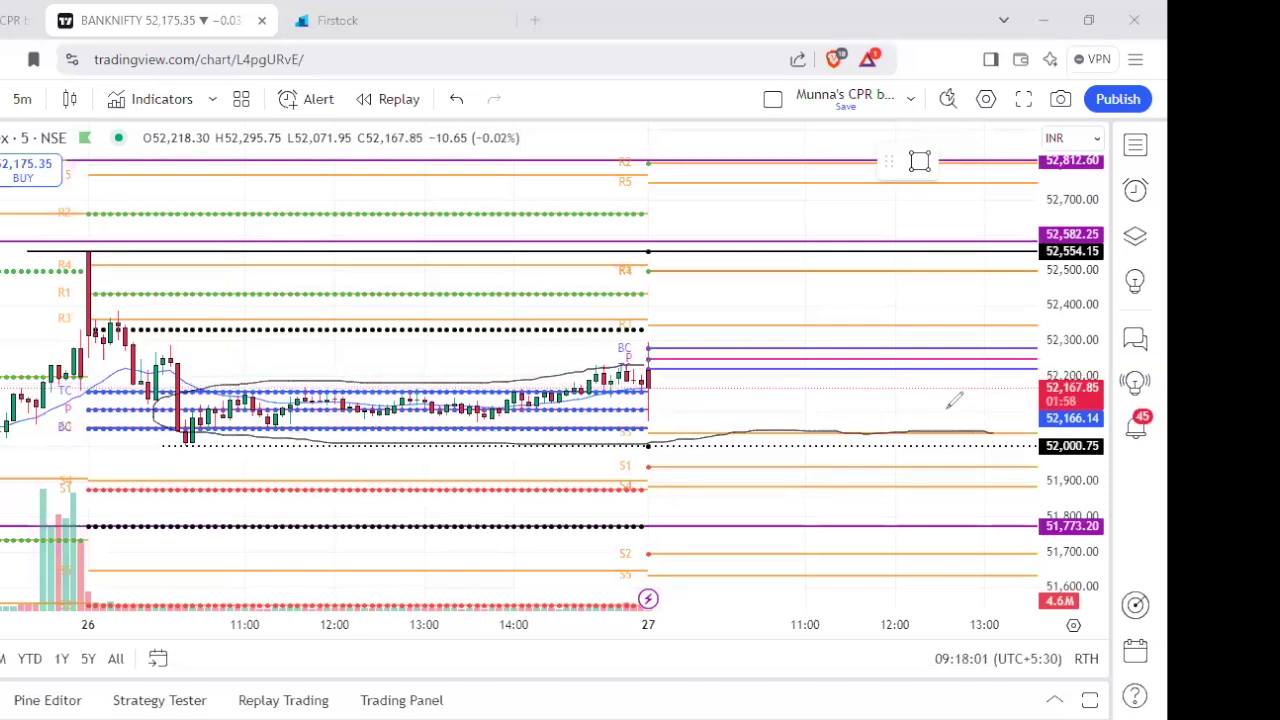
Sketch freehand markings around the 27 Nov opening candle and the 26 Nov swing highs on BANKNIFTY, and clear them.
left_click_drag(652, 355, 714, 412)
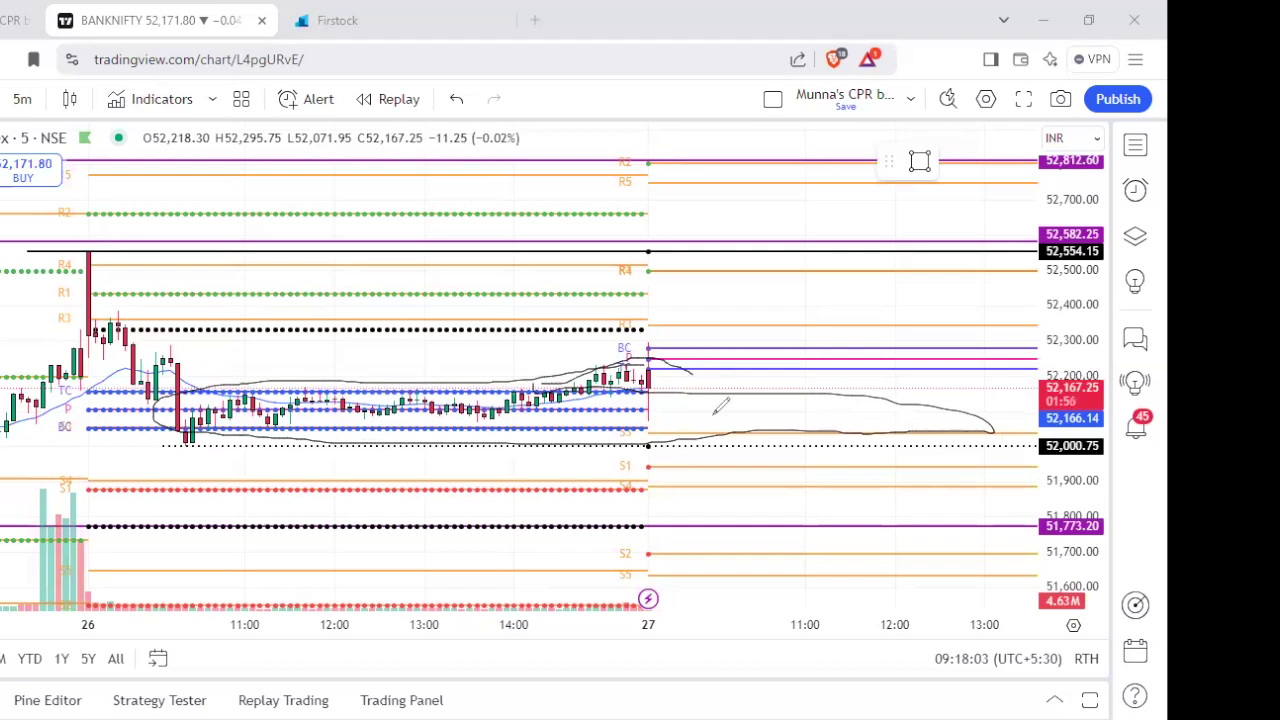
mouse_move(656, 383)
left_mouse_down()
mouse_move(668, 345)
mouse_move(683, 358)
left_mouse_up()
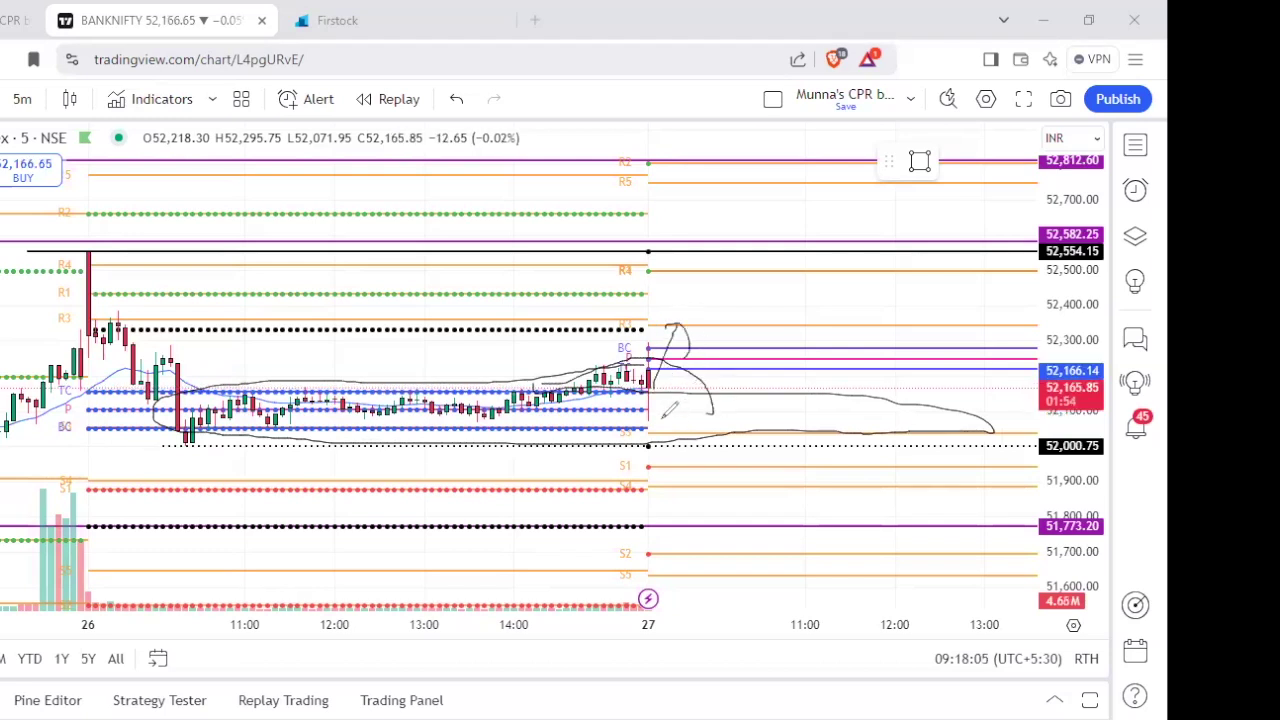
left_click_drag(694, 450, 688, 466)
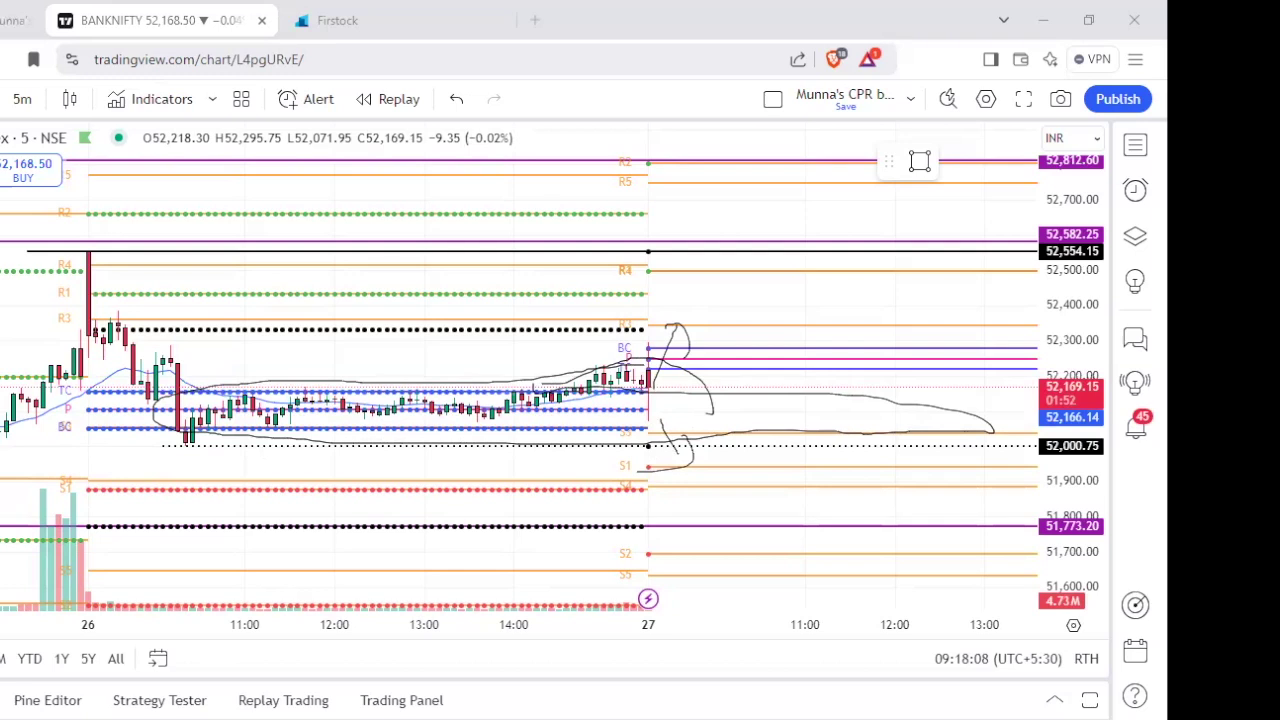
key("Escape")
scroll(709, 363, "up", 1)
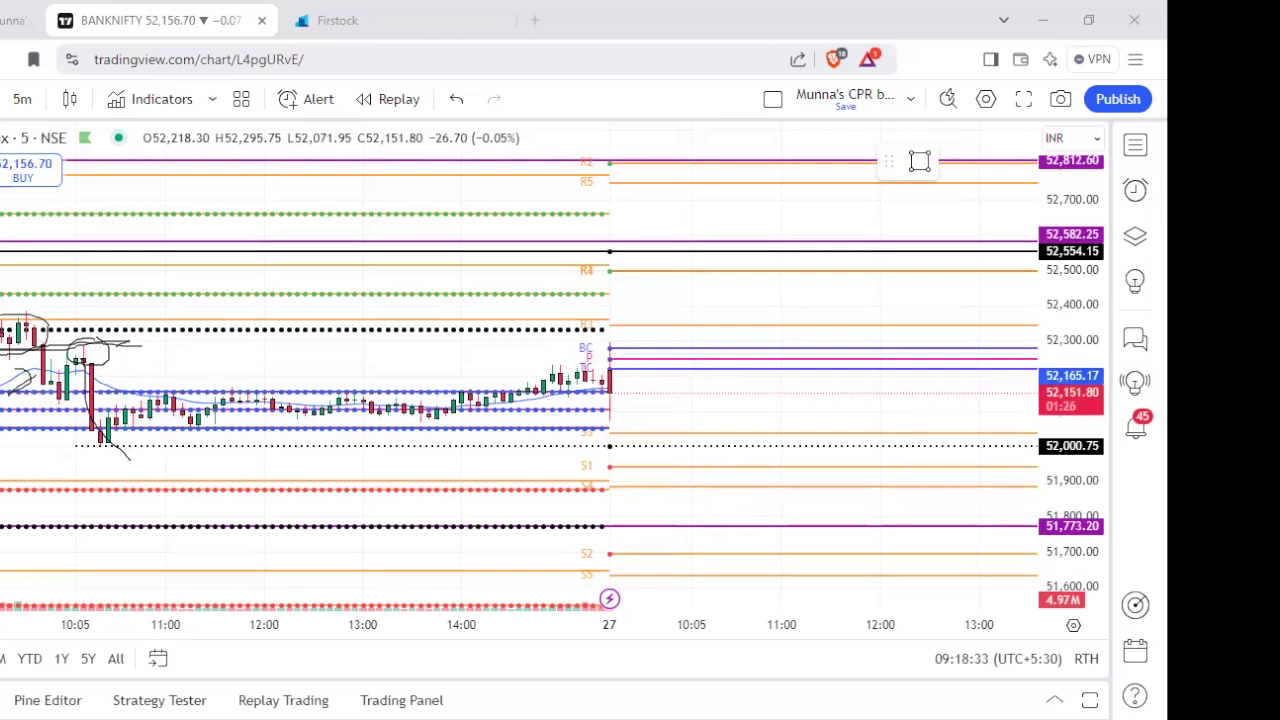
key("Escape")
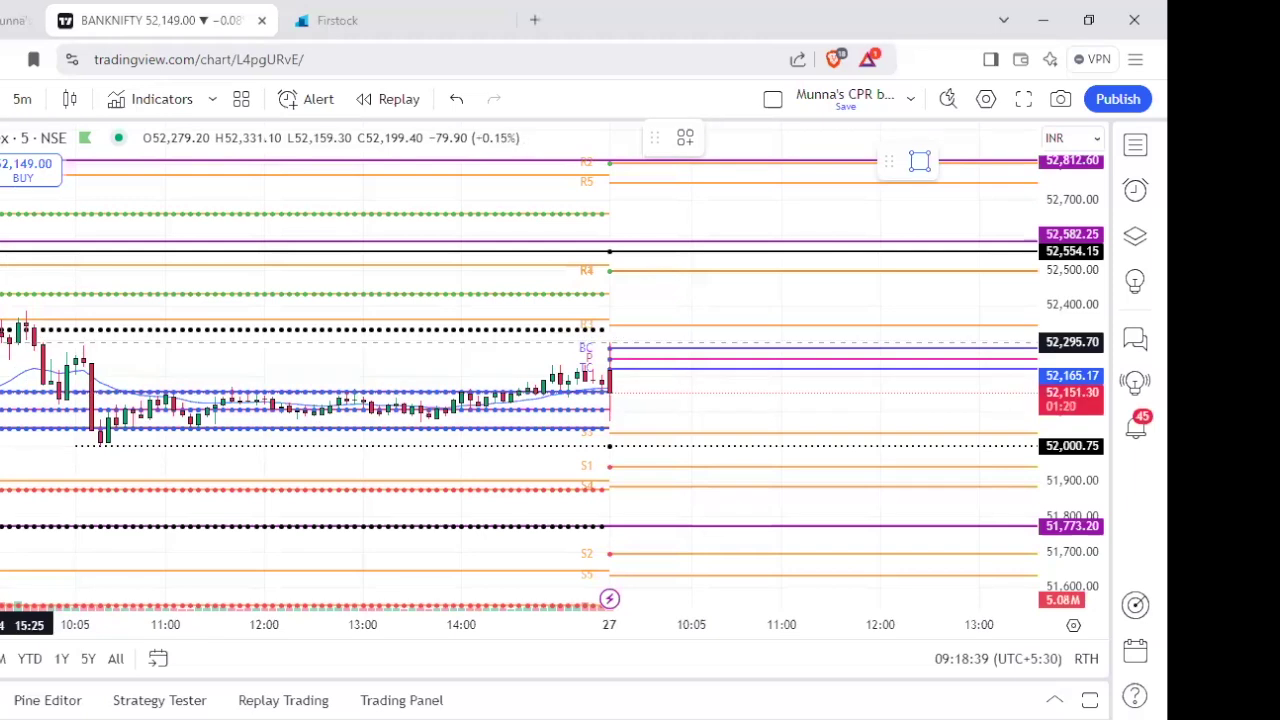
Draw a rectangle zone on BANKNIFTY from 52,312.55 down to 52,262.00, extending it to 27 Nov 15:20.
left_click(2, 336)
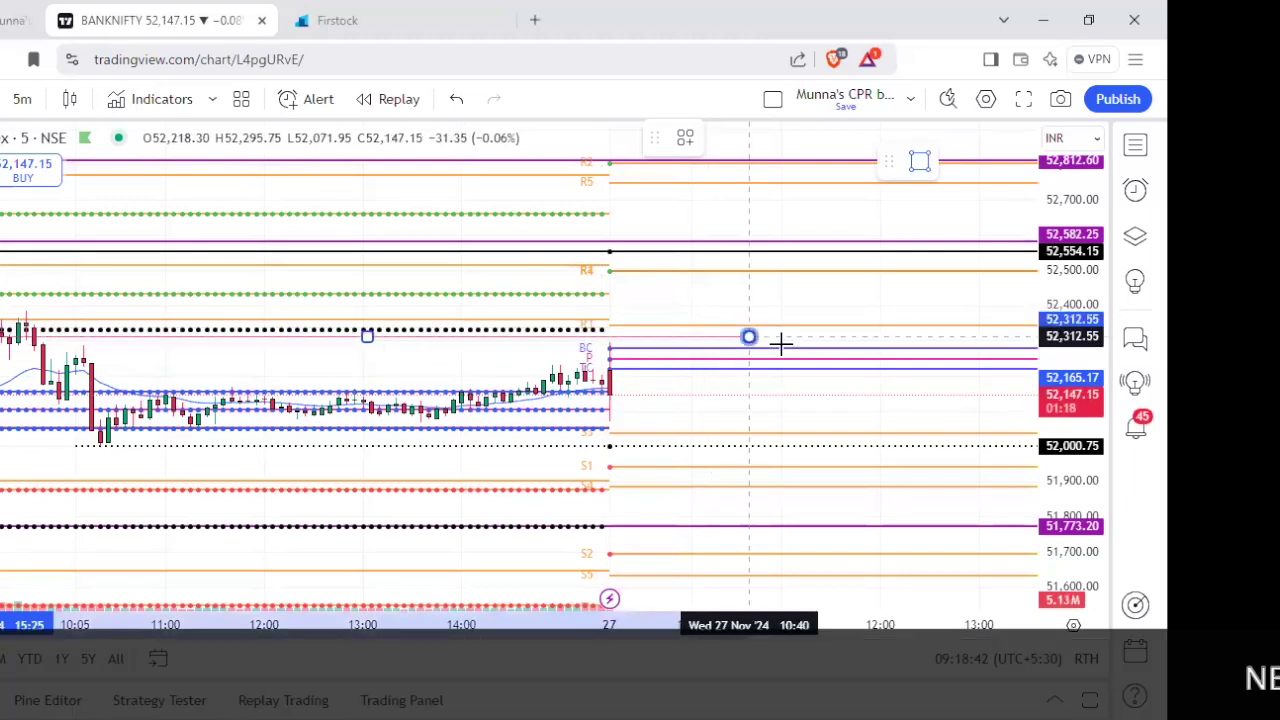
mouse_move(810, 350)
left_mouse_down()
mouse_move(831, 375)
mouse_move(589, 398)
left_mouse_up()
scroll(846, 380, "down", 2)
scroll(706, 400, "down", 2)
left_click_drag(737, 407, 510, 405)
mouse_move(577, 368)
left_mouse_down()
mouse_move(815, 355)
mouse_move(820, 366)
left_mouse_up()
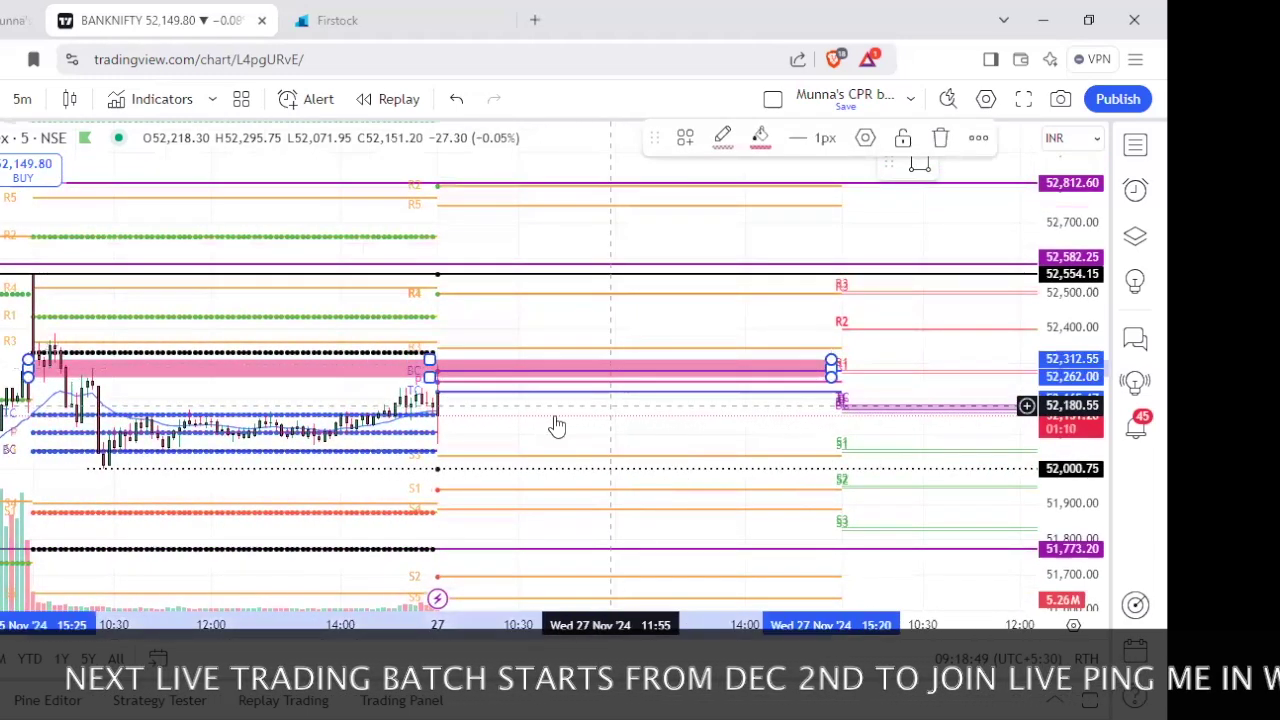
Measure the distance on BANKNIFTY from the current price down to the purple 51,773.20 line, and clear the measurement.
scroll(423, 425, "up", 2)
scroll(423, 425, "up", 1)
left_click_drag(400, 414, 617, 372)
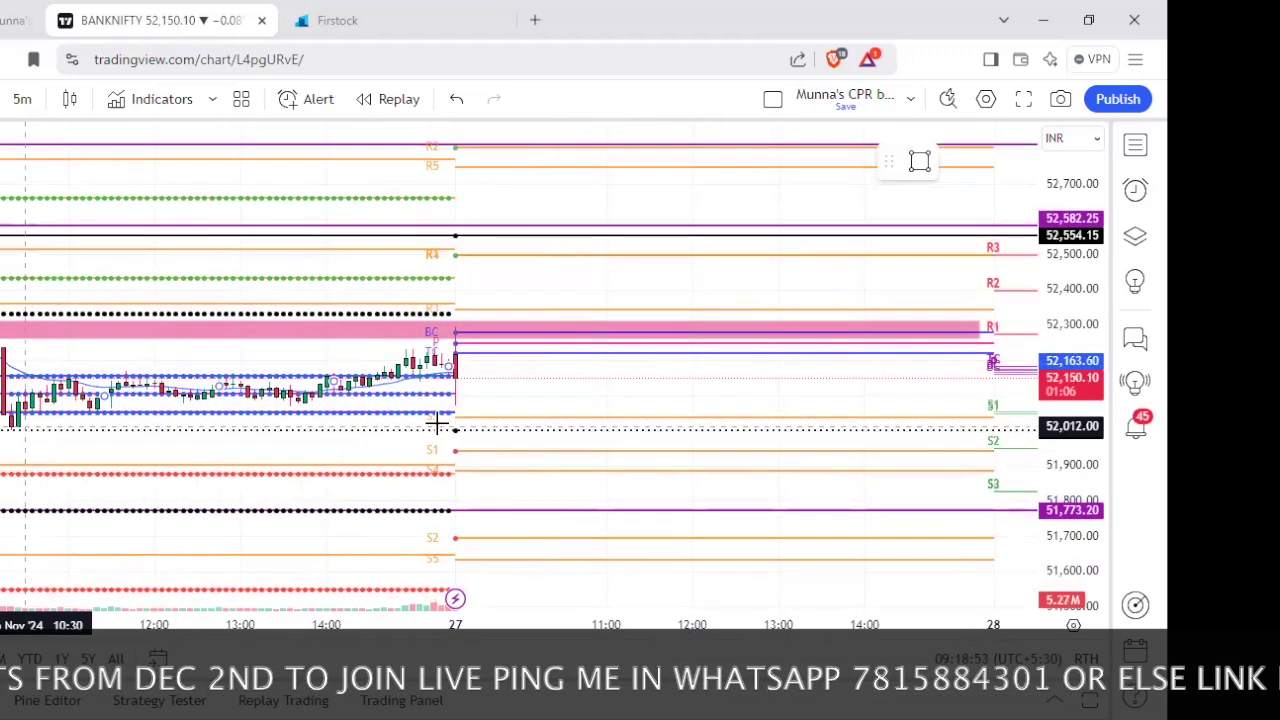
left_click(499, 376, "shift")
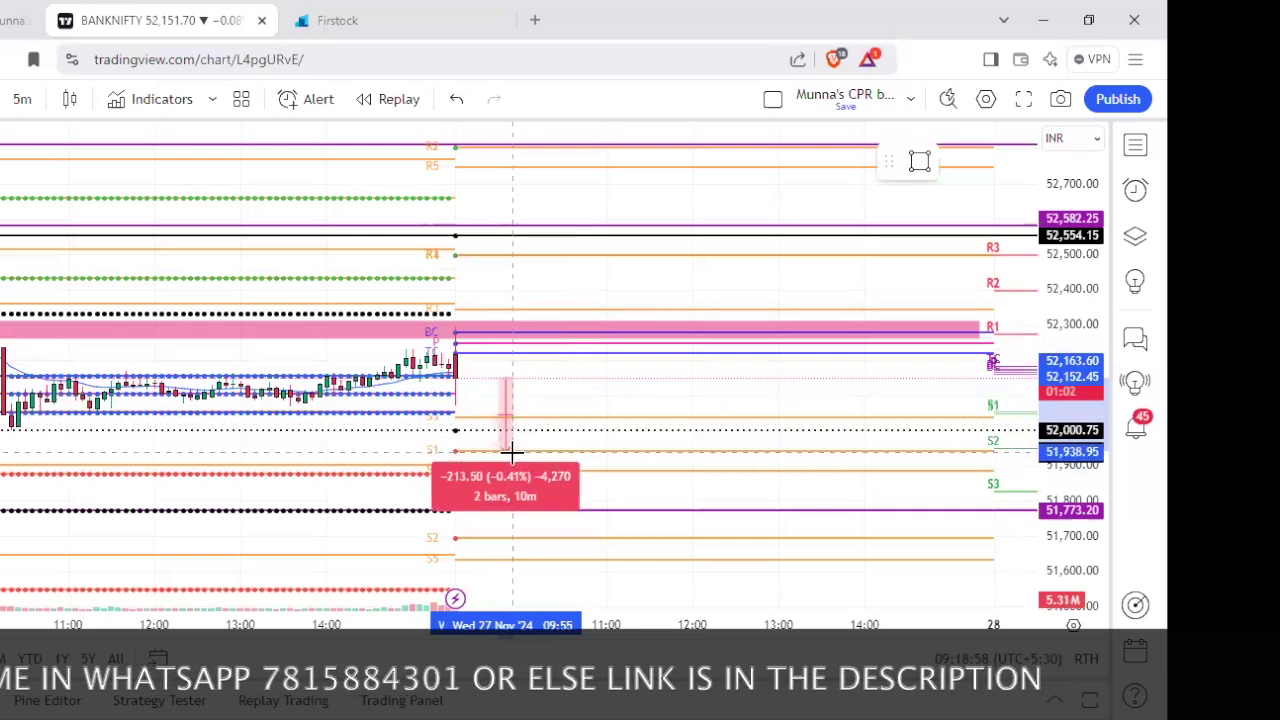
left_click(512, 506)
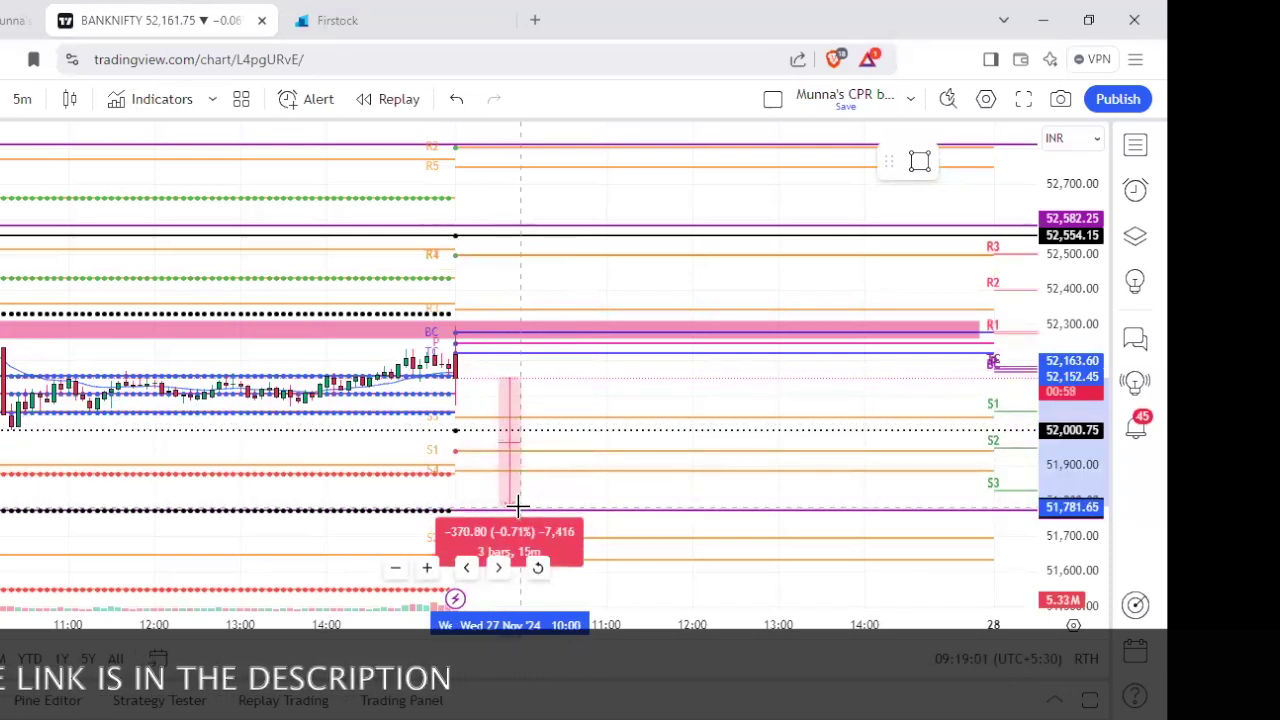
left_click(560, 390)
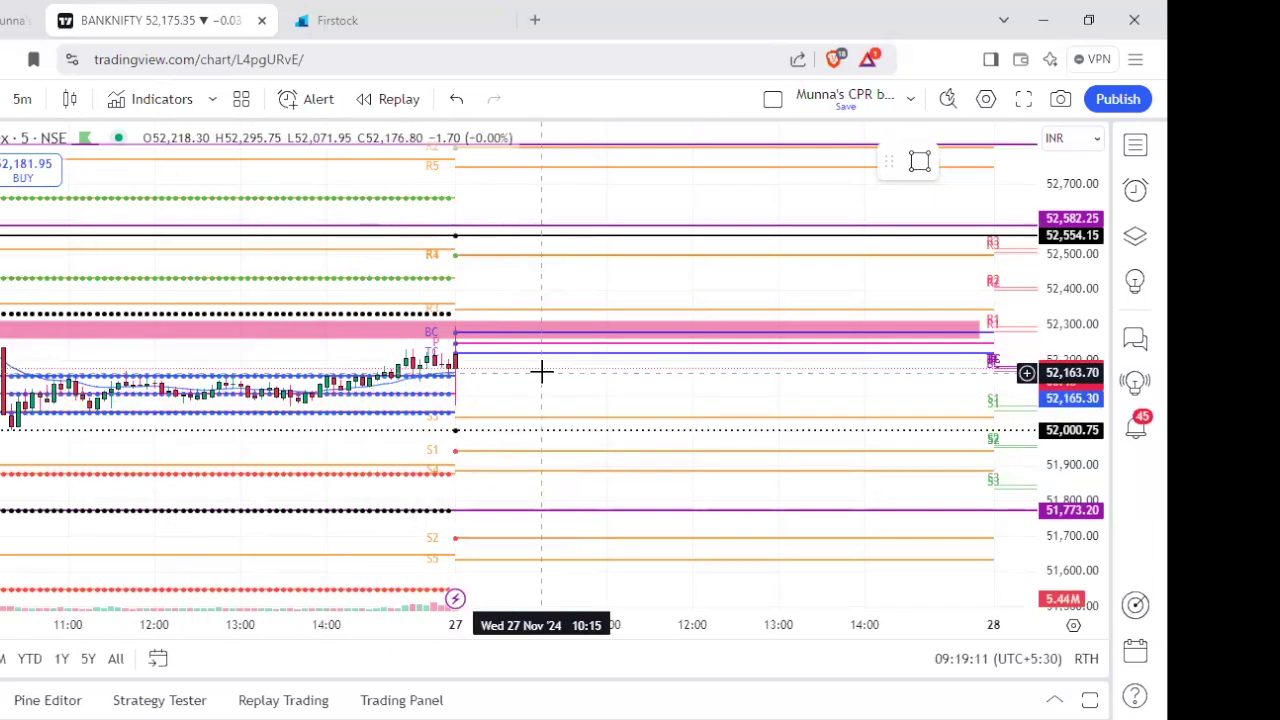
left_click(552, 340)
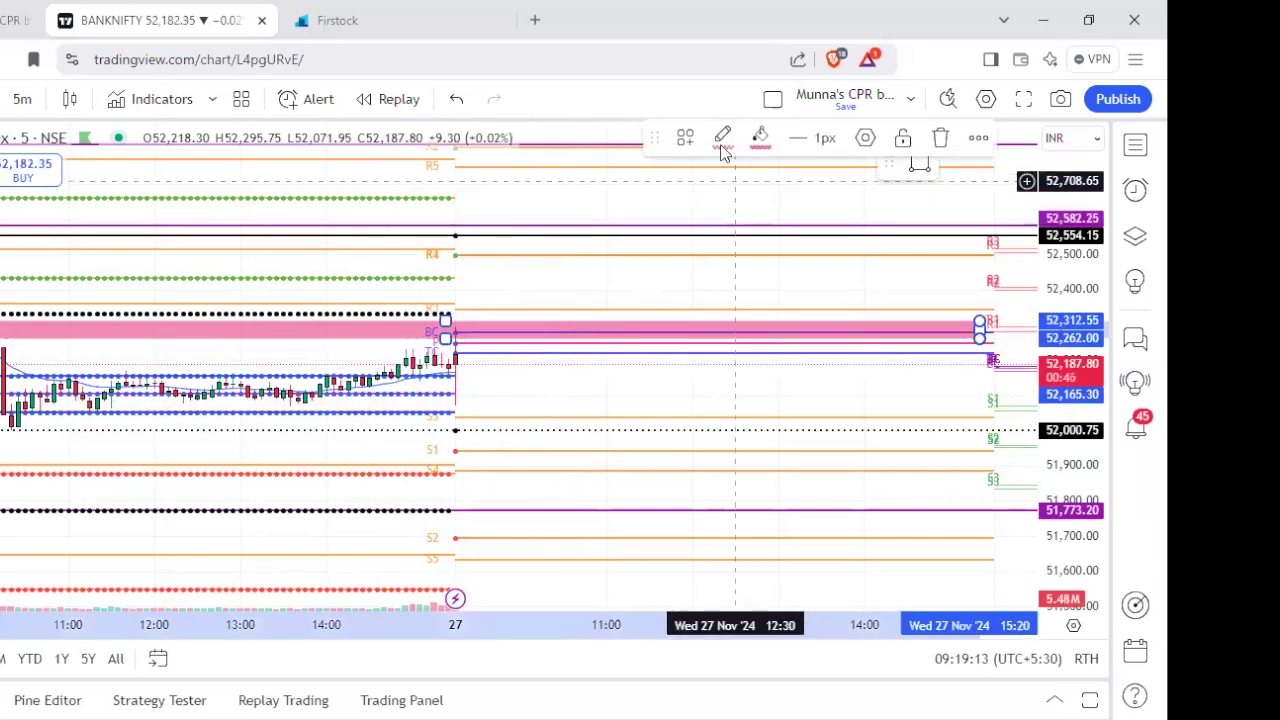
left_click(500, 385)
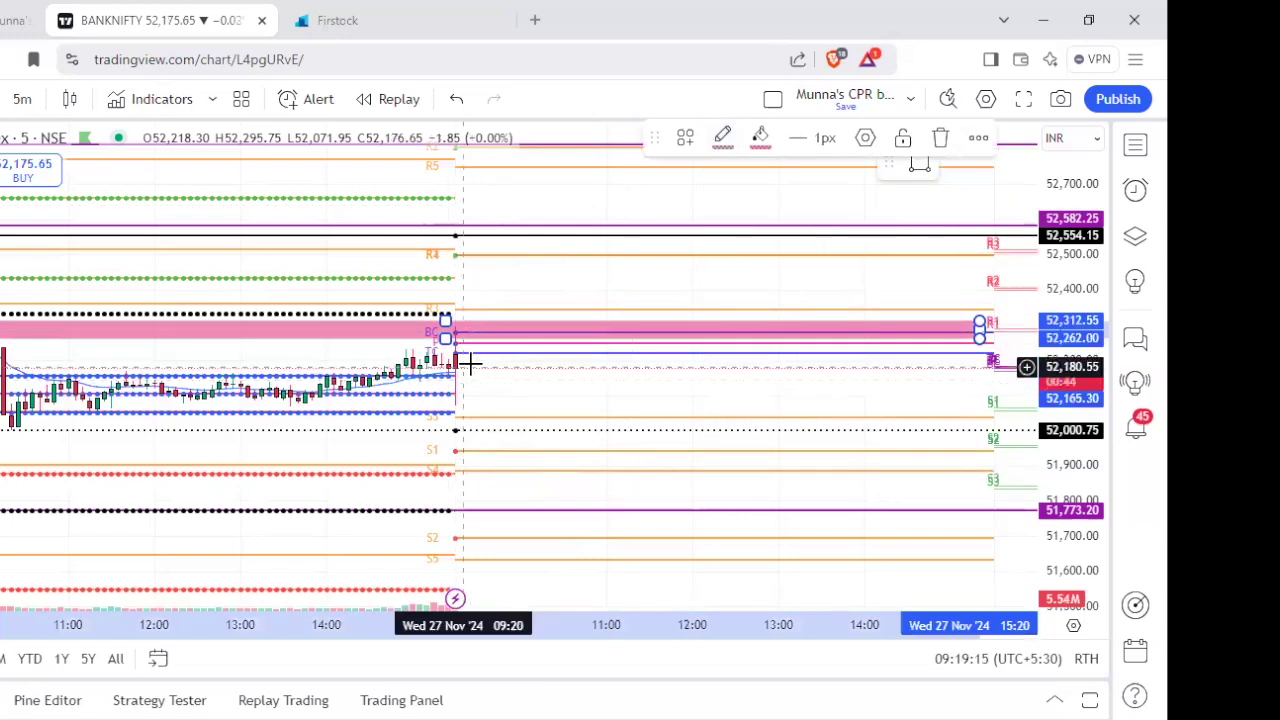
left_click(469, 365)
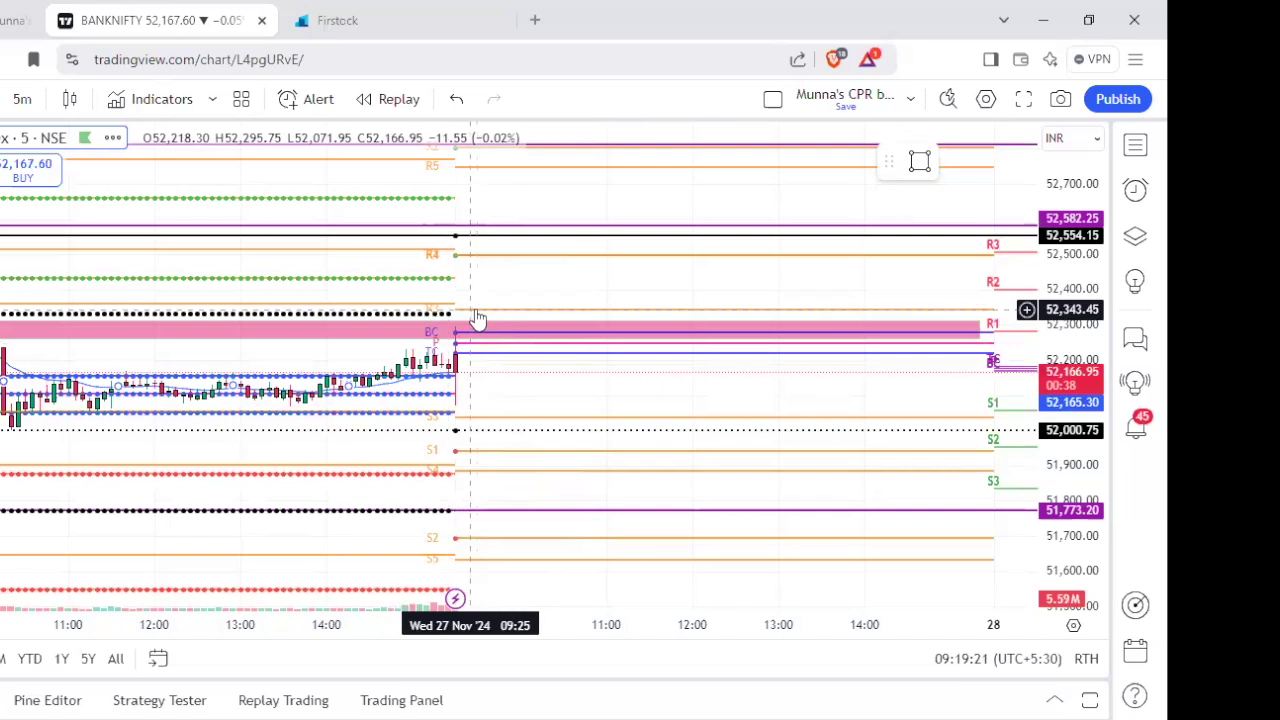
Switch to the Nifty chart, measure from the current price down to the purple 24,135.25 line, and clear the measurement.
left_click(14, 20)
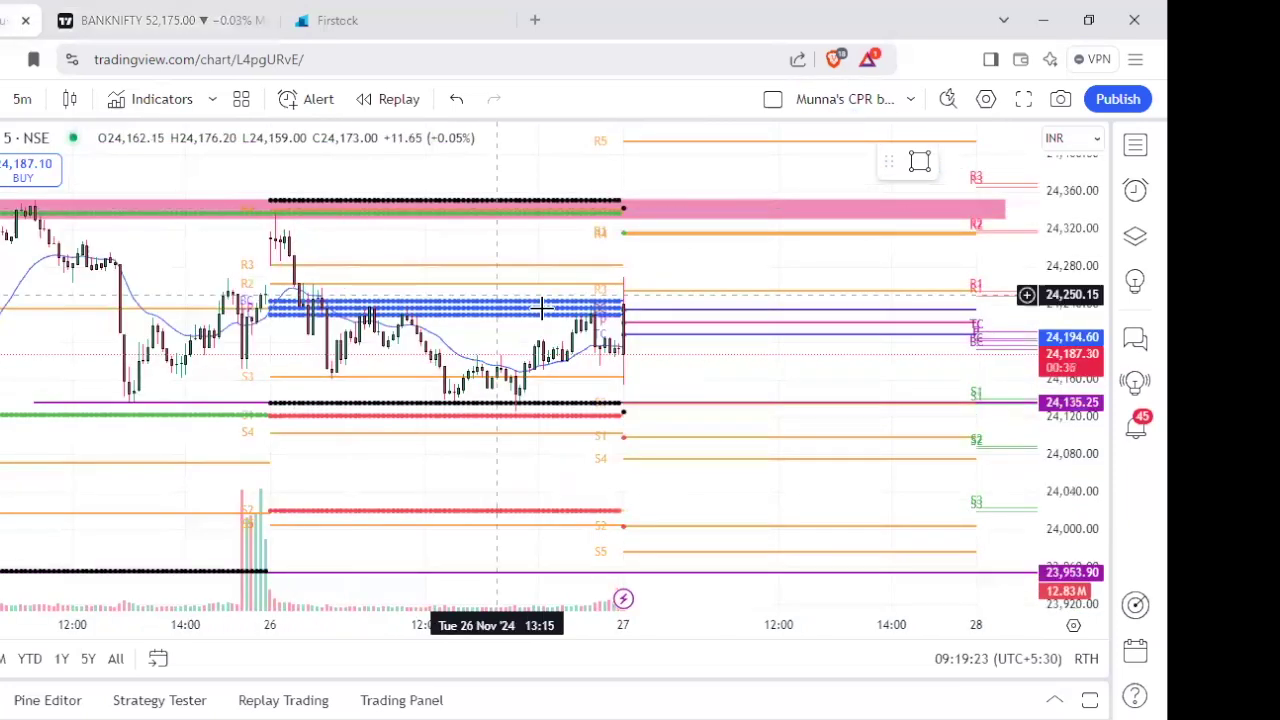
scroll(600, 360, "up", 1)
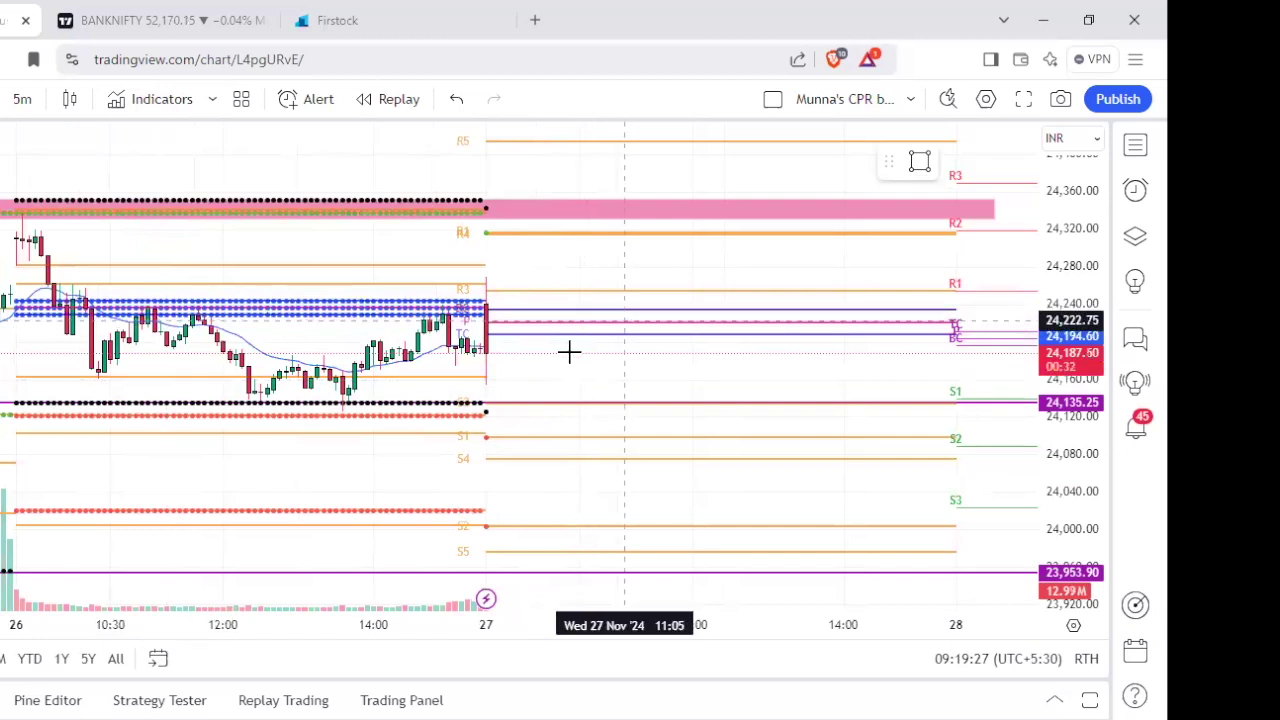
left_click(567, 355, "shift")
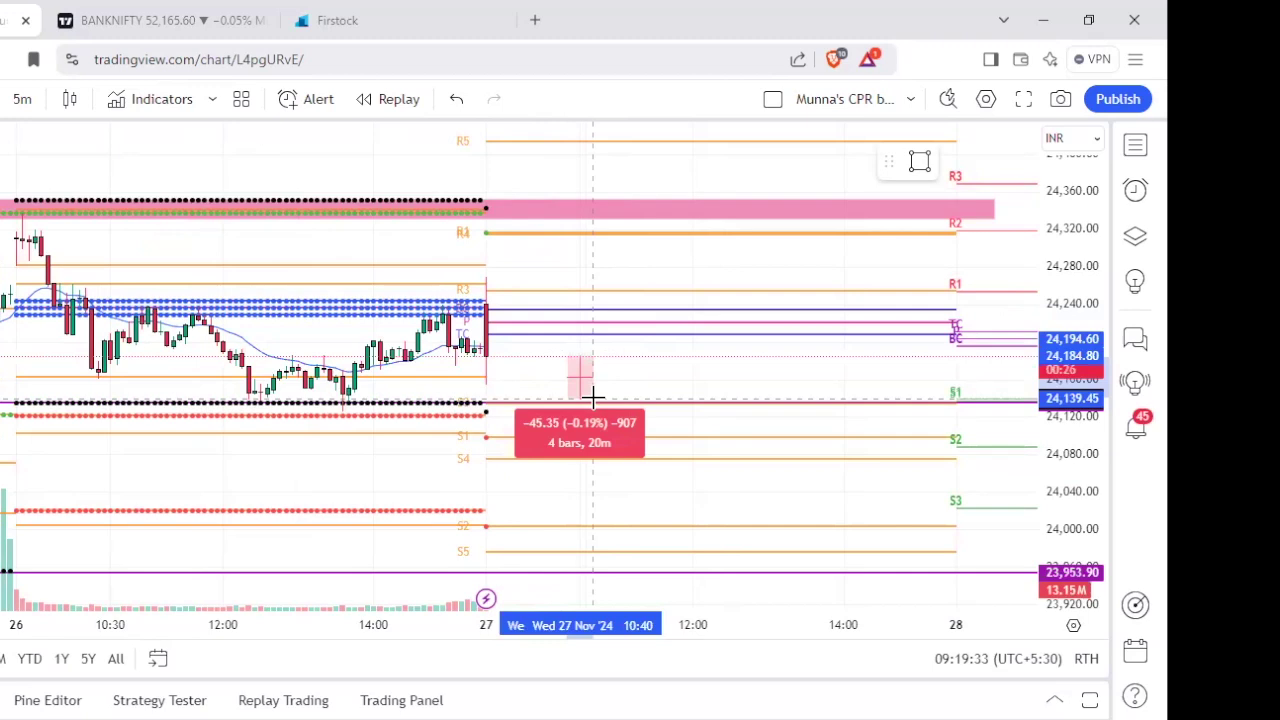
left_click(593, 398)
left_click(649, 356)
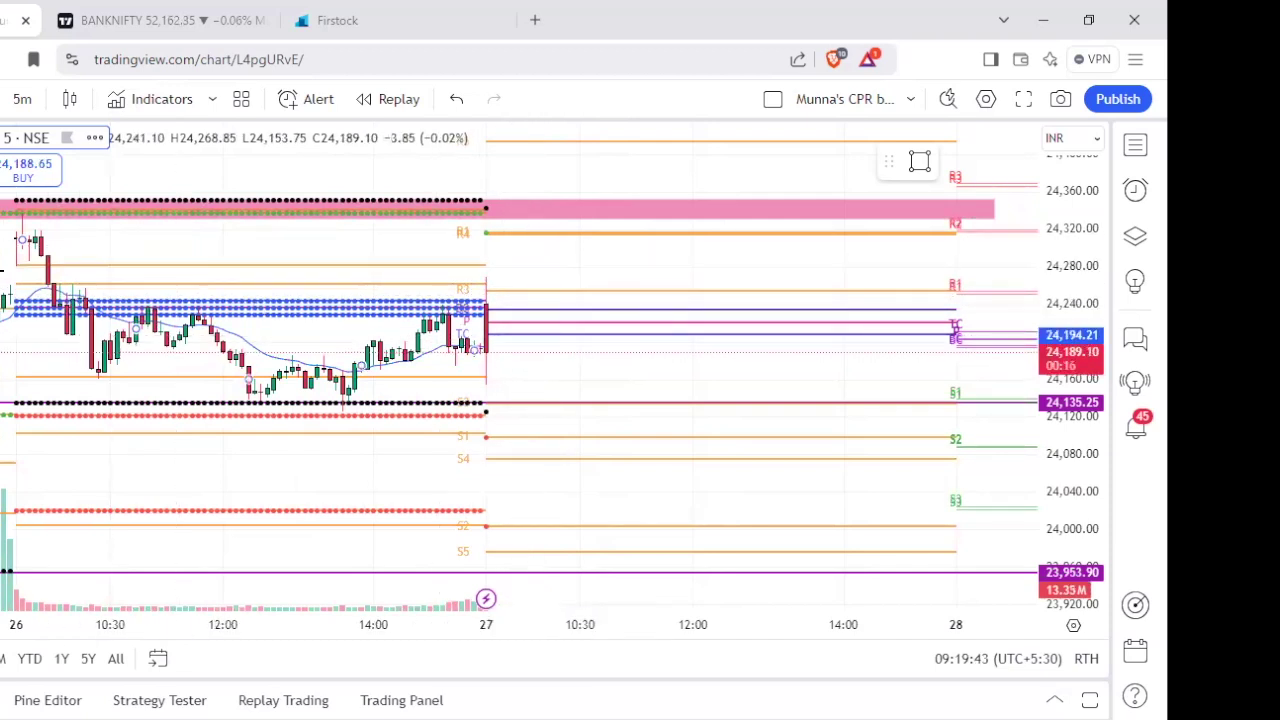
Draw a rectangle zone on Nifty from 24,282.80 down to about 24,269, ending at 28 Nov 09:55.
left_click(273, 265)
mouse_move(881, 243)
left_mouse_down()
mouse_move(1011, 251)
mouse_move(1025, 260)
mouse_move(1006, 277)
left_mouse_up()
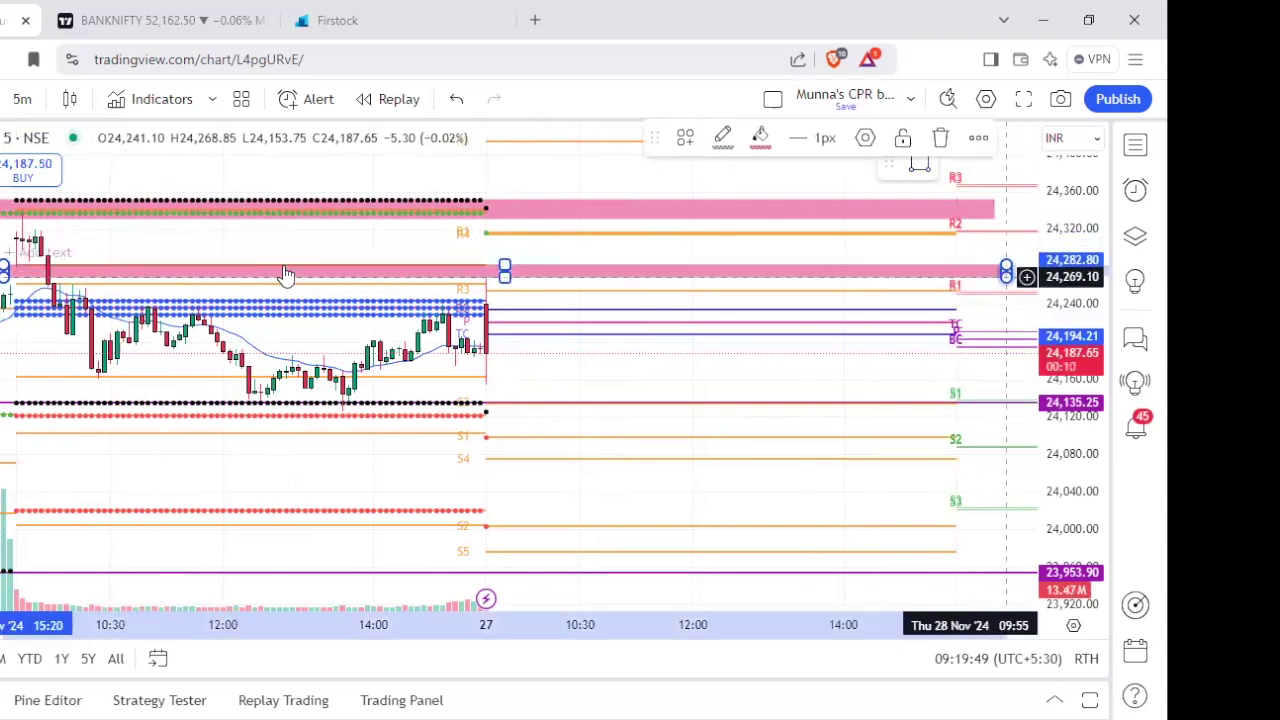
left_click(243, 241)
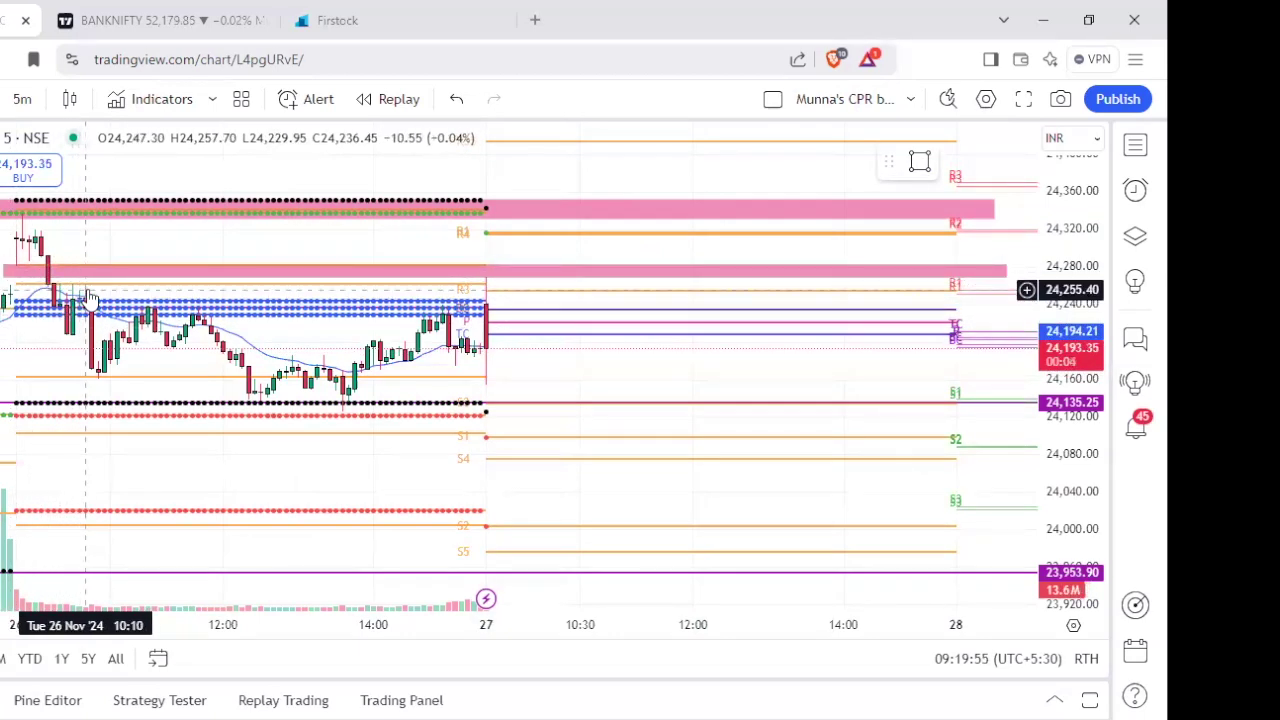
Extend the lower edge of the new Nifty zone down to 24,263.85.
left_click(504, 271)
left_click_drag(504, 271, 504, 282)
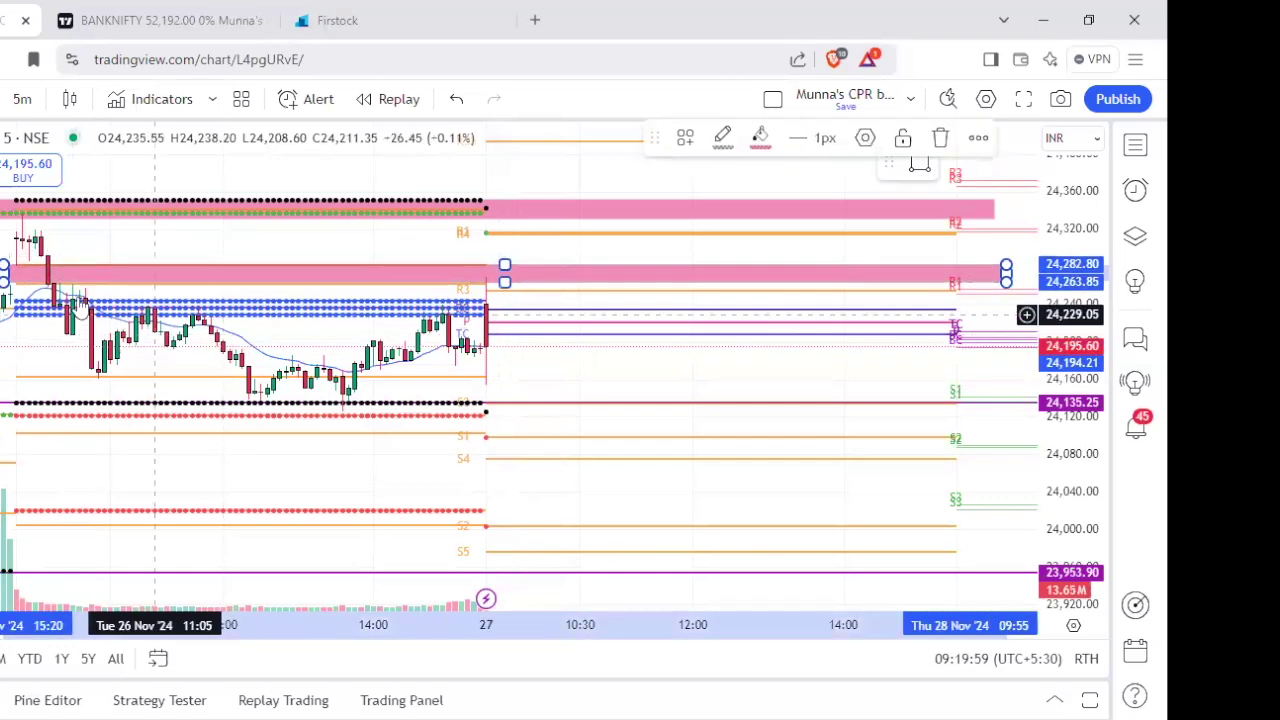
left_click(558, 308)
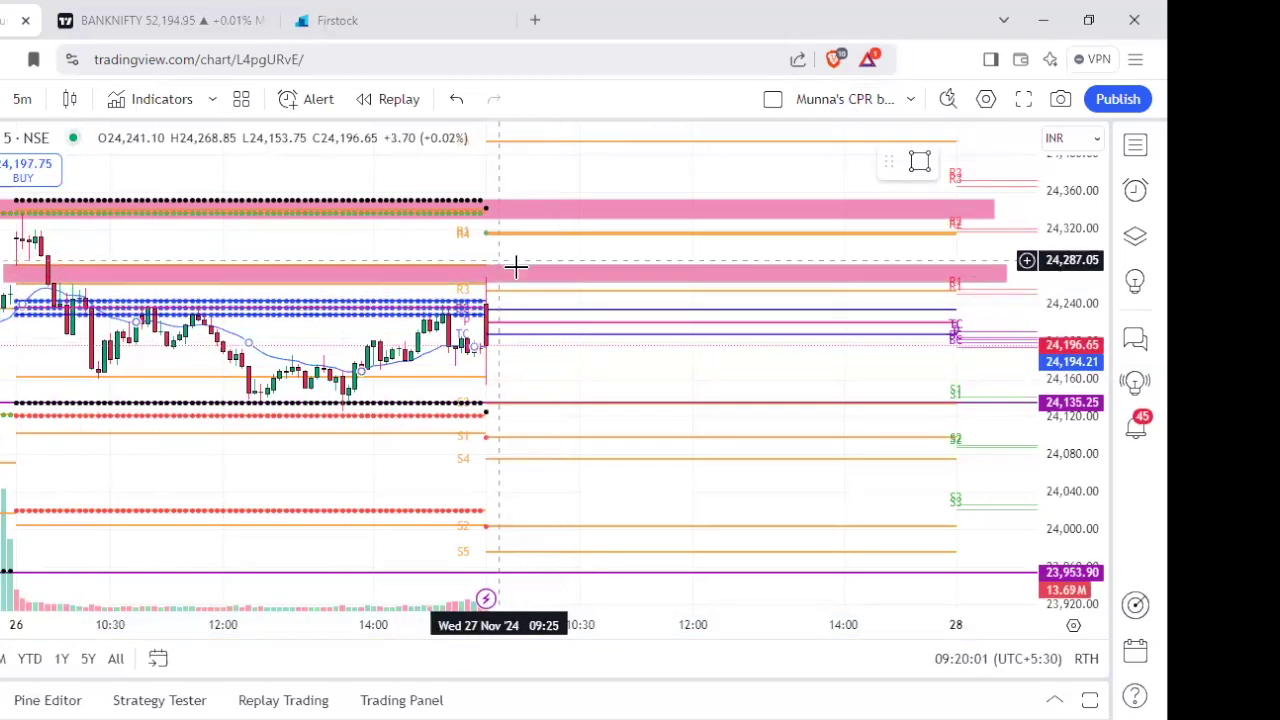
Change the fill colour of the zone between 24,282.80 and 24,263.85 to grey.
left_click(519, 270)
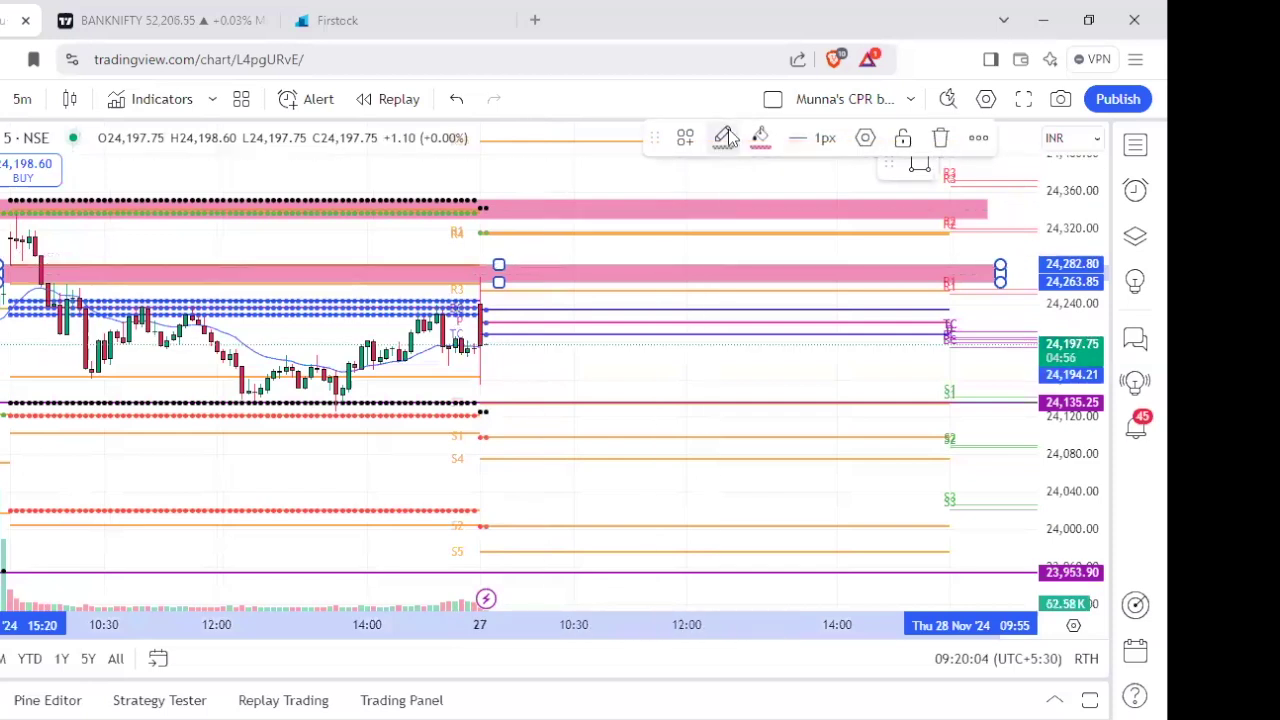
left_click(727, 137)
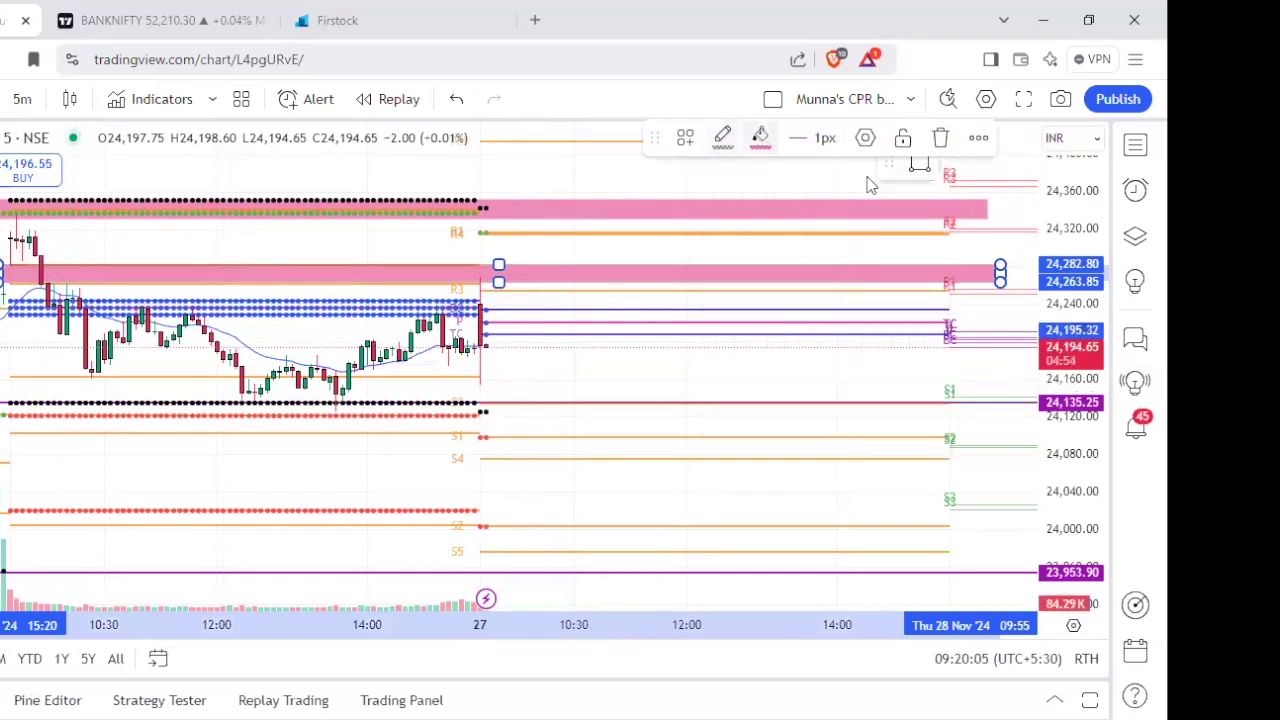
left_click(966, 181)
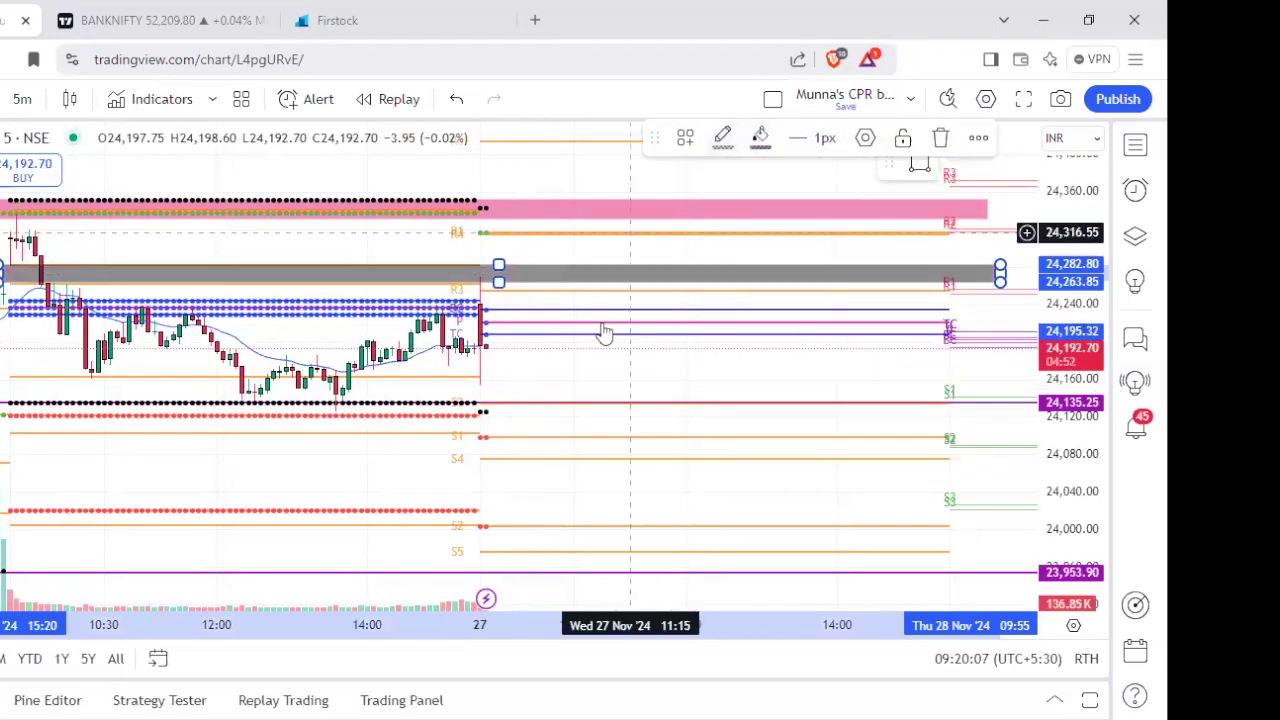
Examine the latest candles against the marked zones and pivot levels on Nifty, and do the same on the BANKNIFTY chart.
scroll(476, 339, "up", 2)
left_click_drag(446, 342, 551, 354)
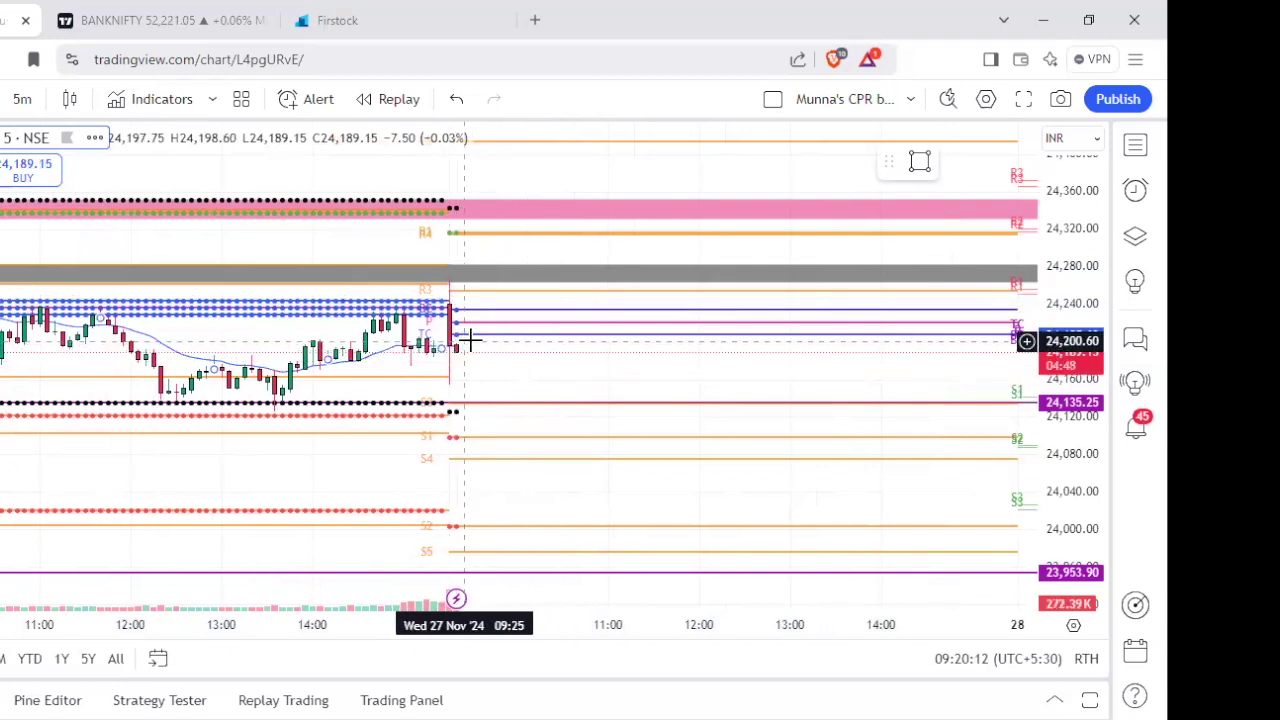
scroll(591, 380, "down", 2)
scroll(557, 391, "up", 1)
scroll(540, 403, "down", 3)
scroll(594, 375, "up", 3)
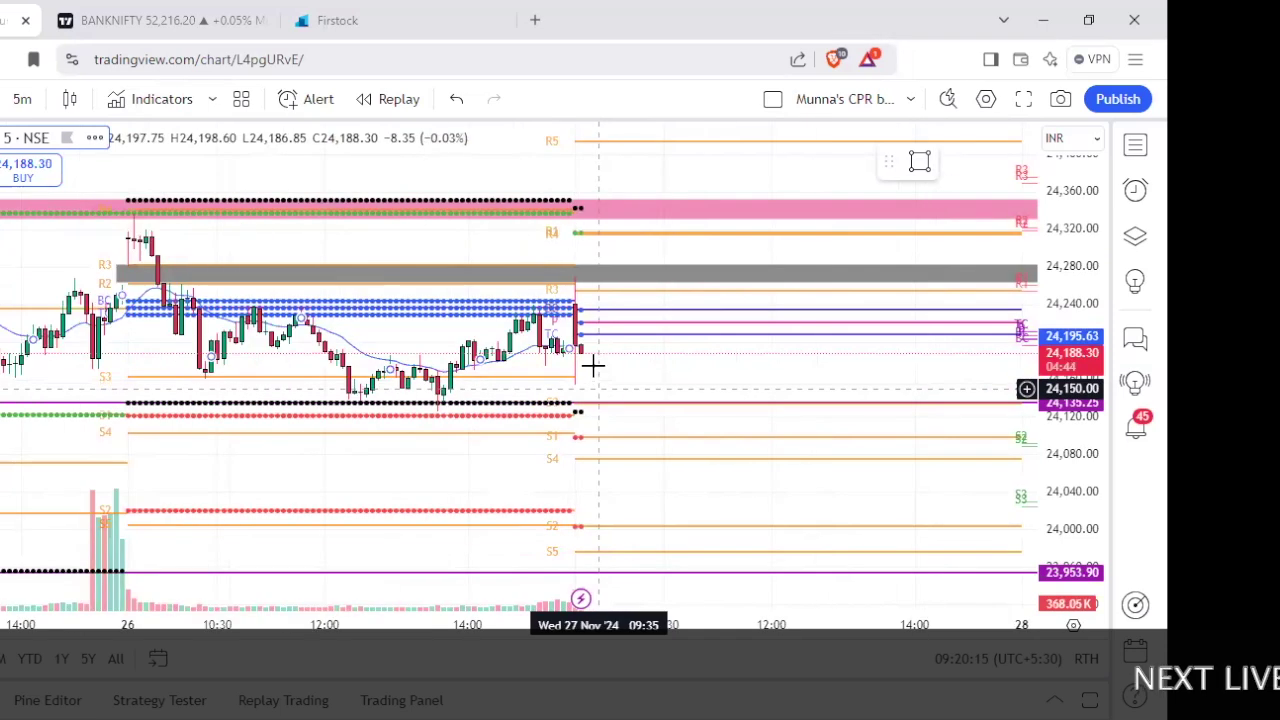
left_click(143, 22)
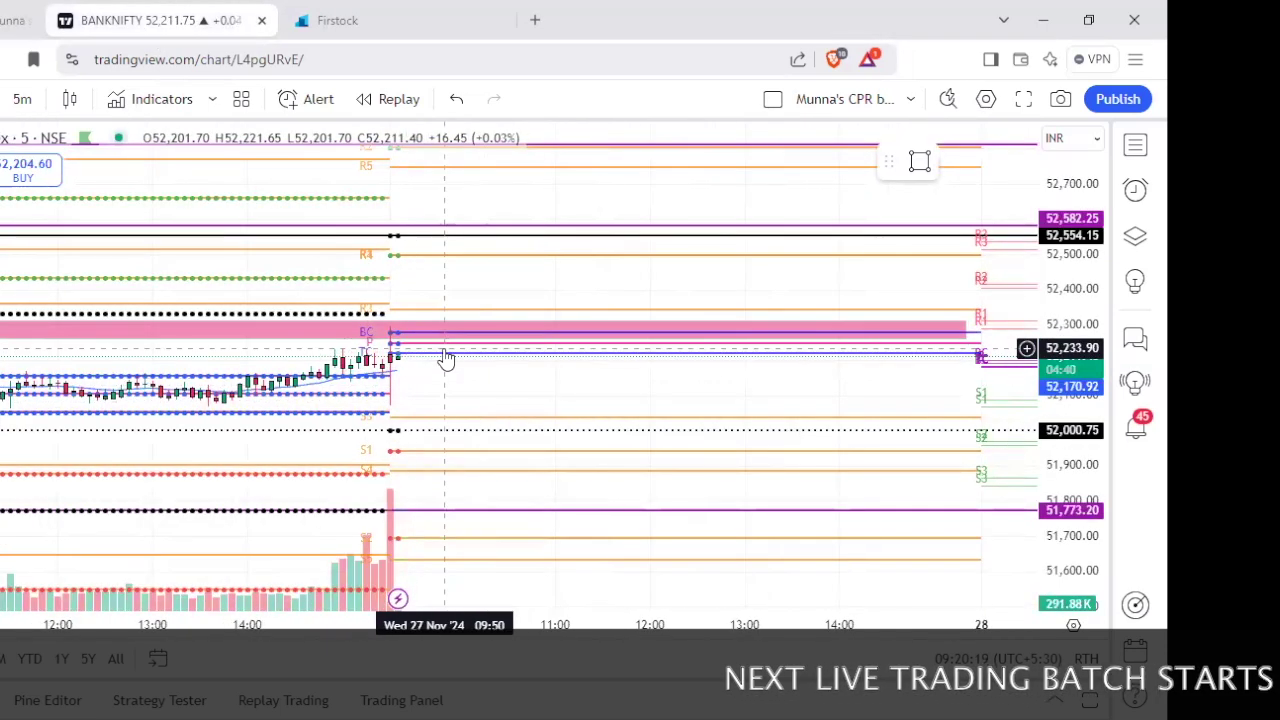
scroll(445, 358, "down", 1)
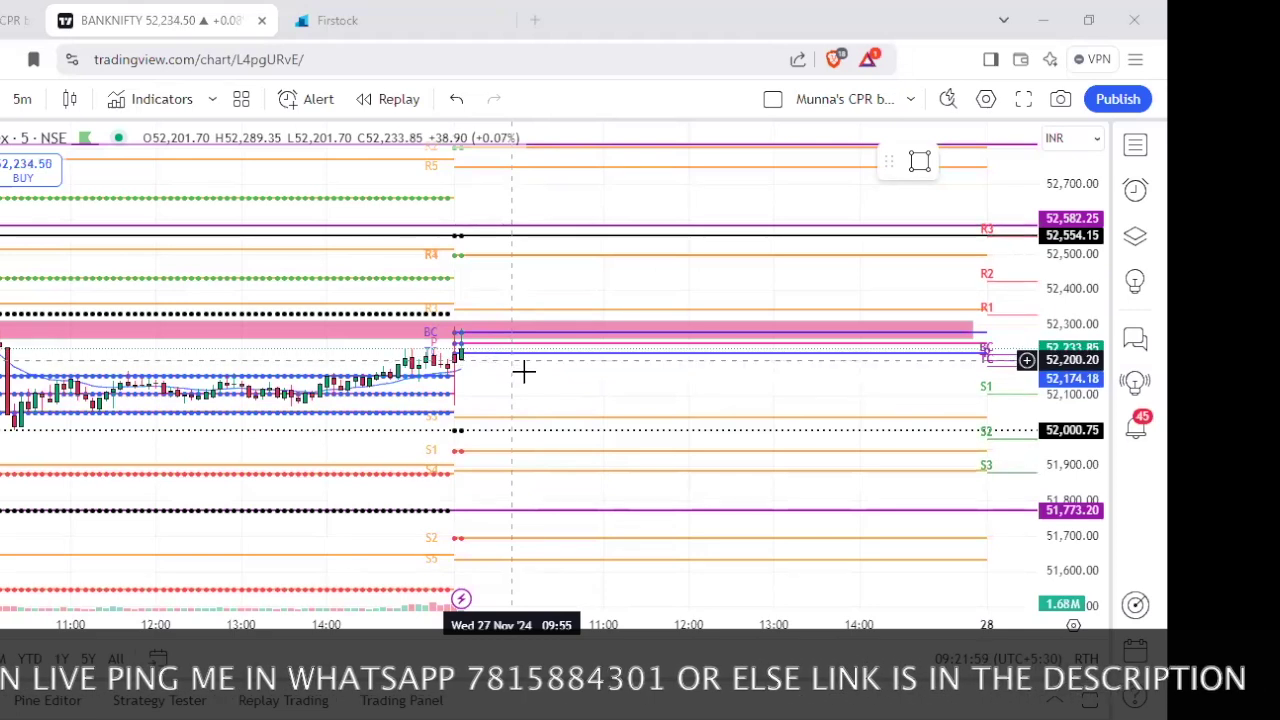
scroll(523, 371, "up", 1)
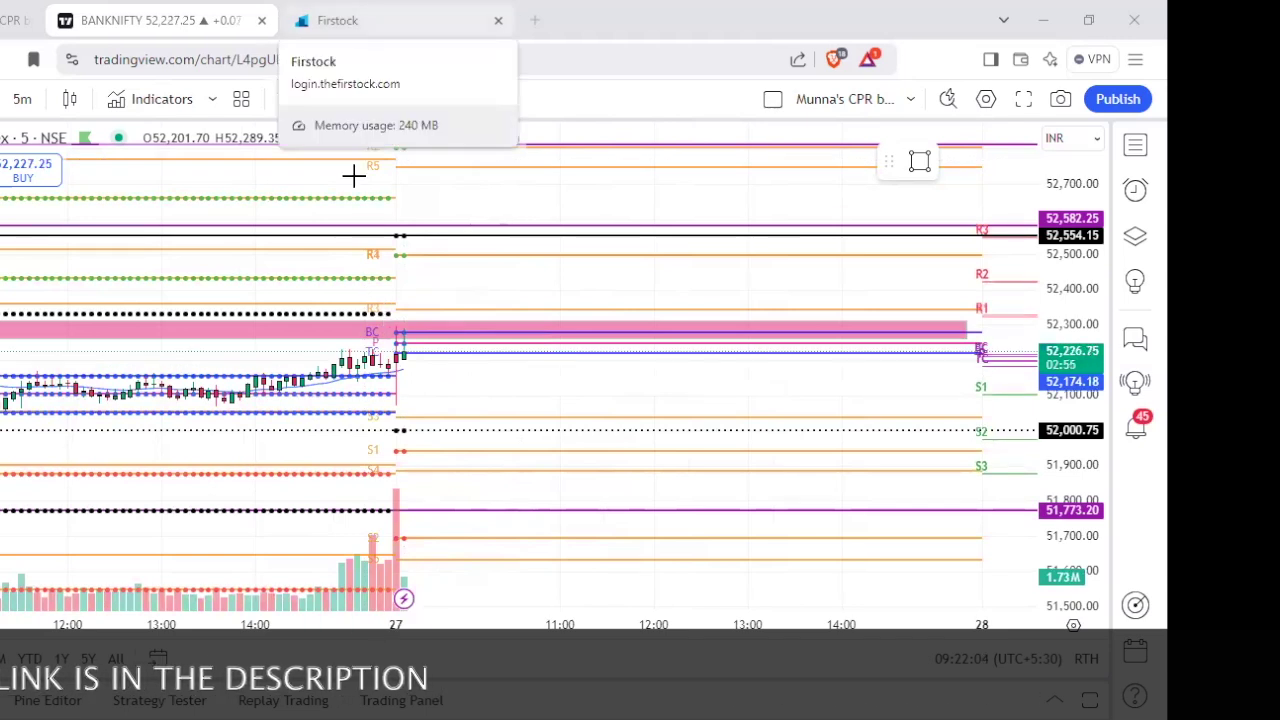
Switch to Firstock to check the P&L of the BANKNIFTY 27NOV24 52300 CE position, comparing it with price action on the BANKNIFTY chart.
left_click(337, 20)
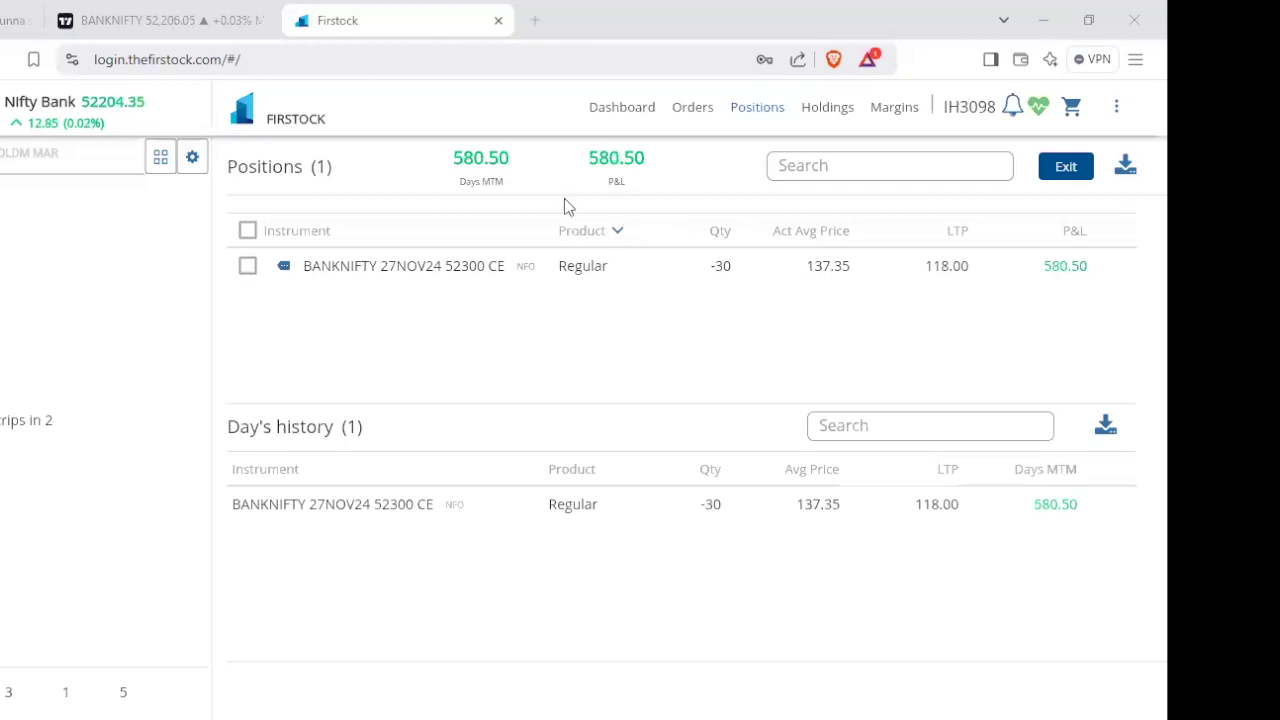
left_click(115, 26)
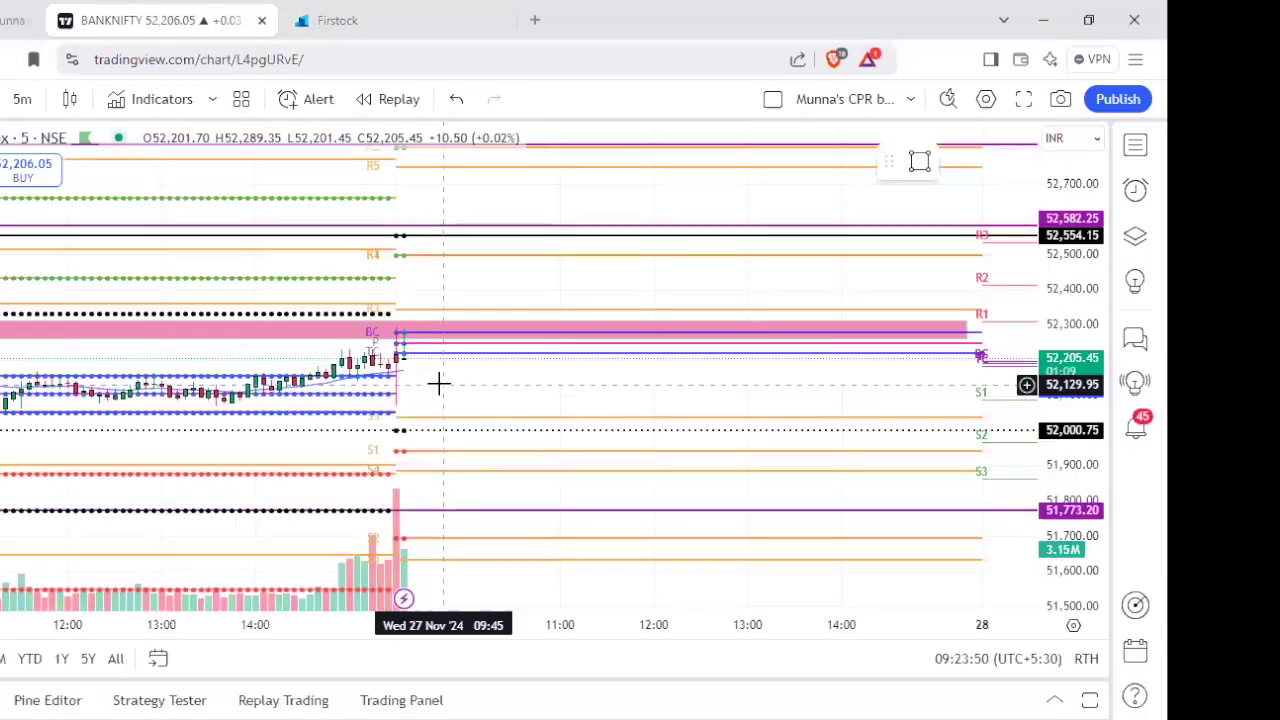
scroll(440, 393, "down", 1)
scroll(451, 397, "up", 1)
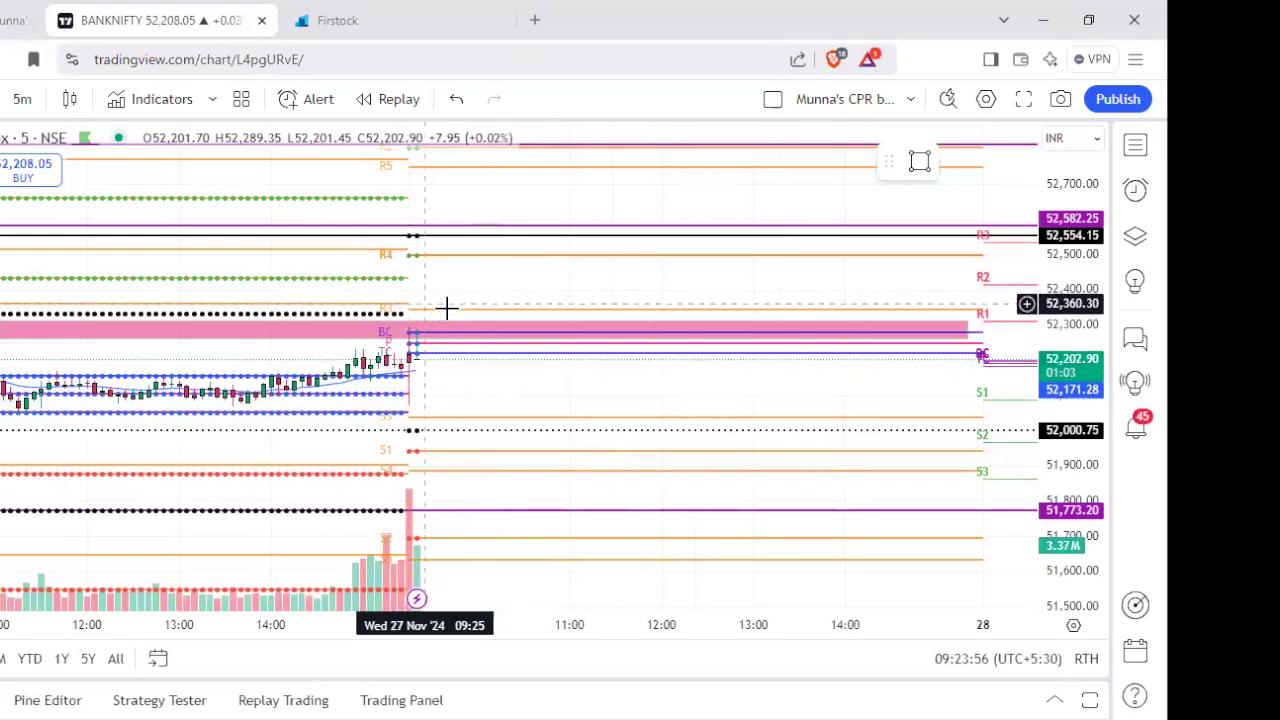
left_click(367, 22)
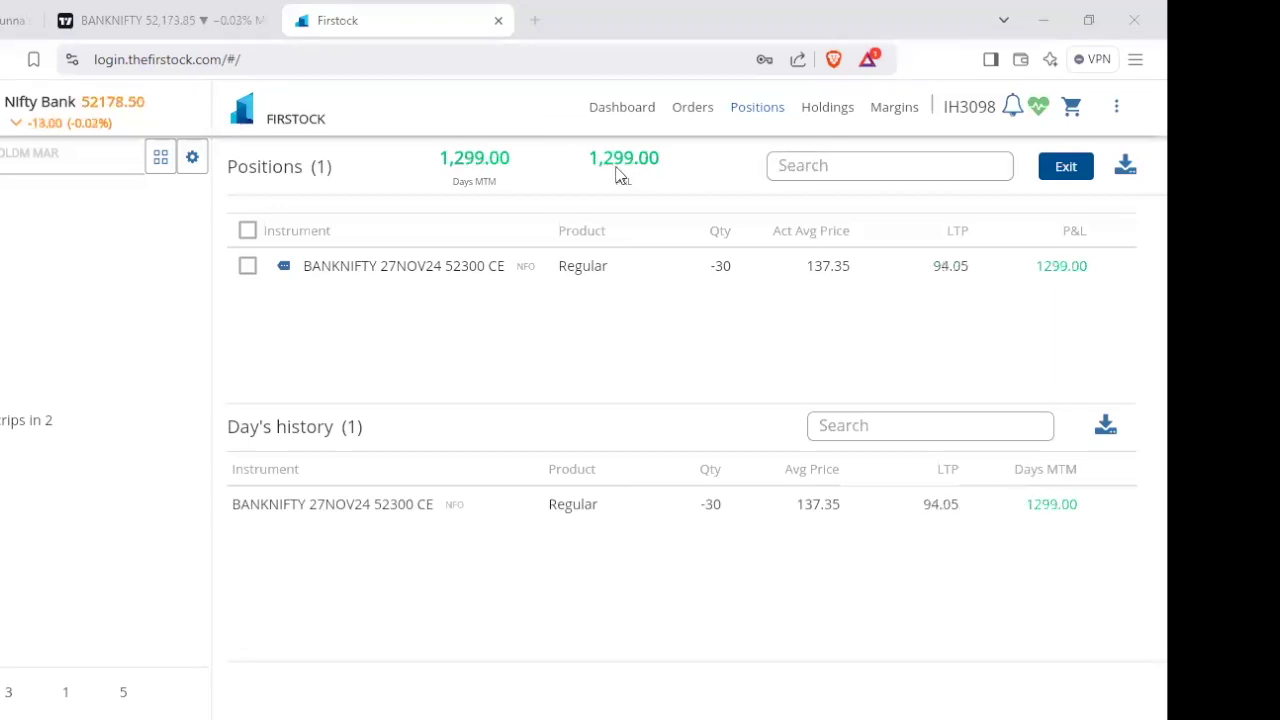
left_click(172, 12)
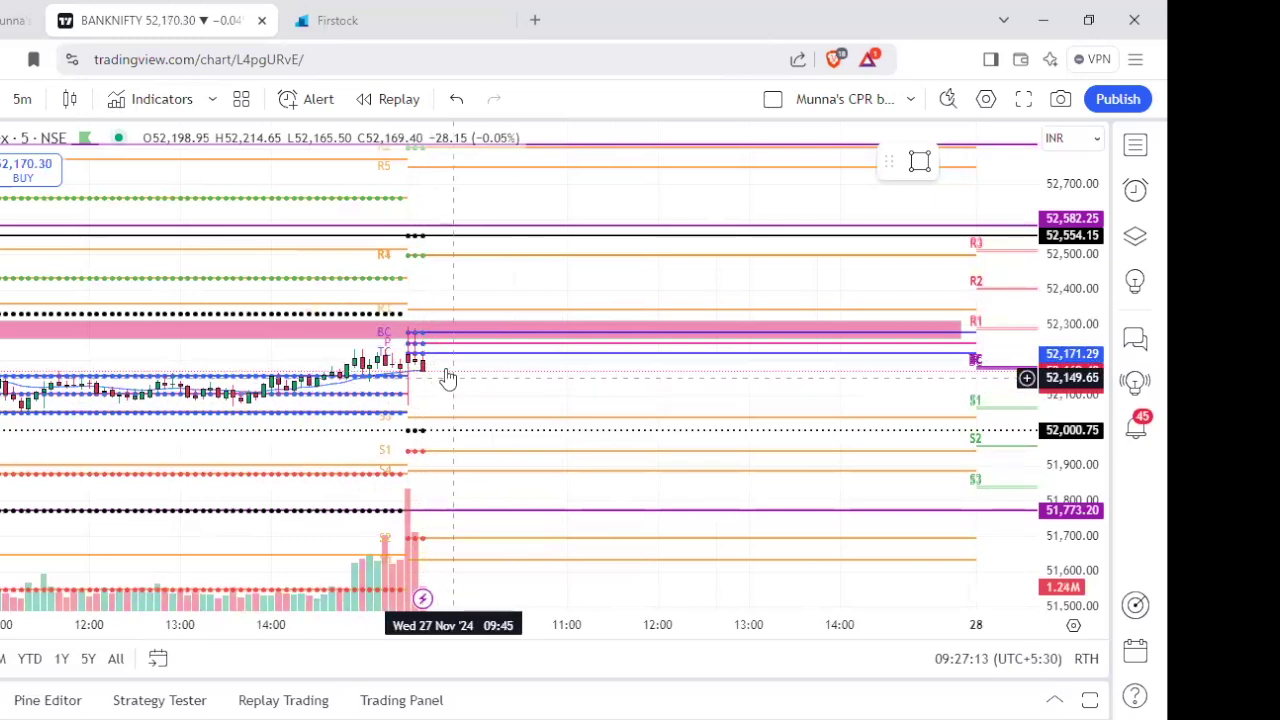
Monitor the 52300 CE position's P&L in Firstock while reviewing the latest candles on the Nifty and BANKNIFTY charts.
left_click(388, 28)
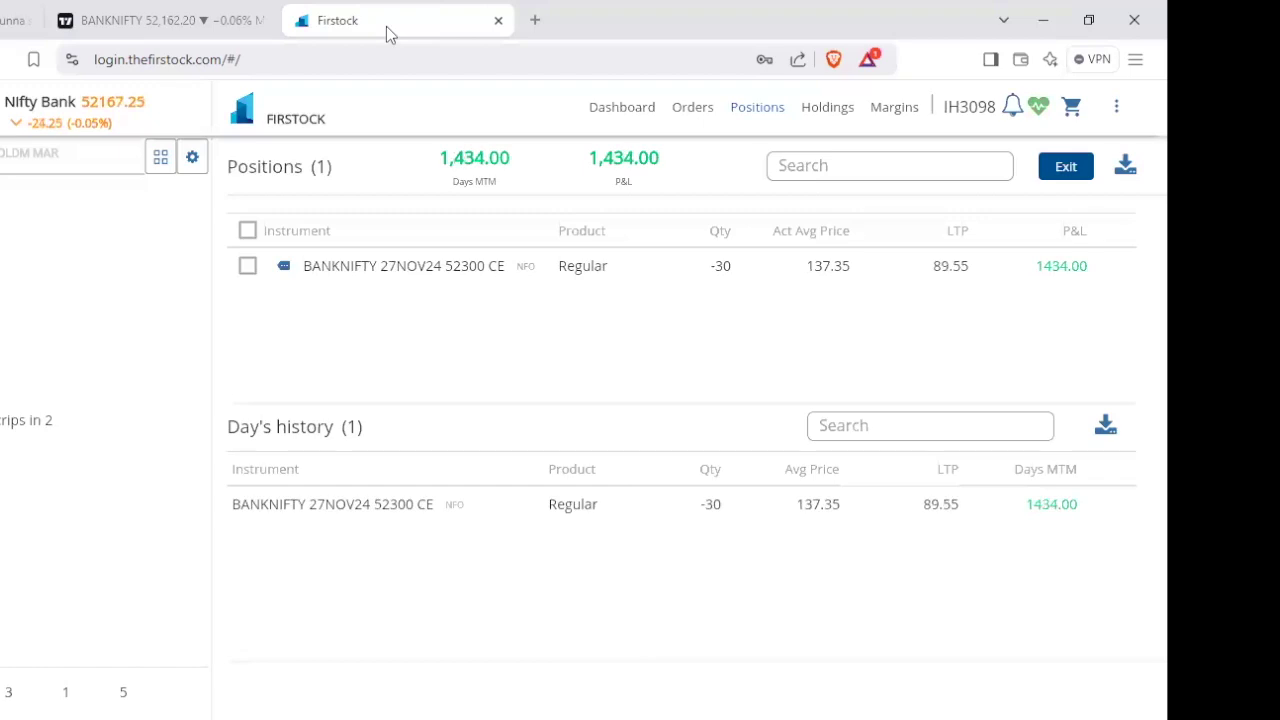
left_click(12, 20)
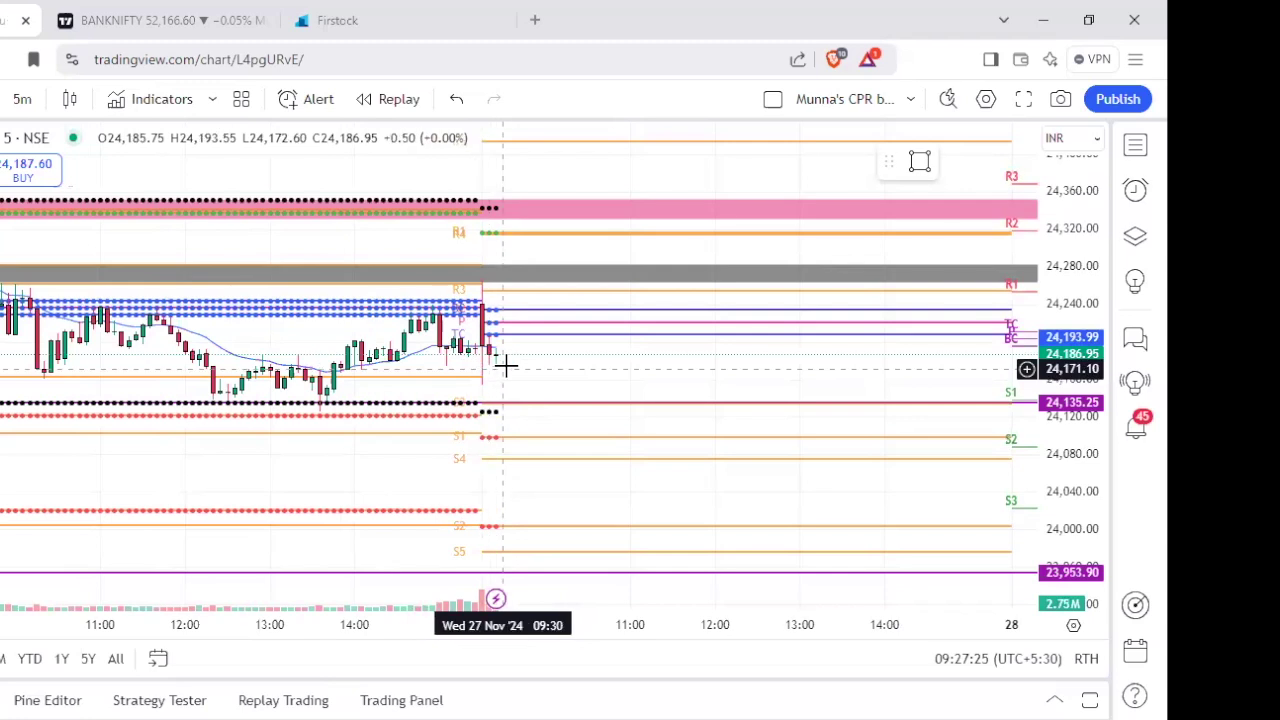
left_click(404, 13)
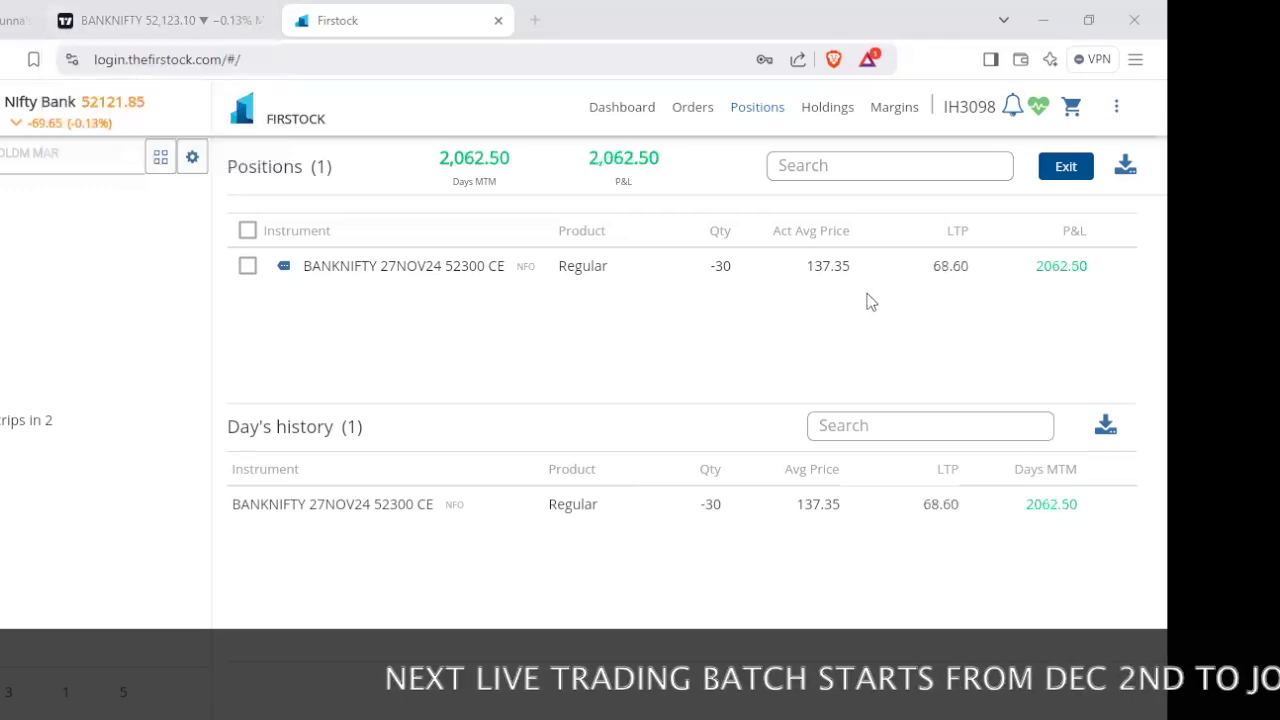
left_click(165, 16)
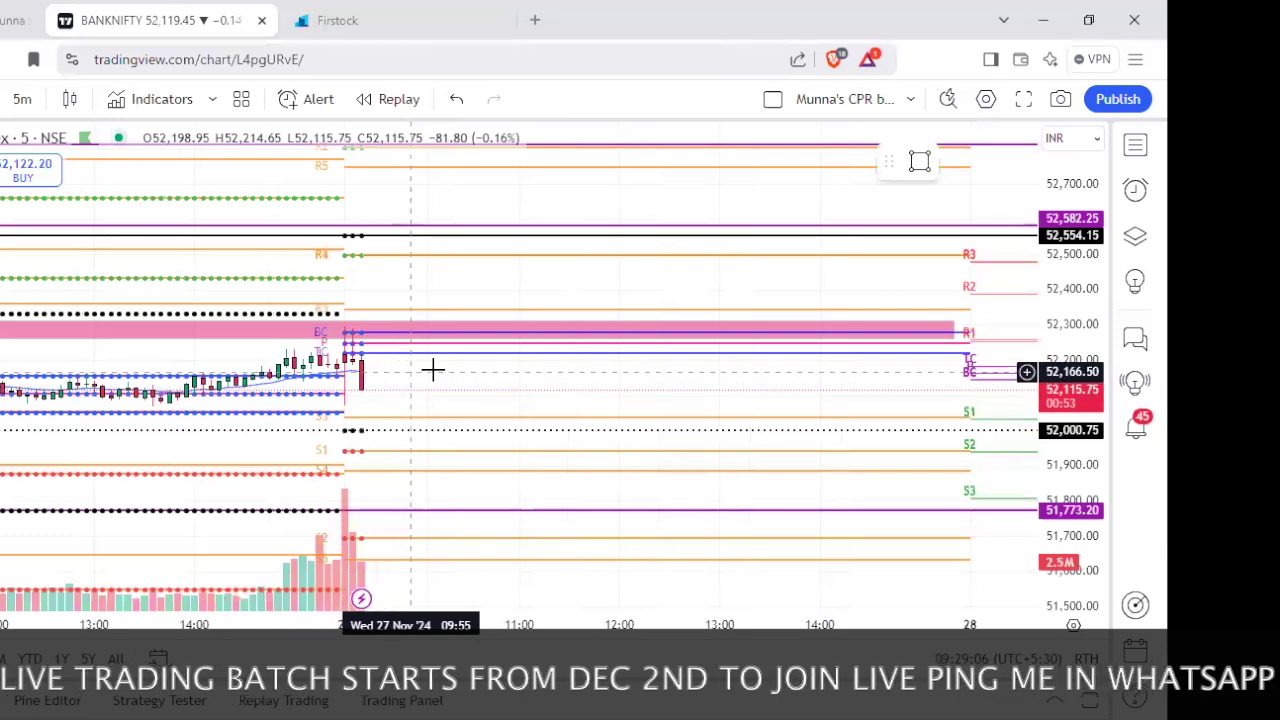
scroll(477, 380, "down", 1)
scroll(474, 405, "up", 1)
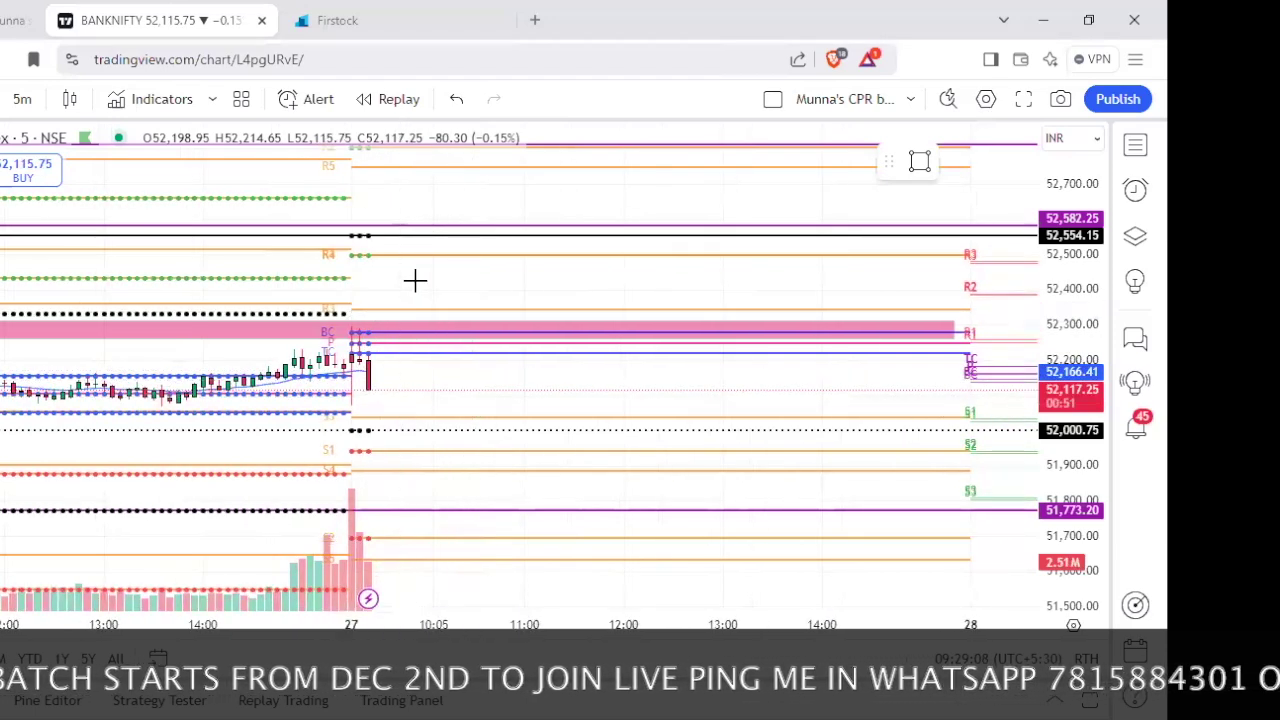
key("ctrl+Tab")
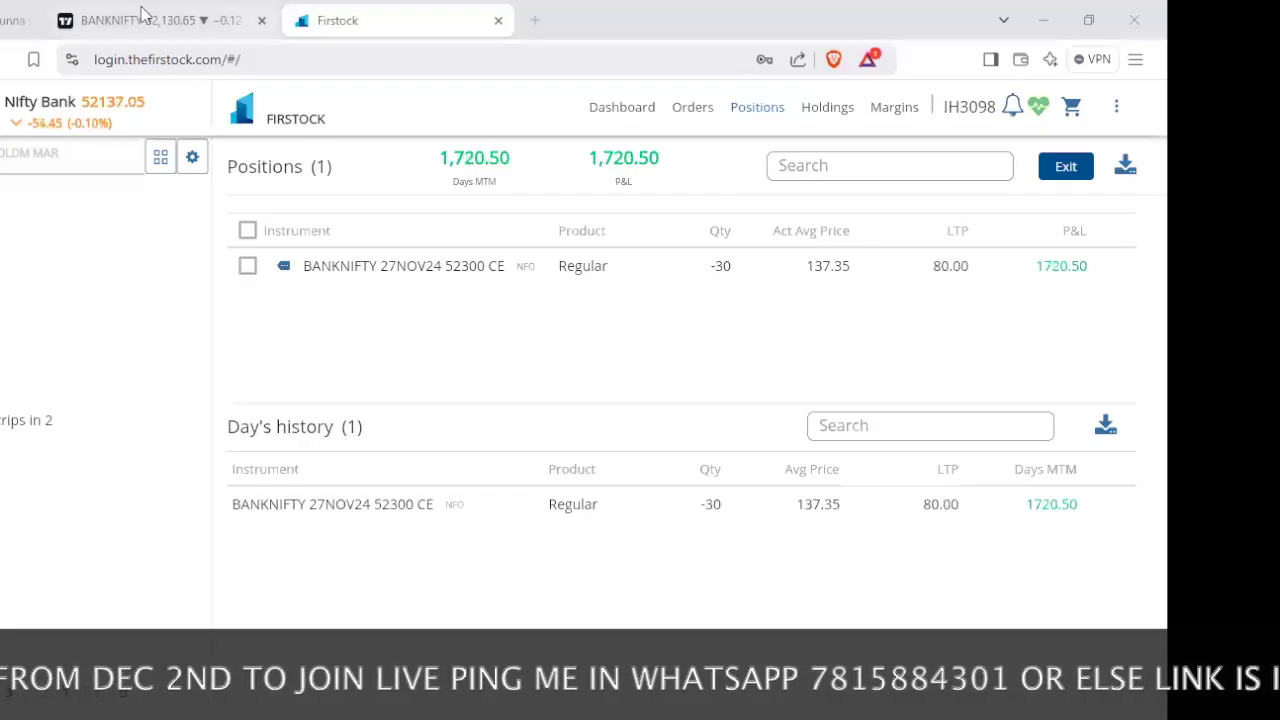
key("ctrl+shift+Tab")
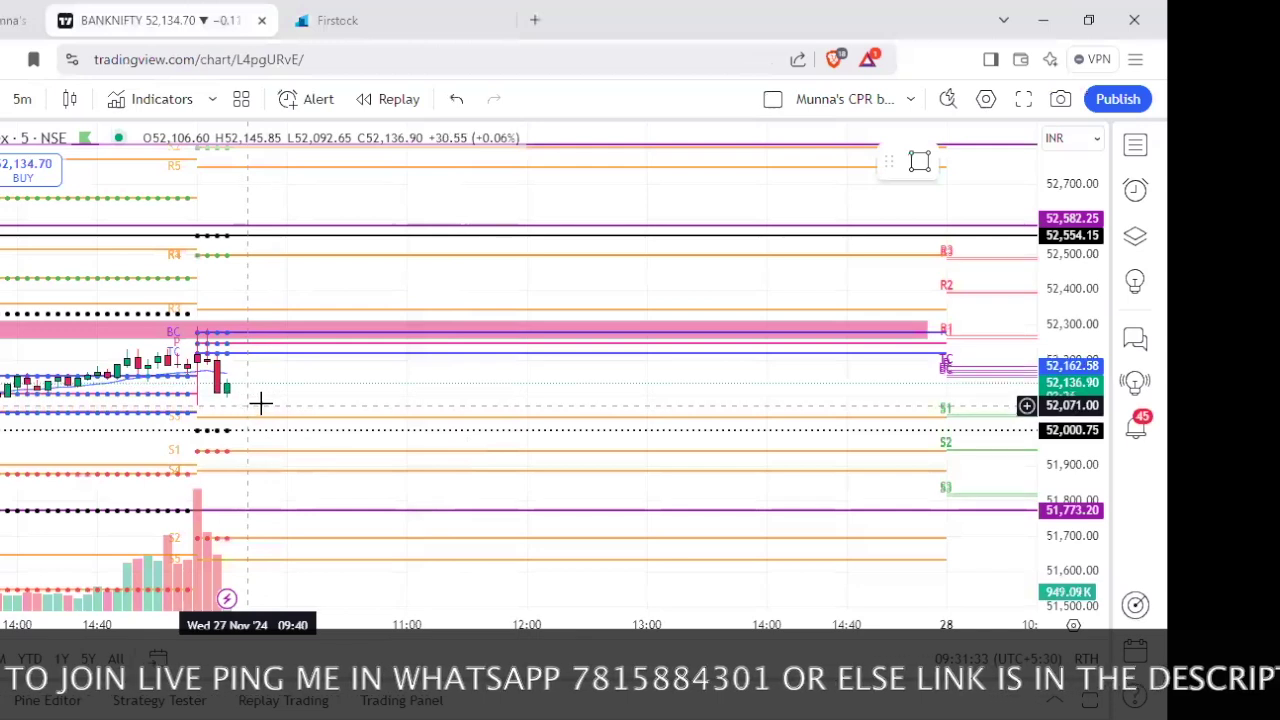
scroll(357, 397, "up", 1)
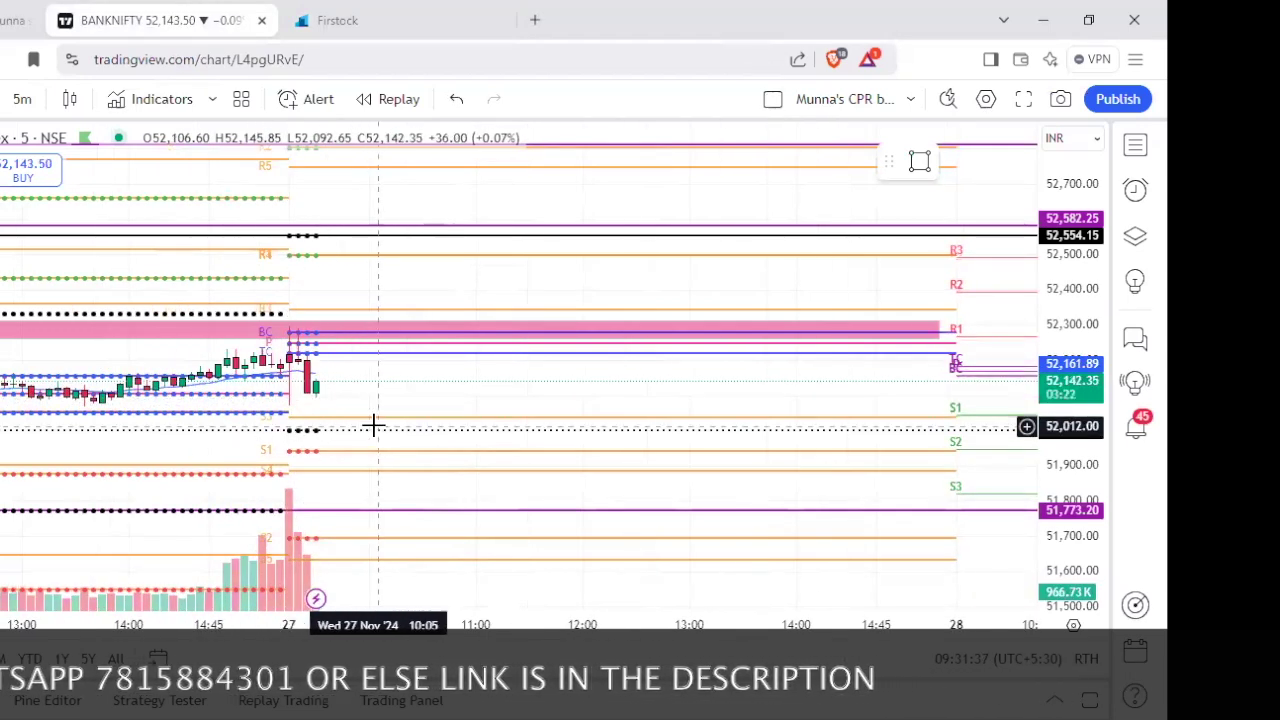
Review the open and closed orders for BANKNIFTY 27NOV24 52300 CE in Firstock and return to the Nifty chart.
left_click(372, 12)
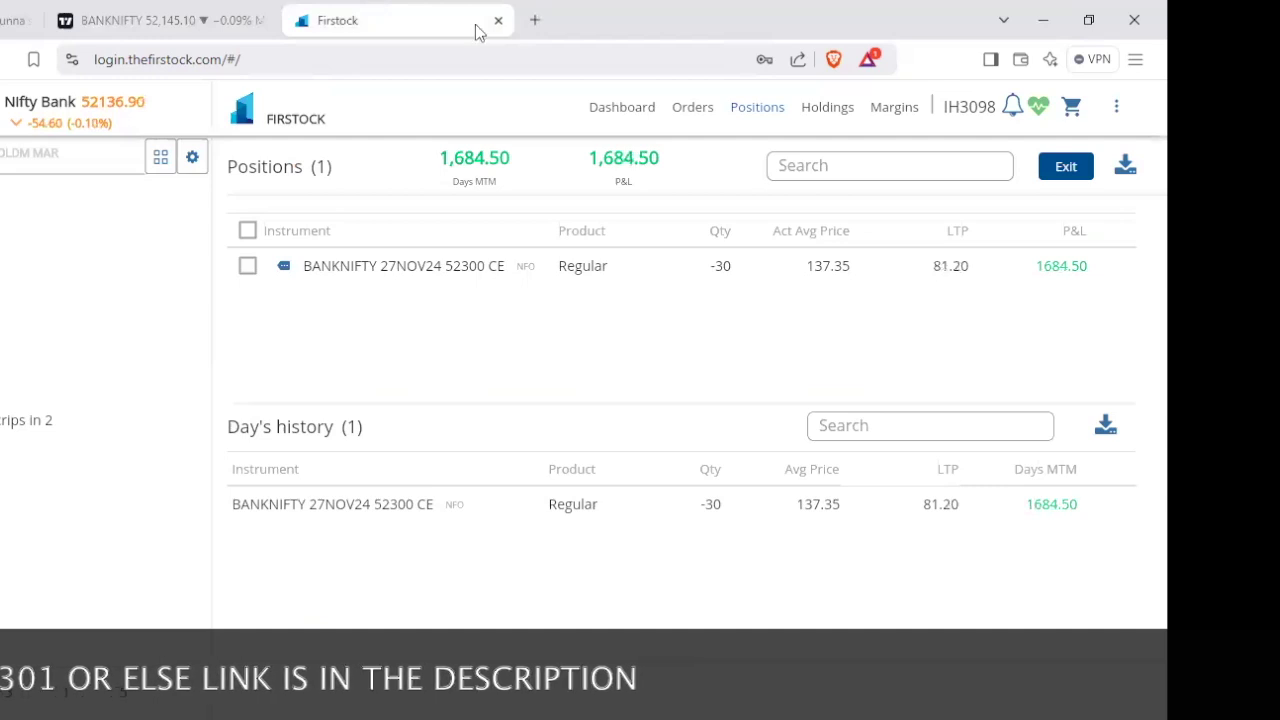
left_click(692, 107)
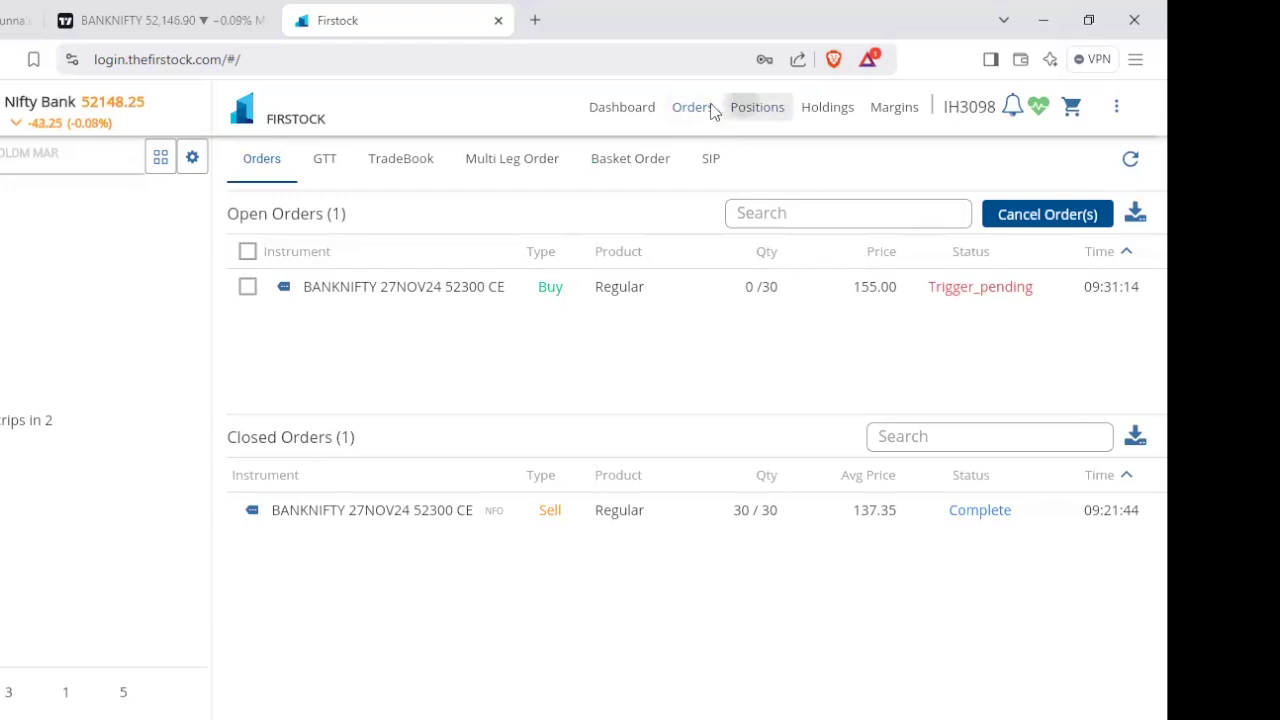
key("ctrl+shift+Tab")
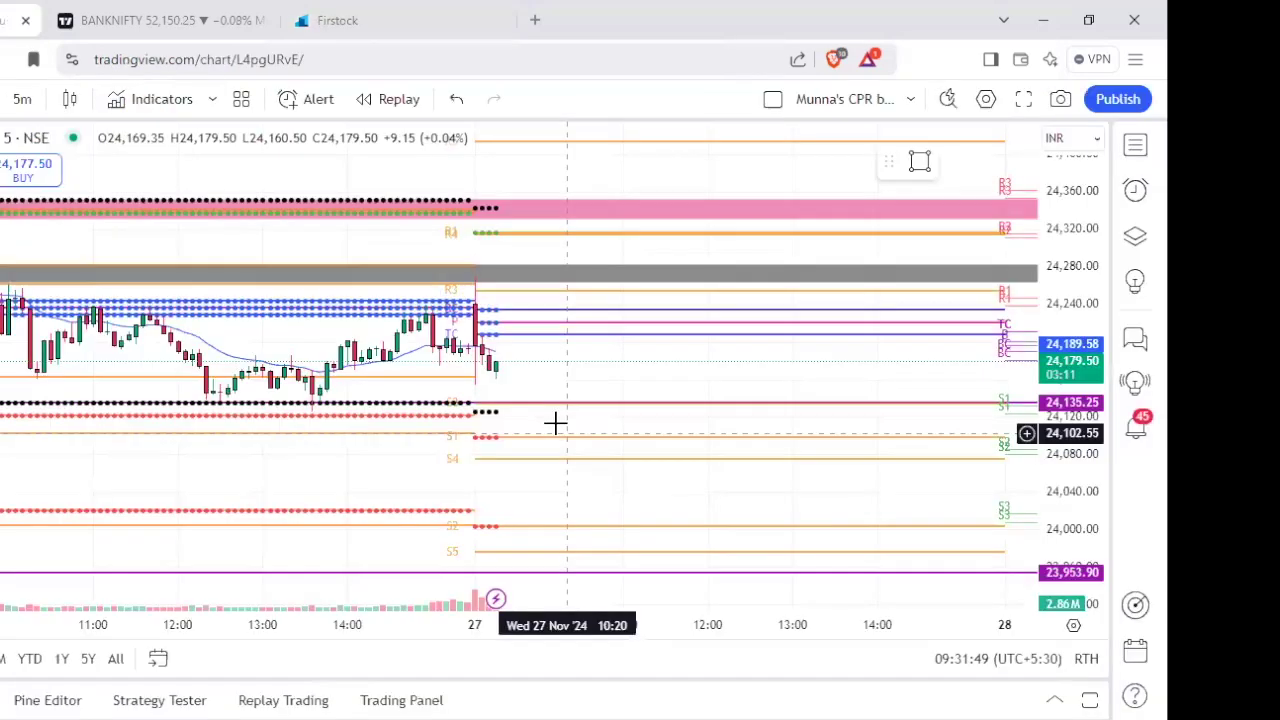
Recheck the open position's P&L in Firstock and examine the 26 and 27 Nov candles around the pink zone on the BANKNIFTY chart.
left_click(400, 21)
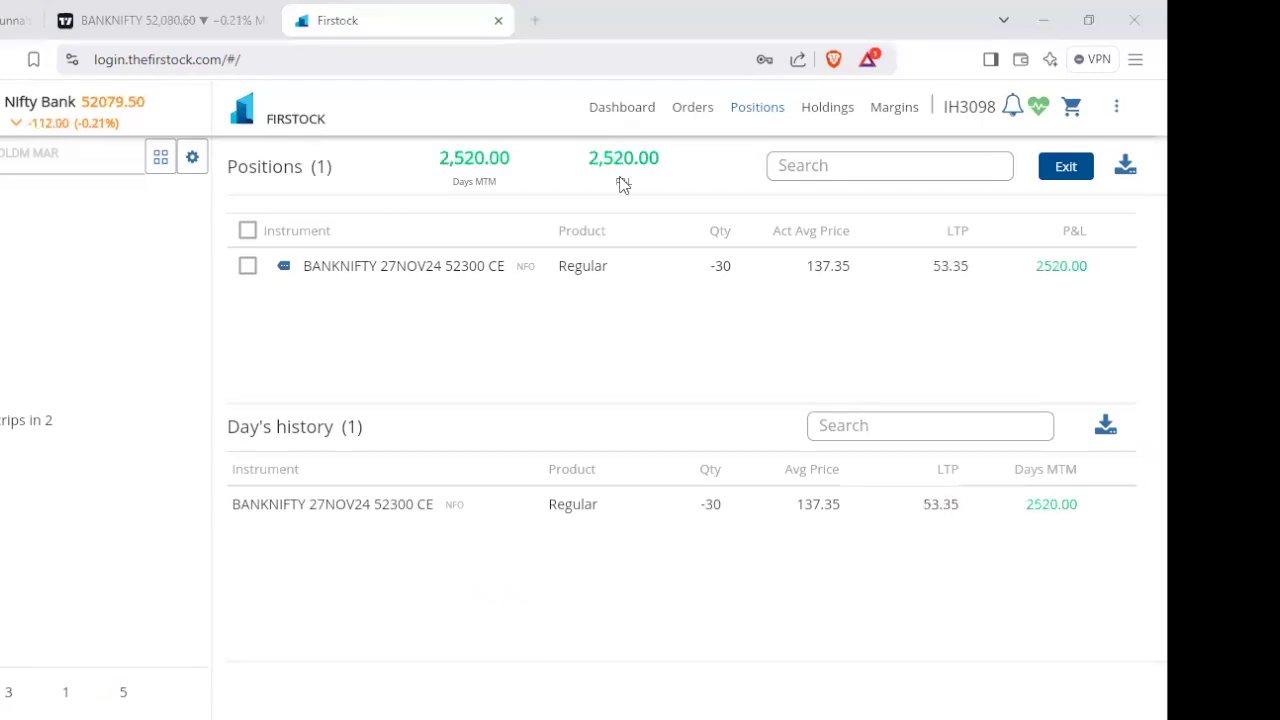
left_click(109, 10)
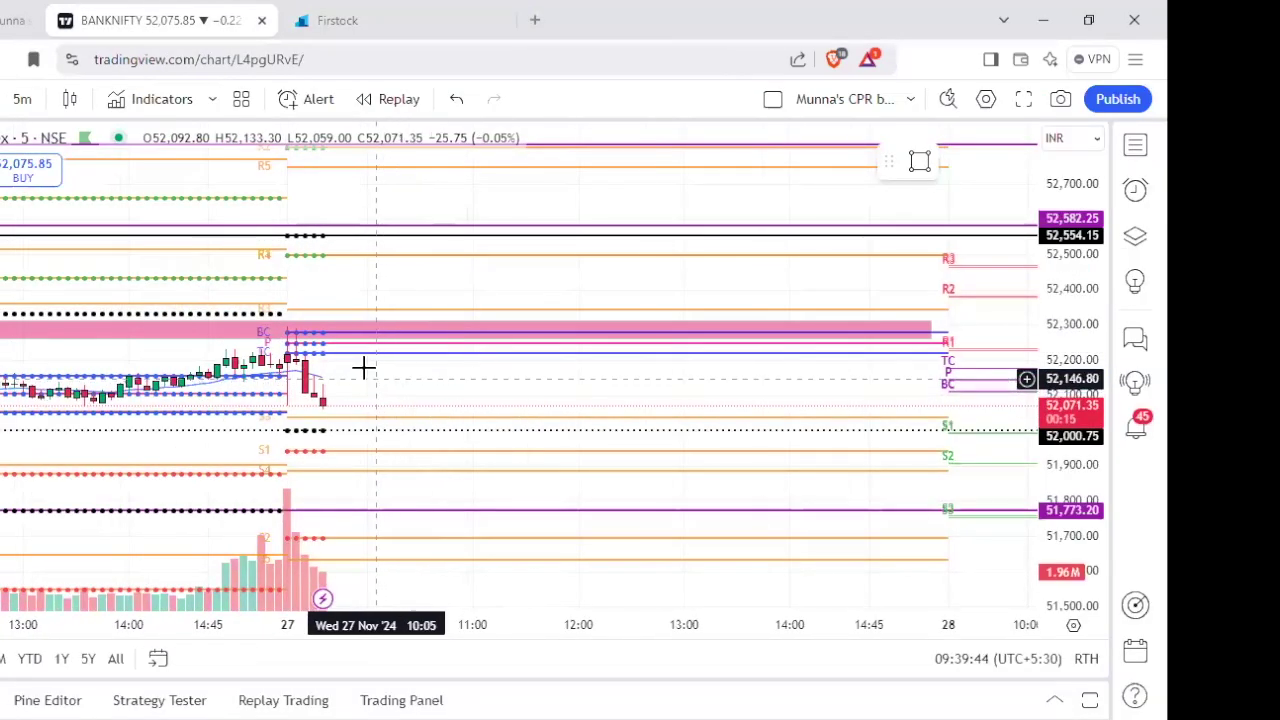
left_click_drag(376, 383, 537, 357)
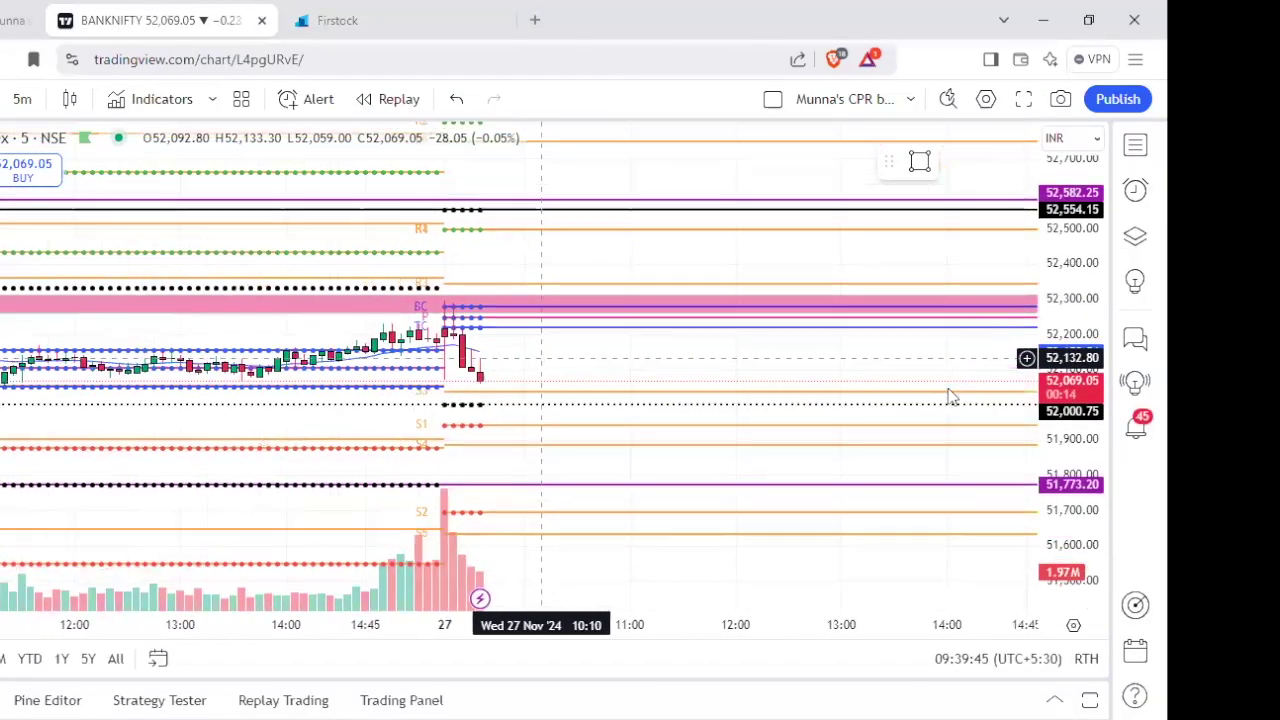
left_click_drag(1084, 480, 1022, 358)
scroll(490, 358, "up", 1)
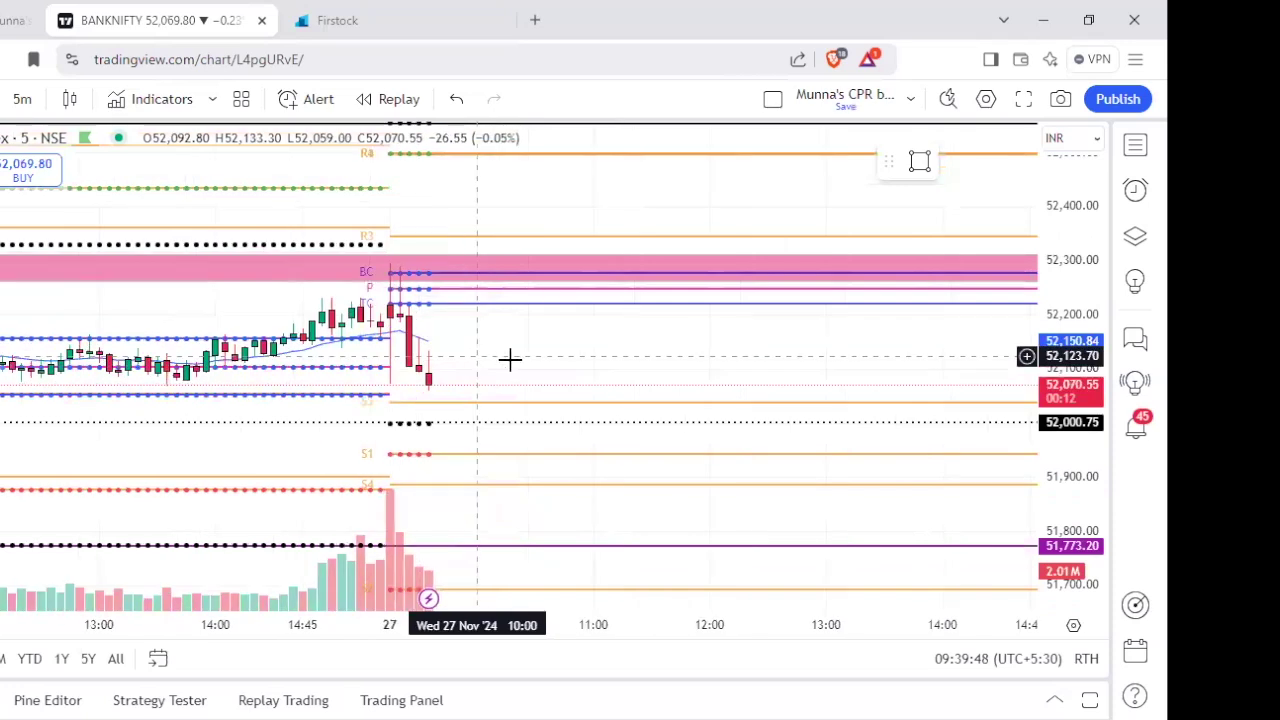
scroll(550, 362, "down", 1)
scroll(550, 362, "up", 1)
scroll(550, 362, "down", 1)
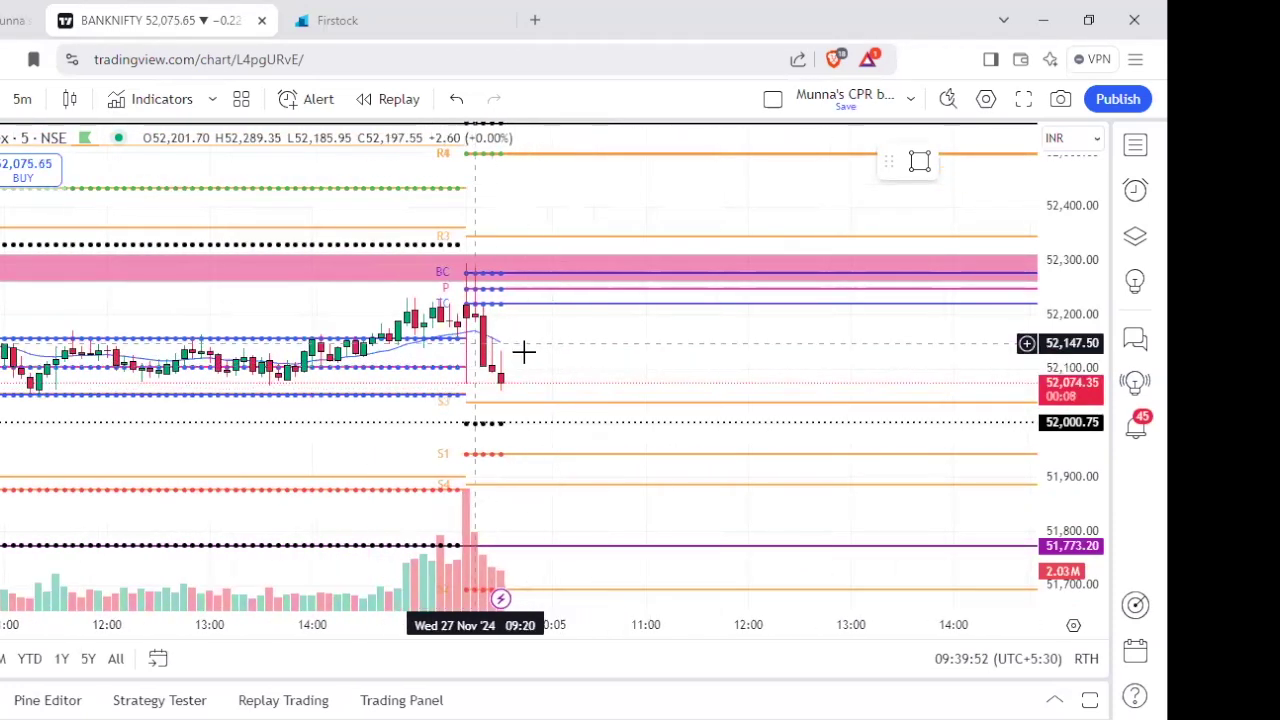
scroll(523, 351, "down", 1)
scroll(330, 352, "up", 1)
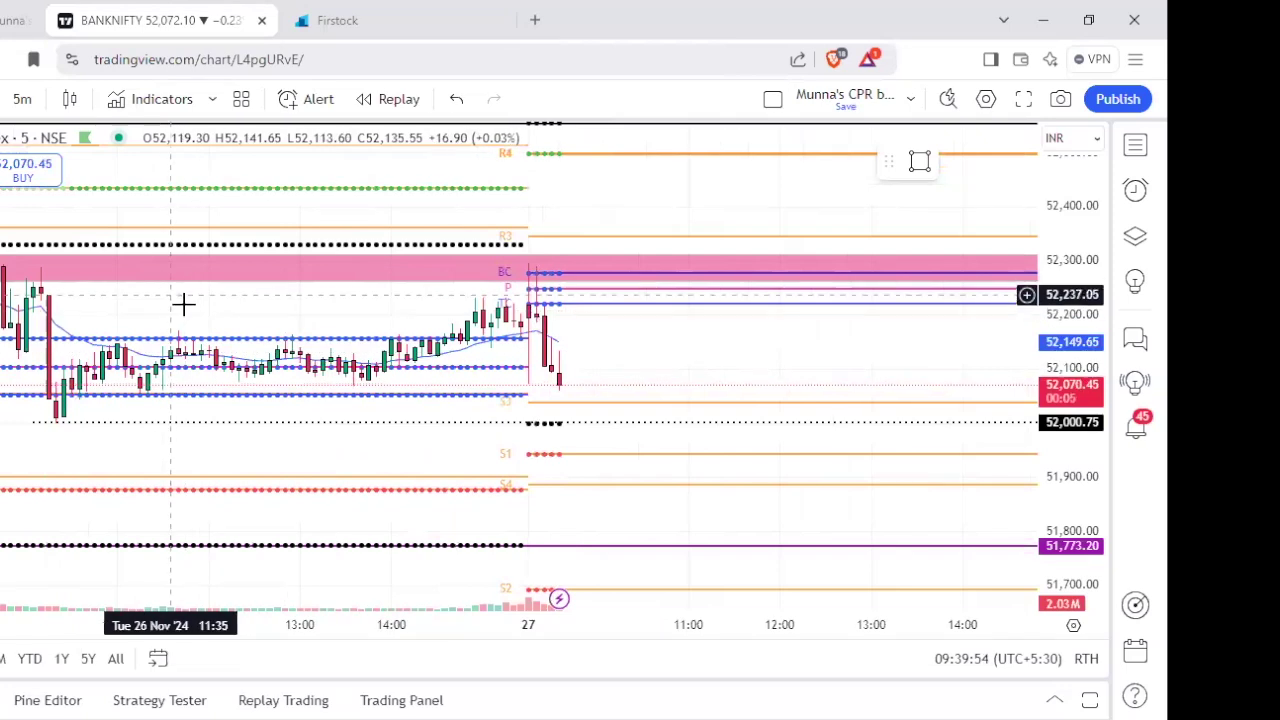
left_click_drag(176, 300, 276, 335)
left_click_drag(377, 226, 480, 261)
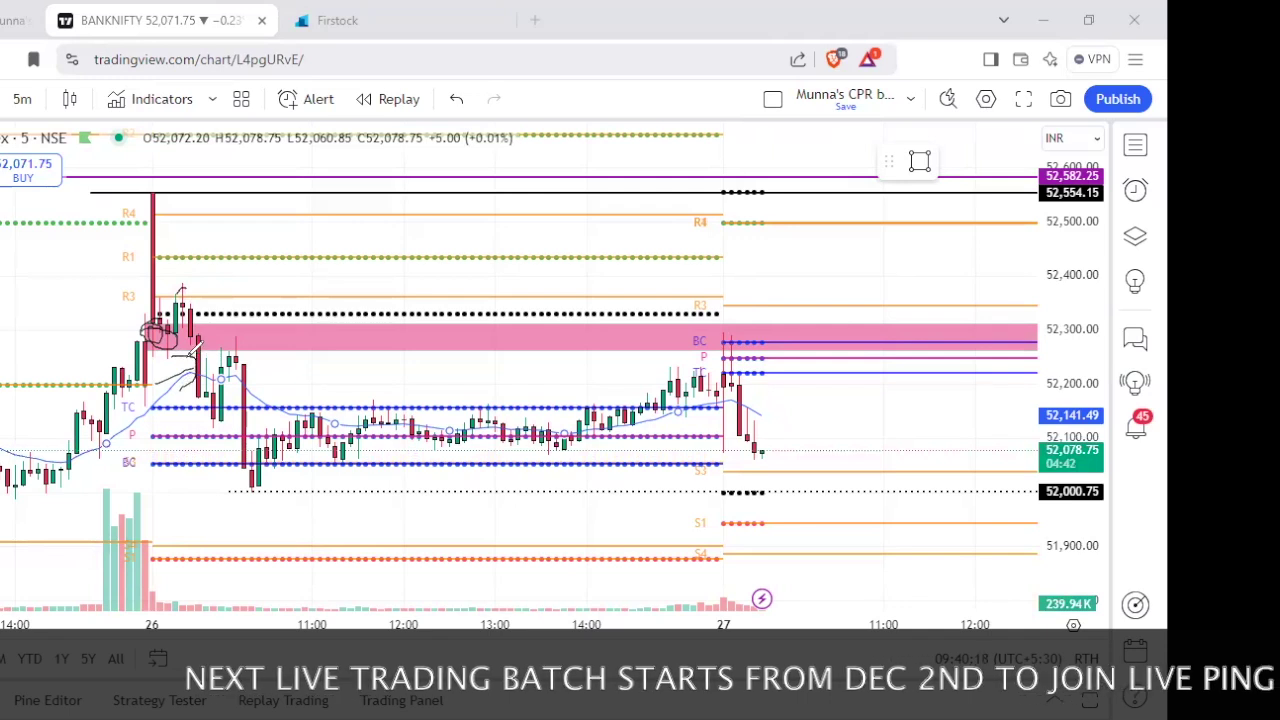
Annotate the 26 Nov rejection at the pink zone and the latest 27 Nov candles near S3 freehand, clearing the markings.
left_click_drag(197, 347, 292, 347)
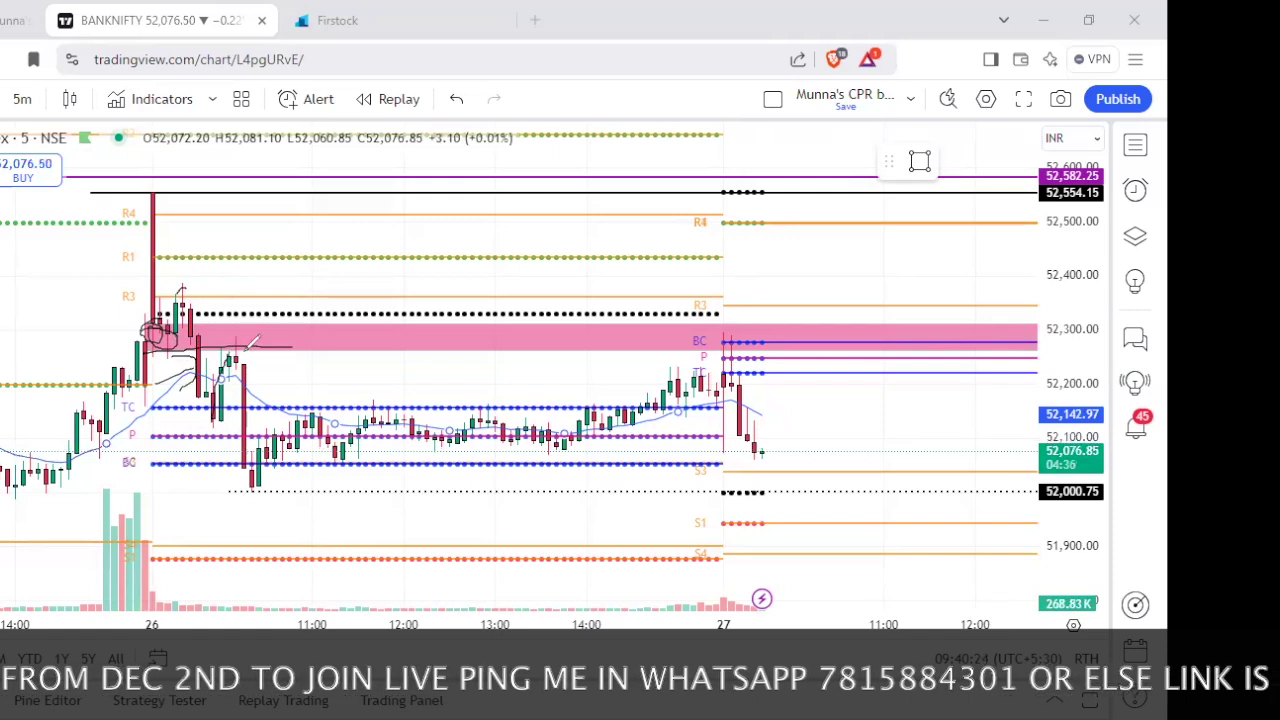
left_click_drag(247, 352, 278, 497)
mouse_move(241, 322)
left_mouse_down()
mouse_move(218, 352)
mouse_move(248, 320)
left_mouse_up()
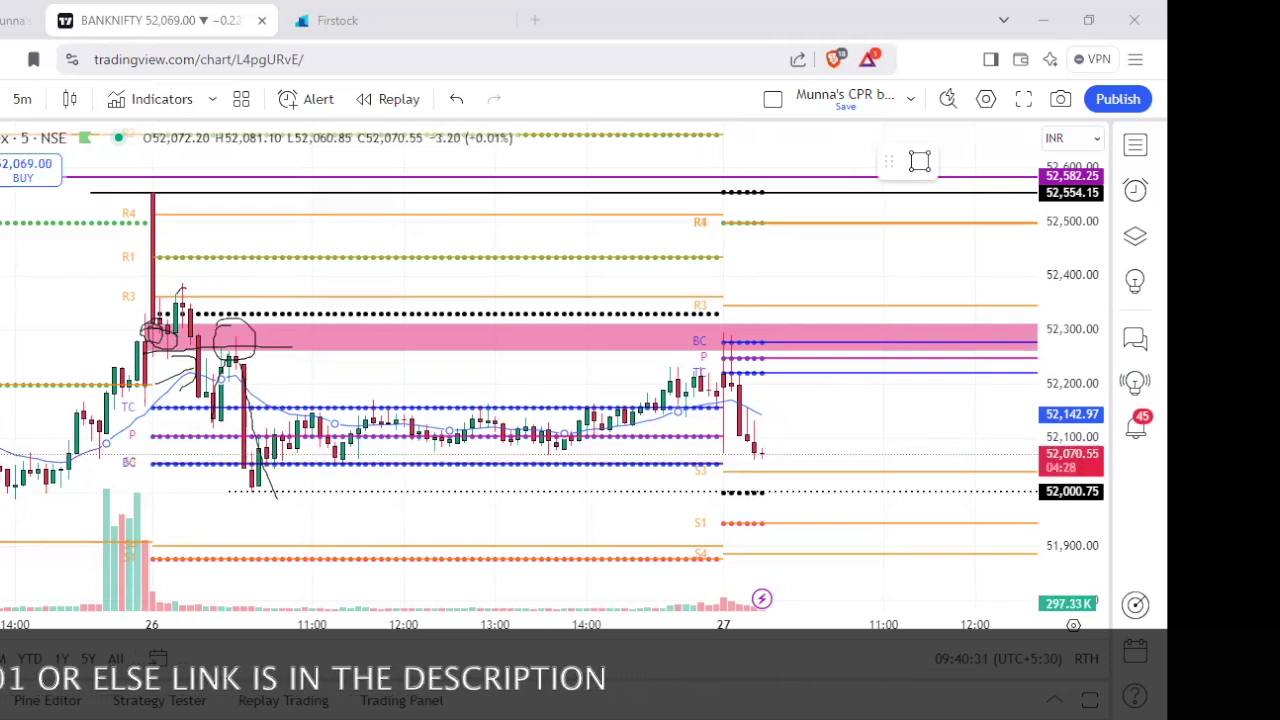
key("e")
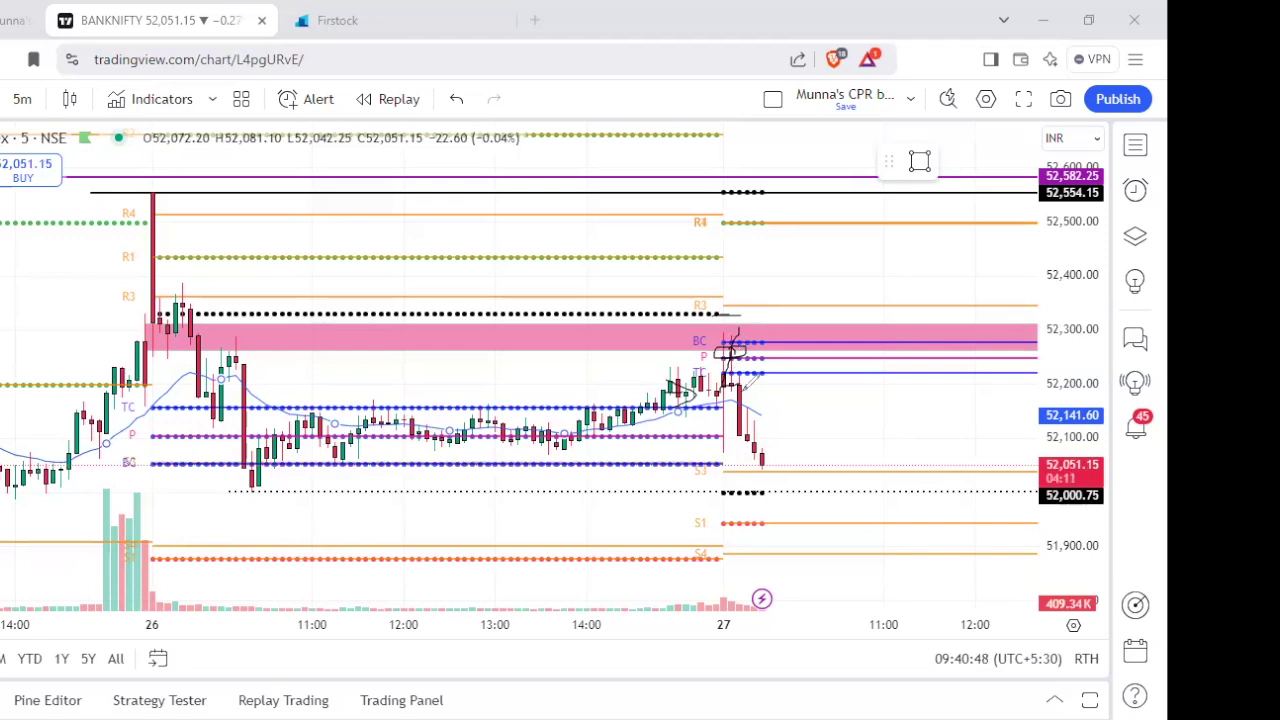
mouse_move(757, 450)
left_mouse_down()
mouse_move(765, 467)
mouse_move(775, 443)
left_mouse_up()
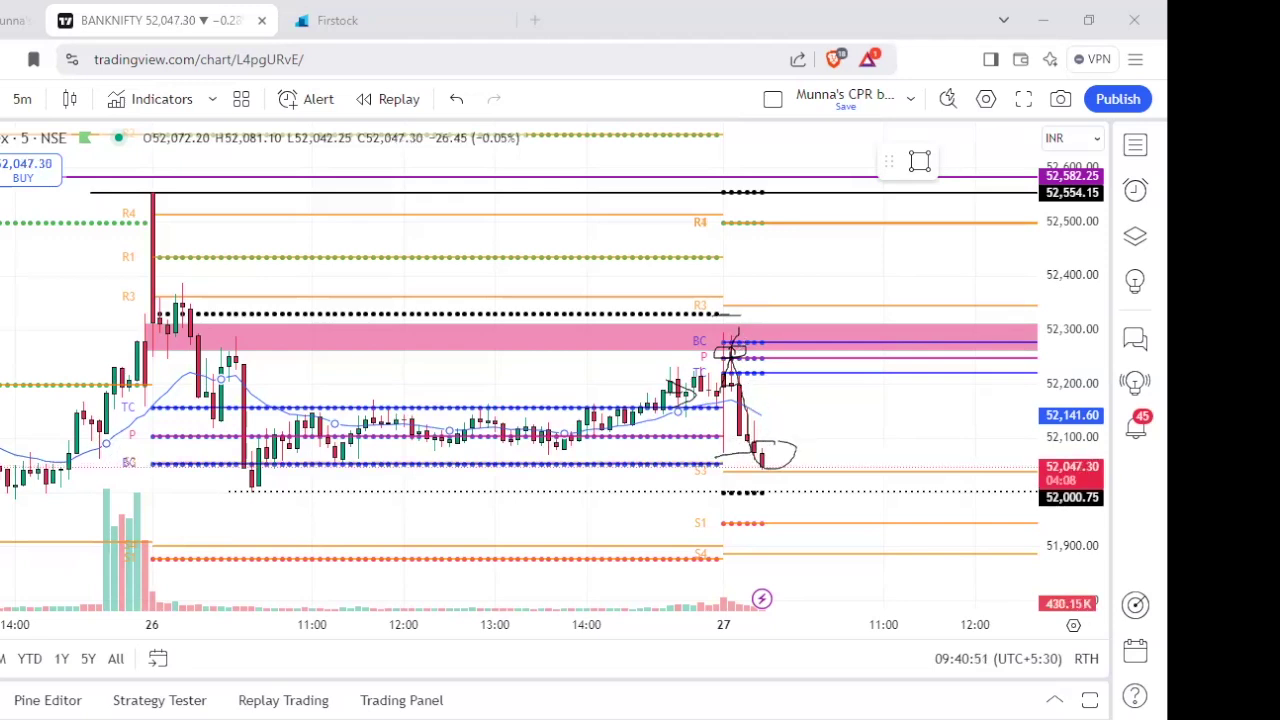
key("Escape")
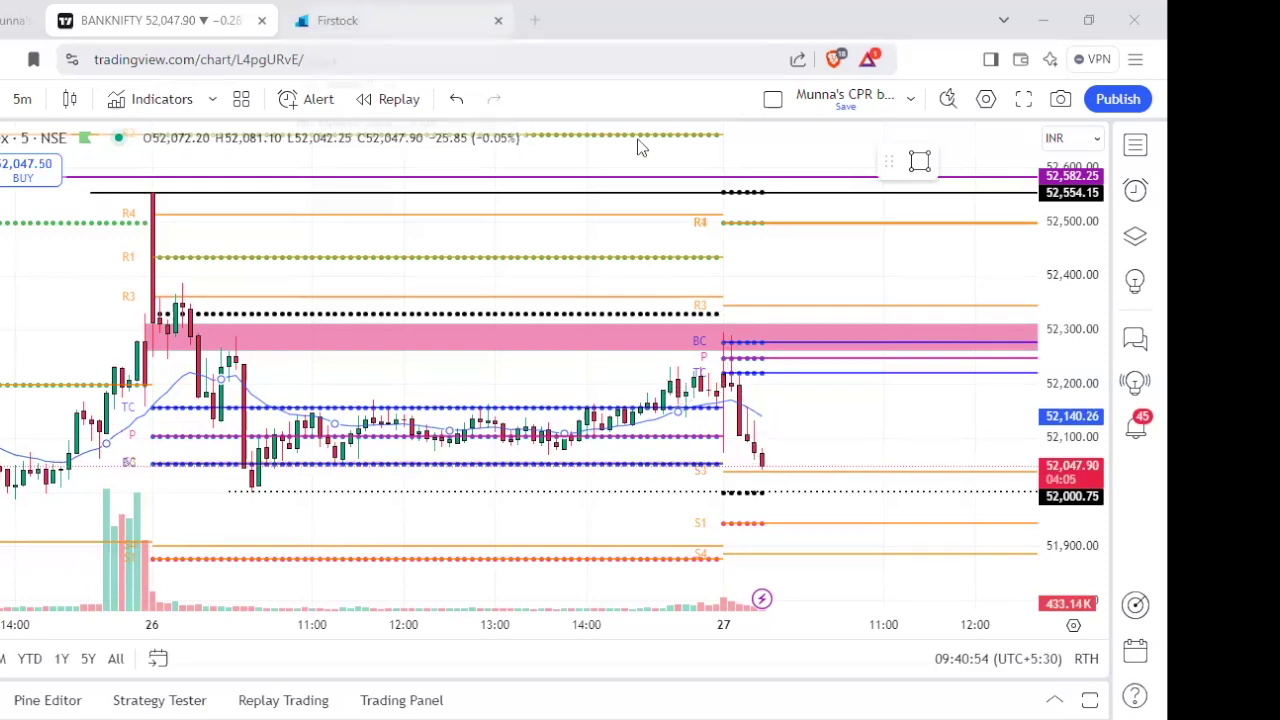
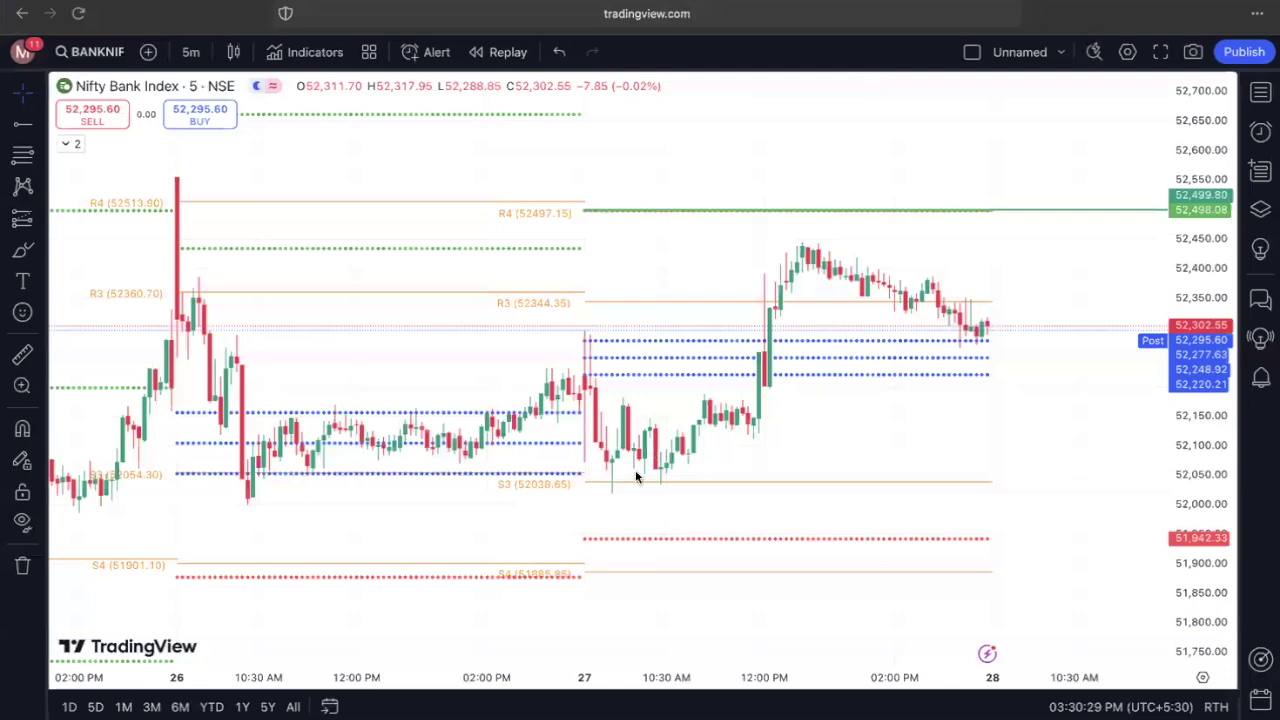
Circle the S3 (52038.65) level freehand, mark the upward bounce from it with a stroke, and clear both markings.
left_click_drag(520, 513, 510, 468)
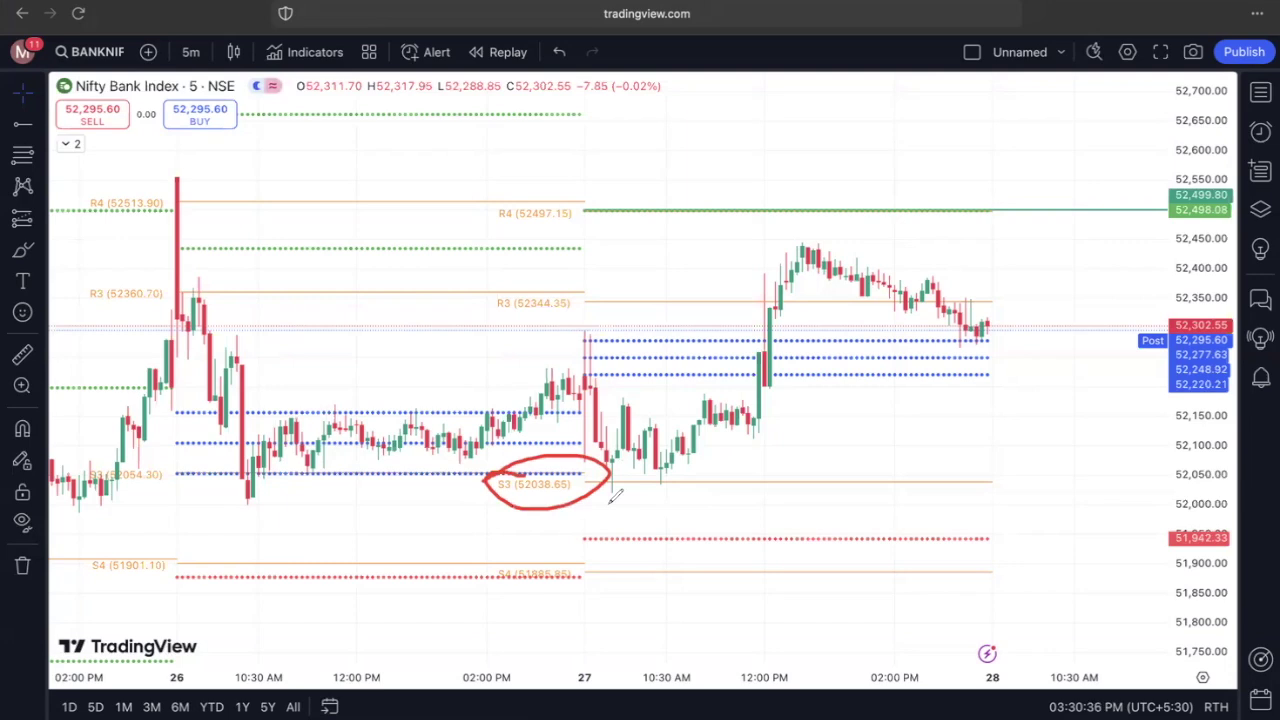
left_click_drag(629, 472, 729, 370)
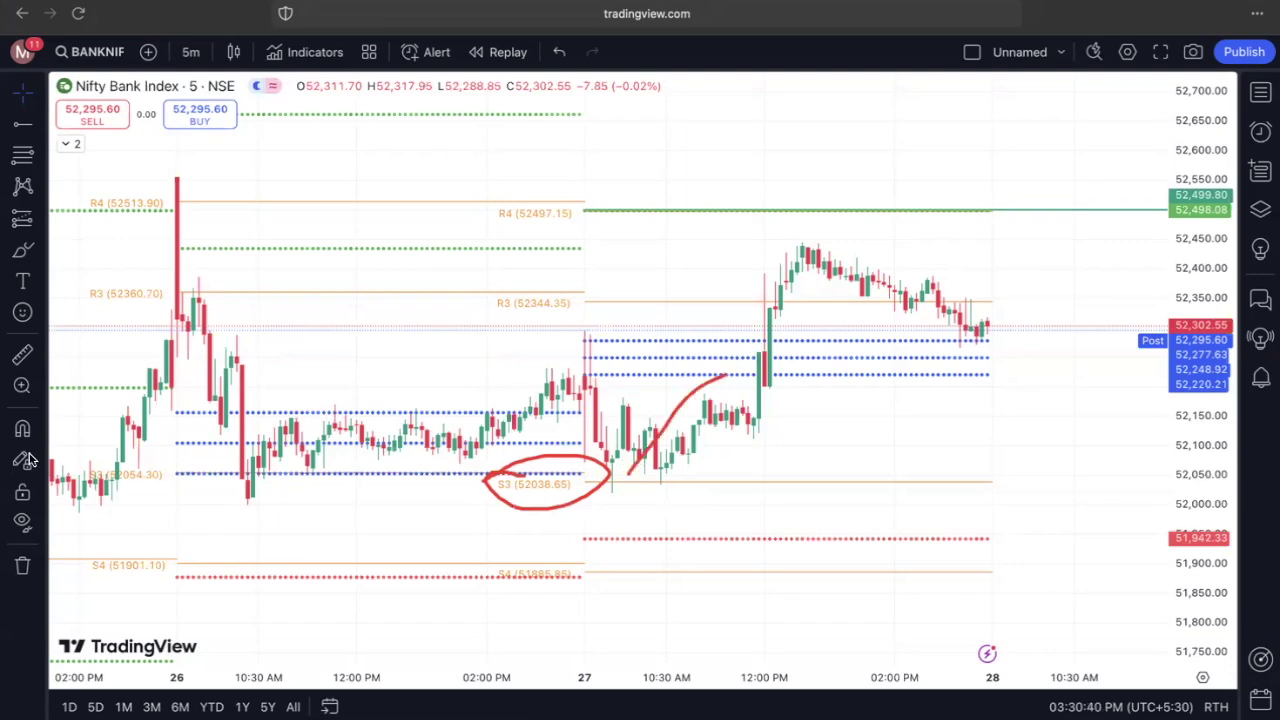
key("Escape")
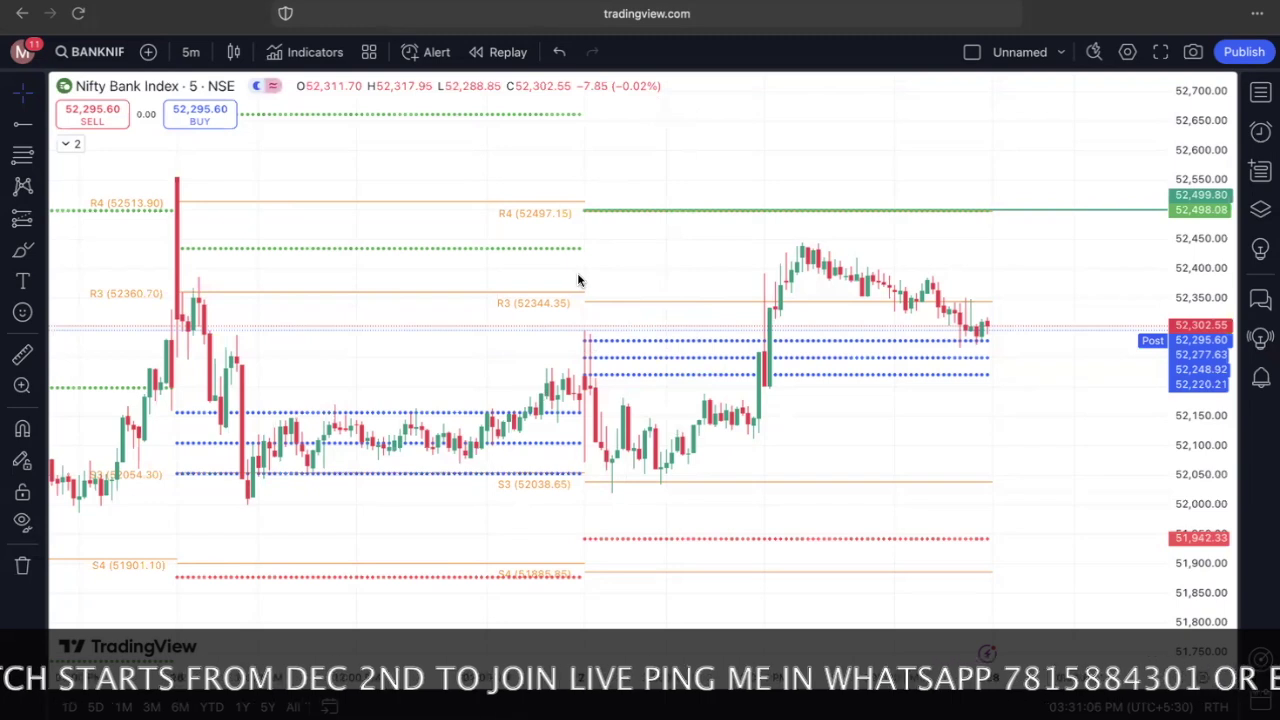
Draw a horizontal ray at 52,446.00 beside the 27 Nov high on the Nifty Bank Index chart and colour it black.
left_click(22, 125)
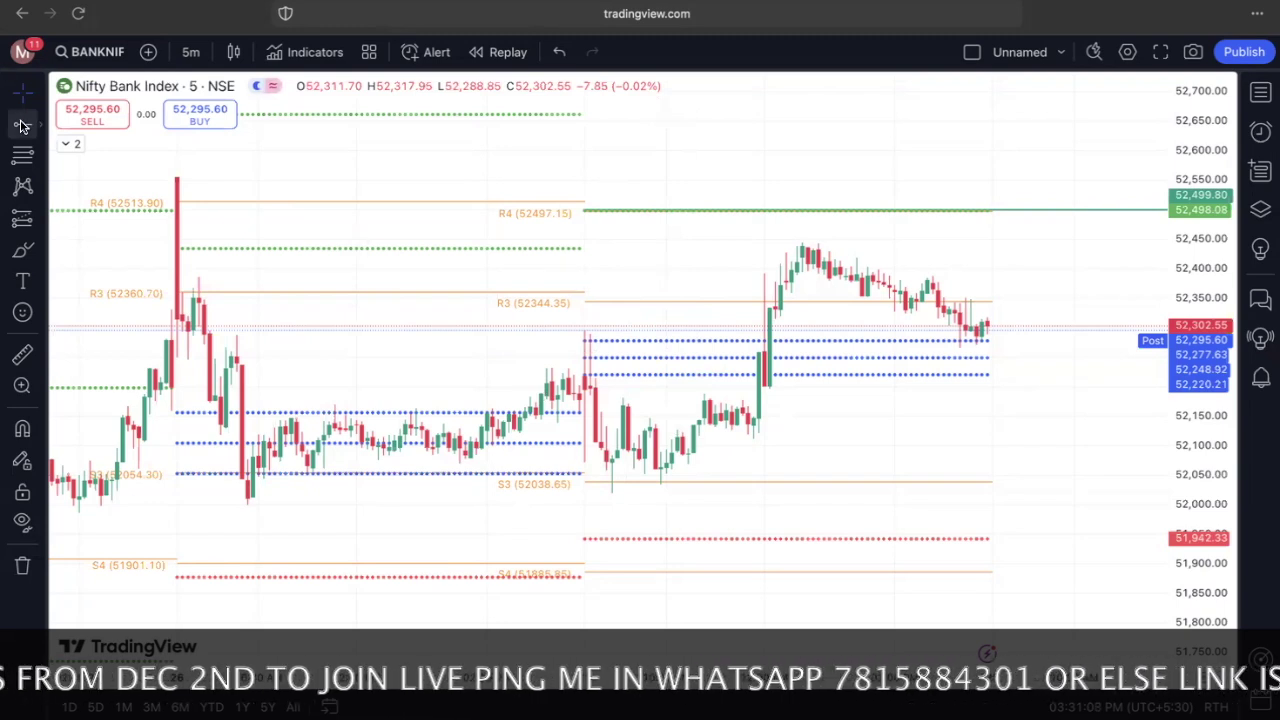
left_click(682, 241)
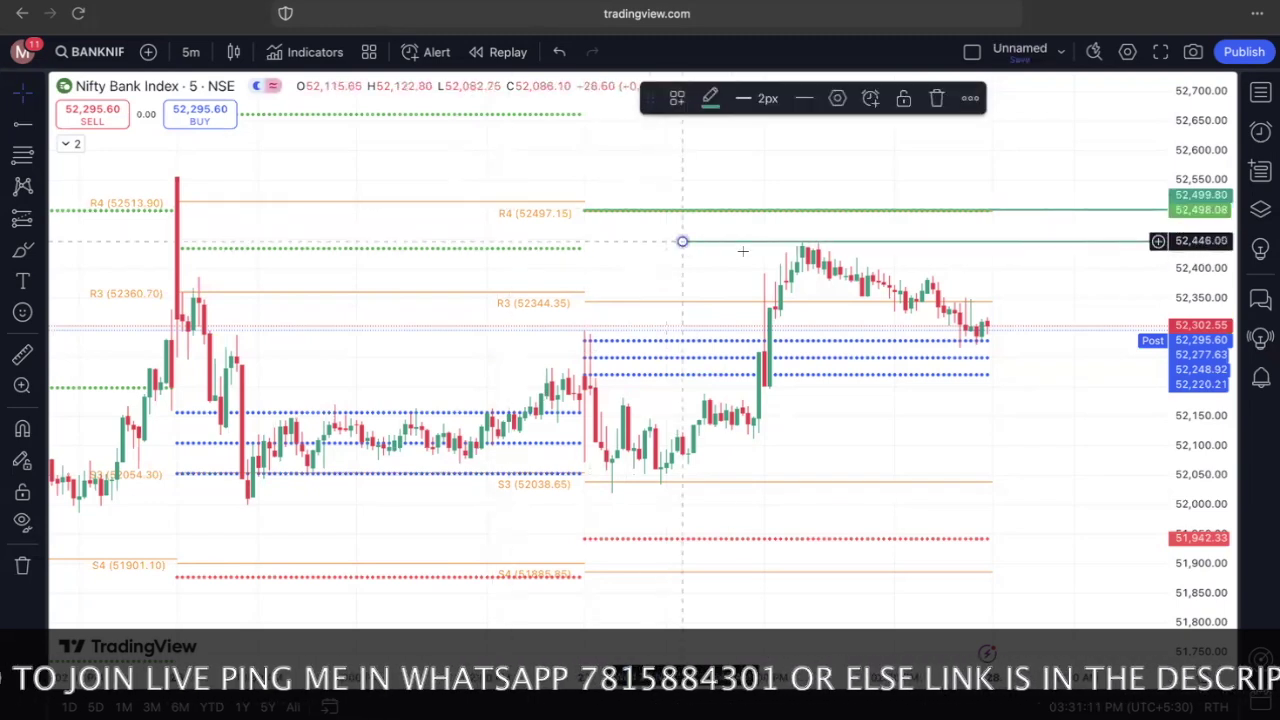
left_click(708, 98)
left_click(894, 134)
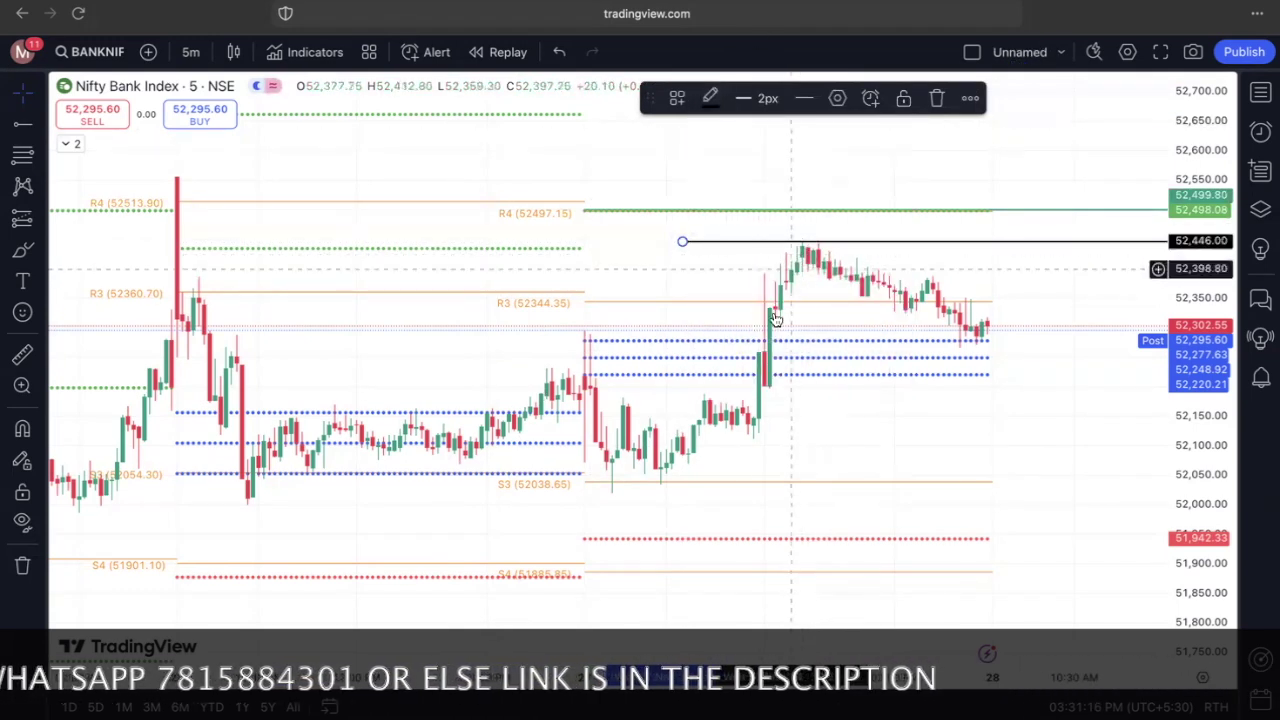
Draw a rectangle across the 27 Nov lows from about 52,074 down to 52,024, extending into 28 Nov.
left_click_drag(1006, 347, 846, 314)
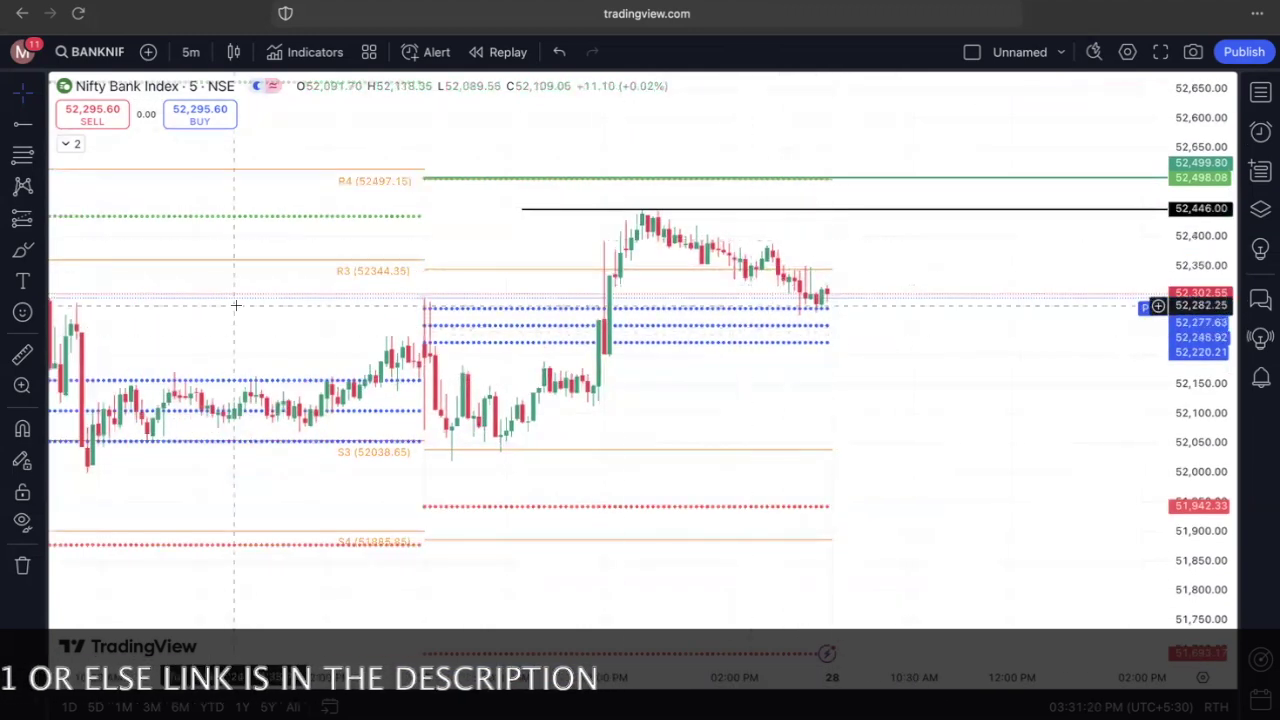
left_click(15, 262)
left_click(15, 262)
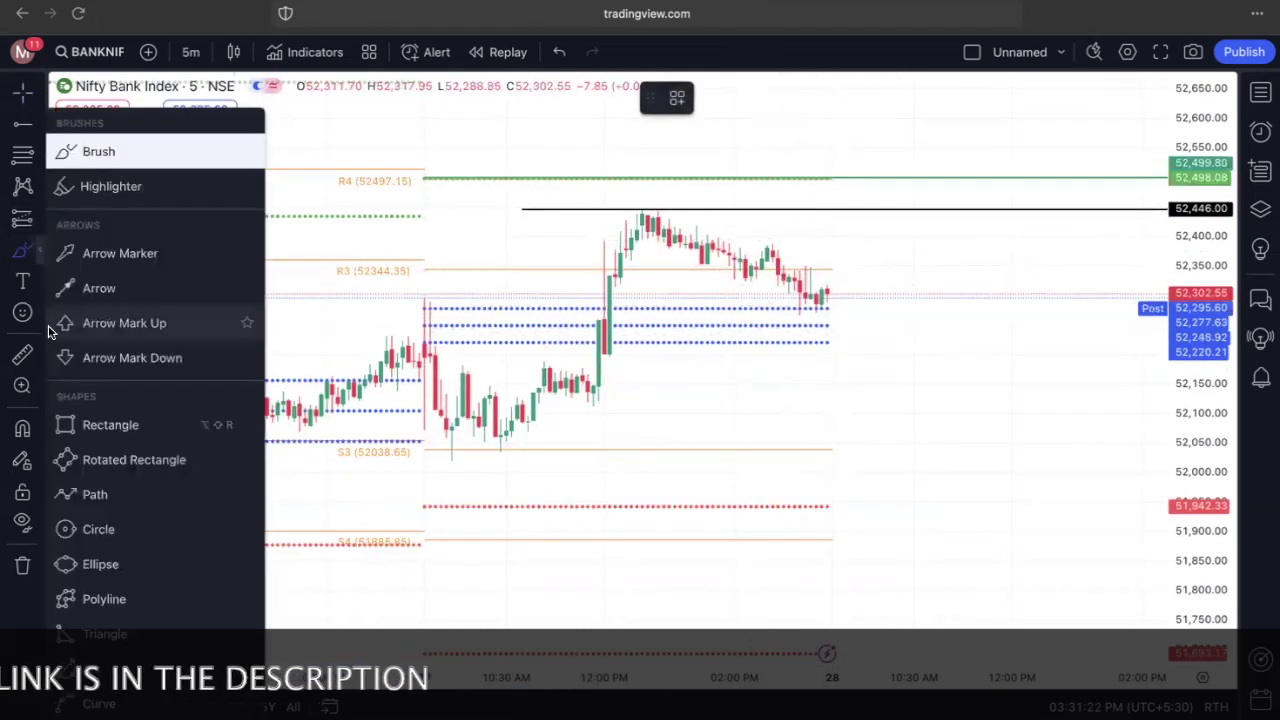
left_click(62, 424)
mouse_move(446, 428)
left_mouse_down()
mouse_move(749, 456)
mouse_move(1136, 458)
left_mouse_up()
Set both the border and the fill of the rectangle around S3 to green.
left_click(716, 102)
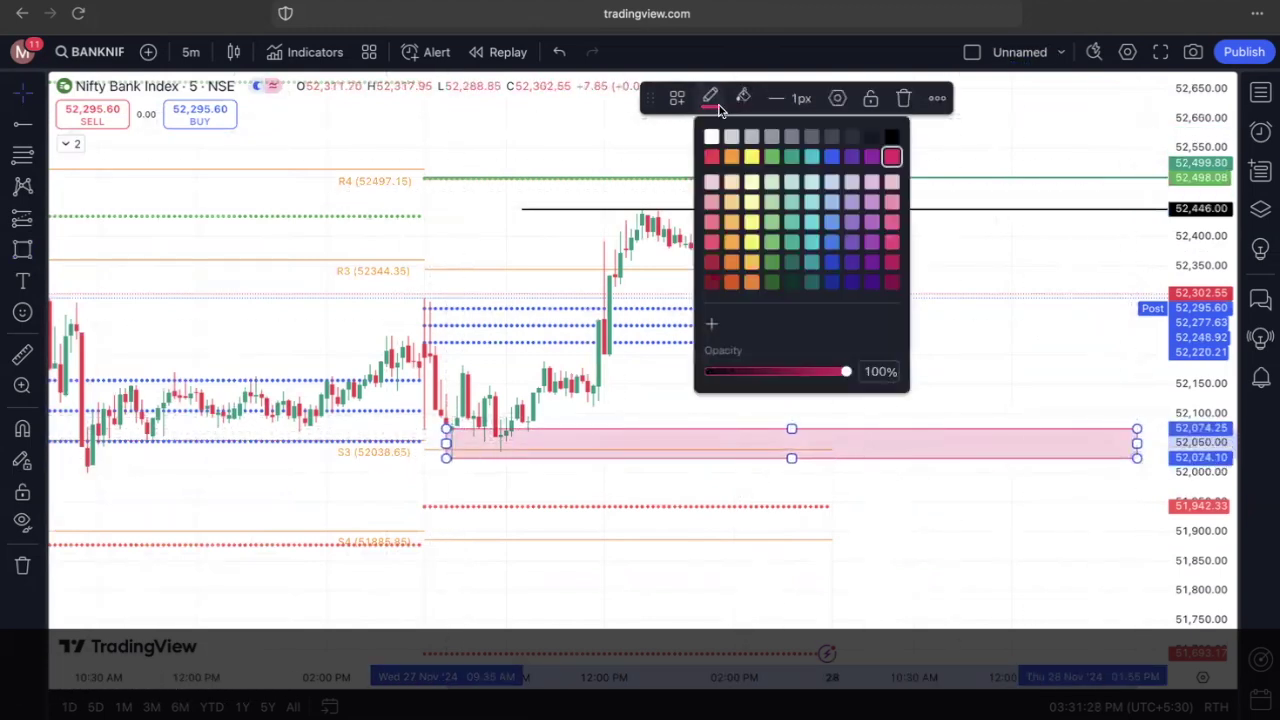
left_click(779, 162)
left_click(743, 97)
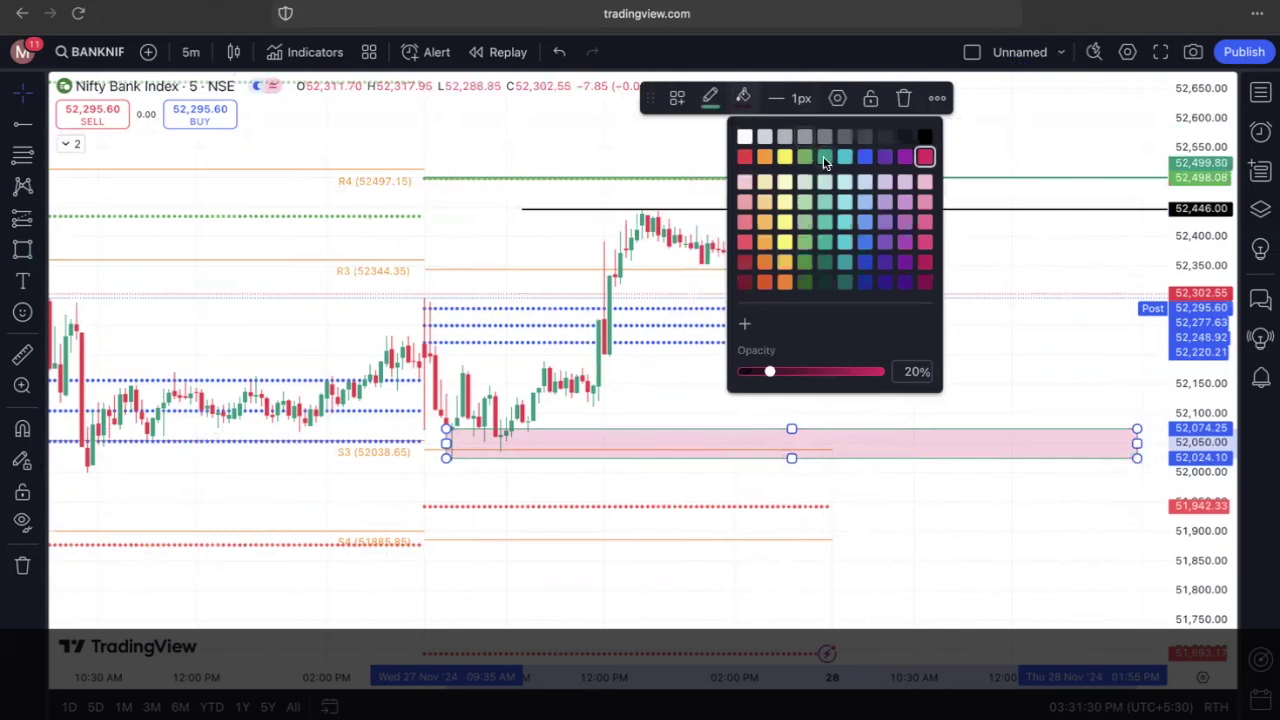
left_click(791, 157)
Draw a horizontal ray at 51,776.30 along the 25 Nov opening candle's low and colour it purple.
left_click_drag(686, 320, 857, 320)
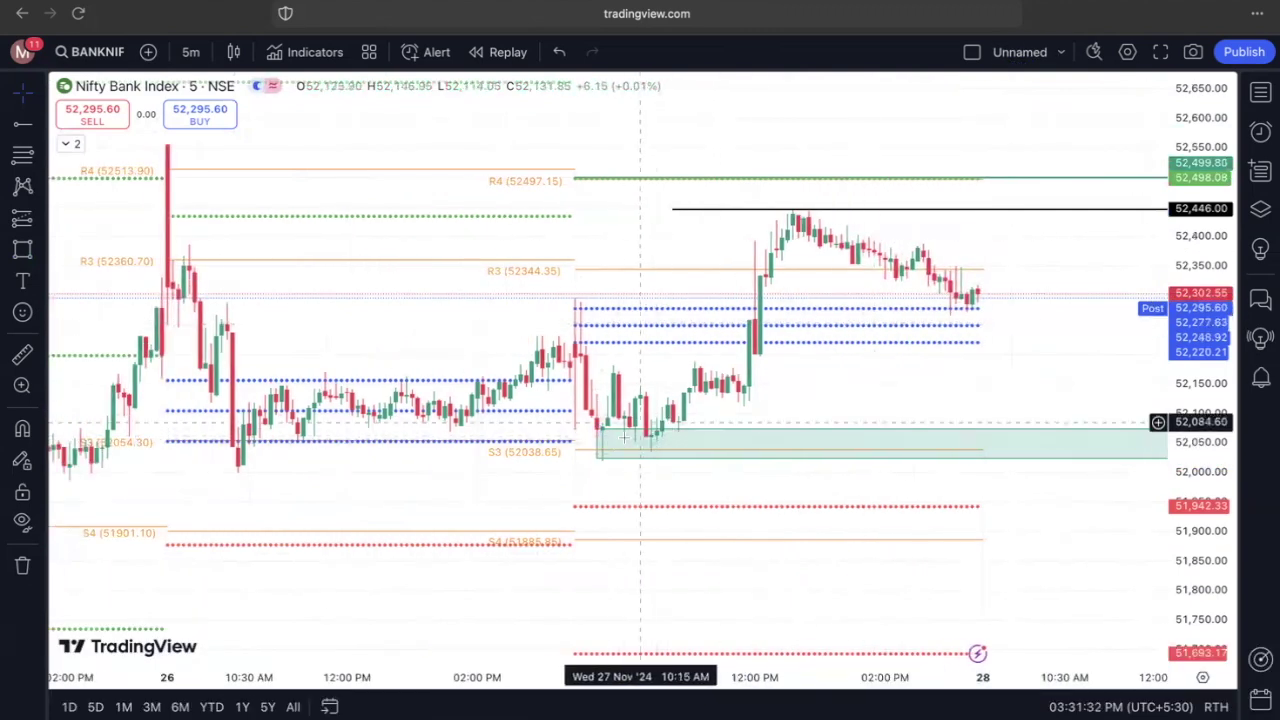
left_click_drag(430, 480, 635, 441)
left_click_drag(543, 453, 837, 420)
left_click_drag(471, 459, 469, 318)
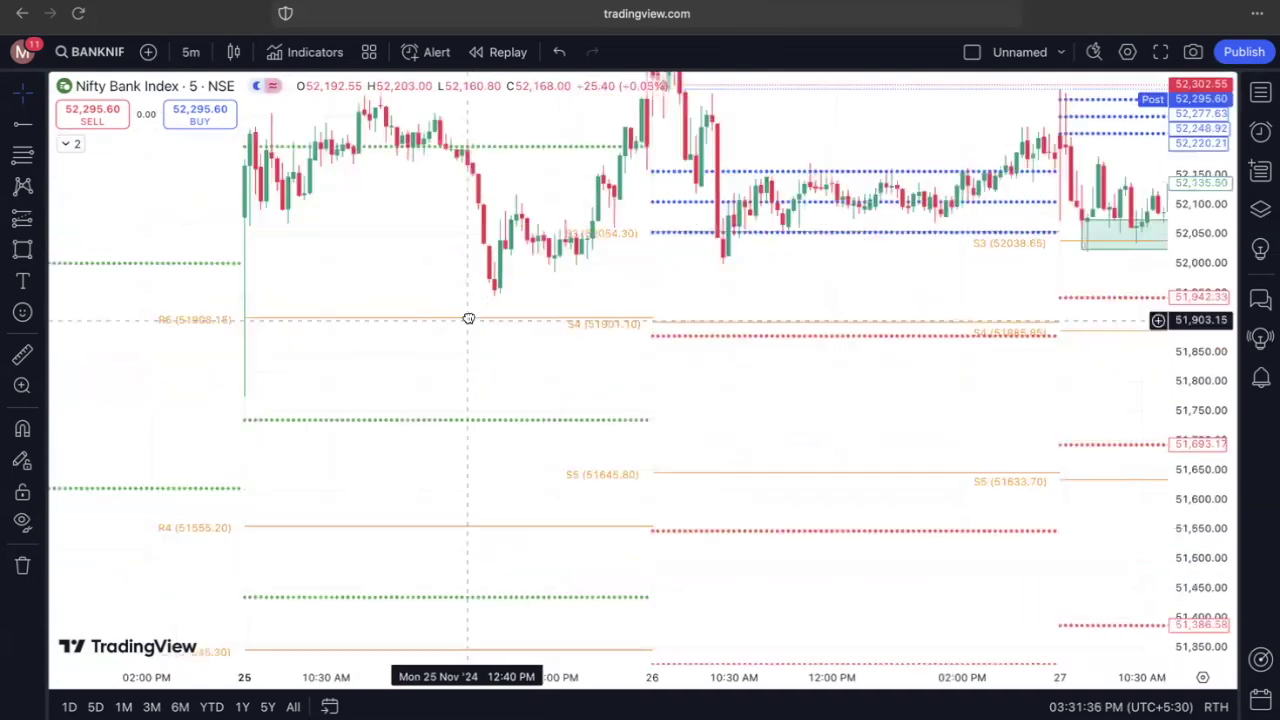
left_click_drag(386, 385, 431, 354)
scroll(200, 330, "left", 1)
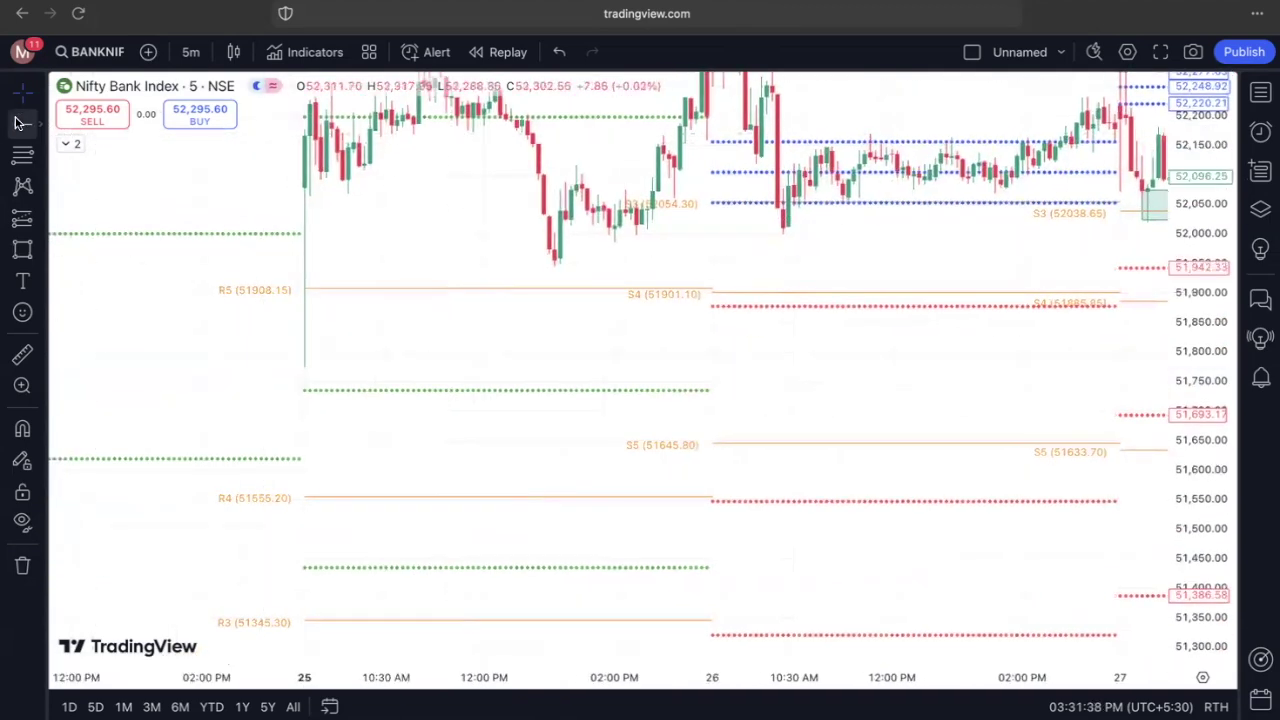
key("alt+h")
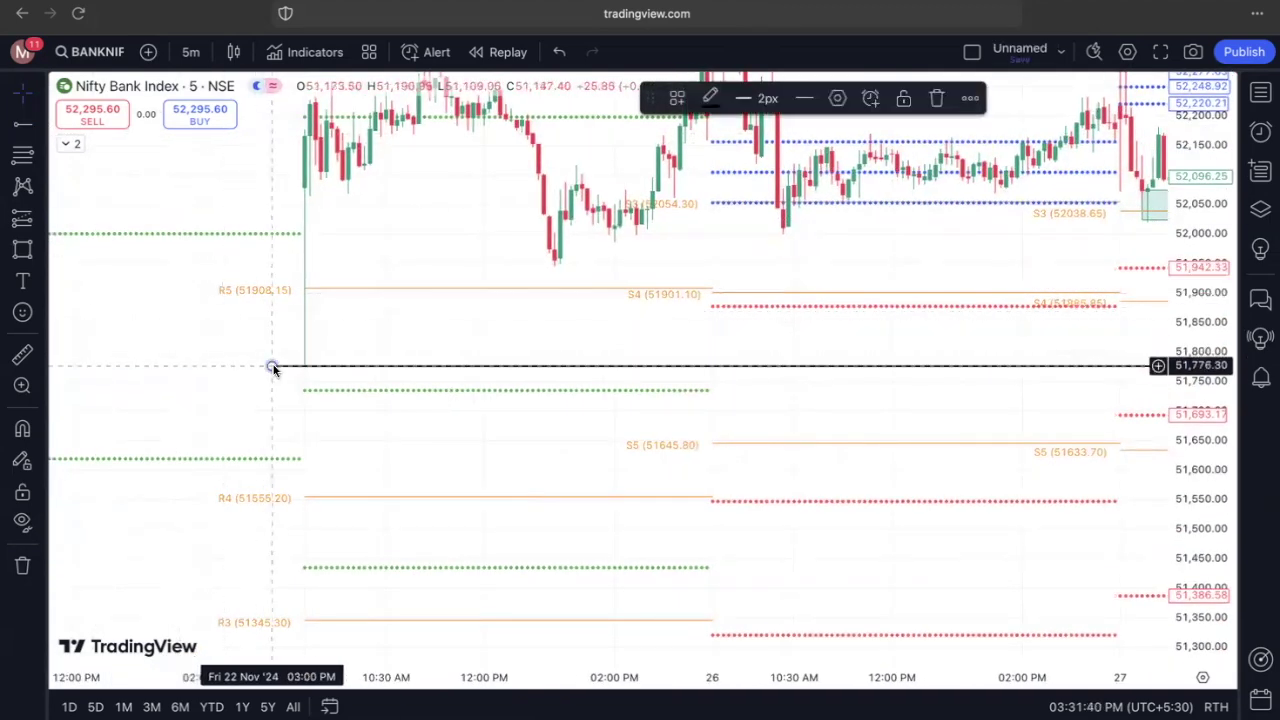
left_click(710, 97)
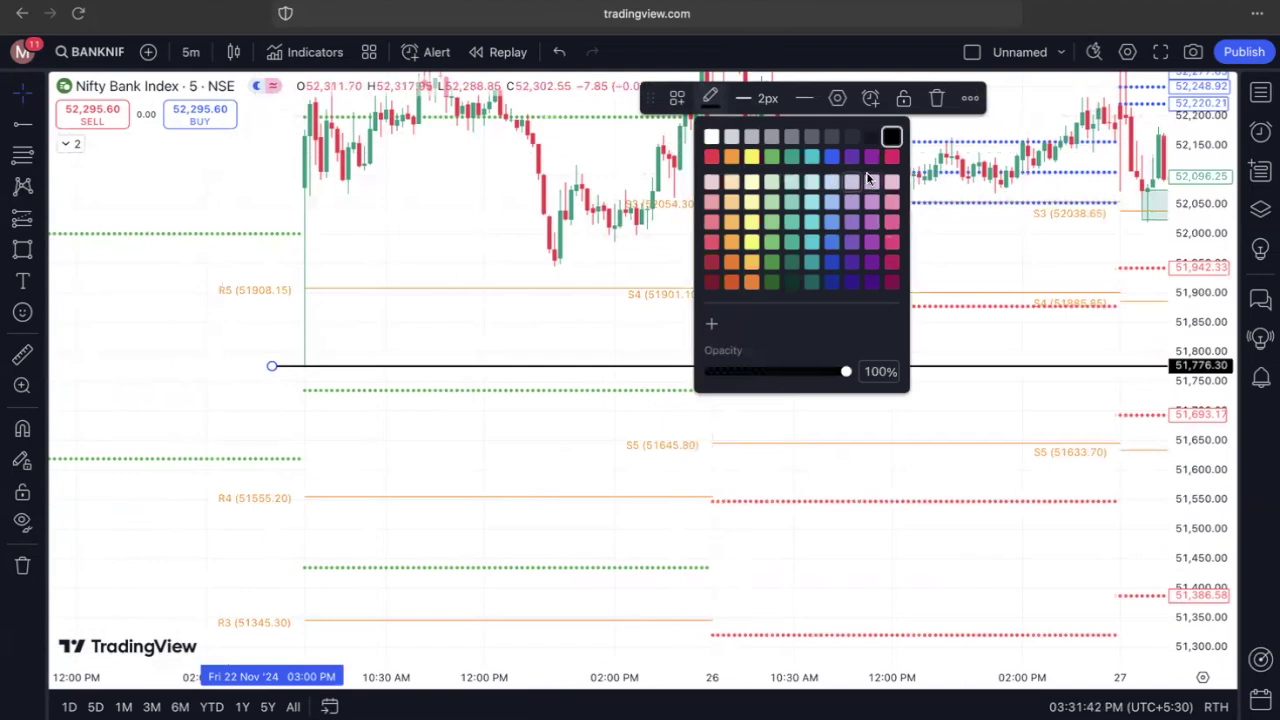
left_click(870, 157)
Add a purple horizontal ray at 51,271.85 along the 22 Nov afternoon high.
left_click_drag(534, 537, 680, 283)
left_click(23, 123)
left_click(360, 421)
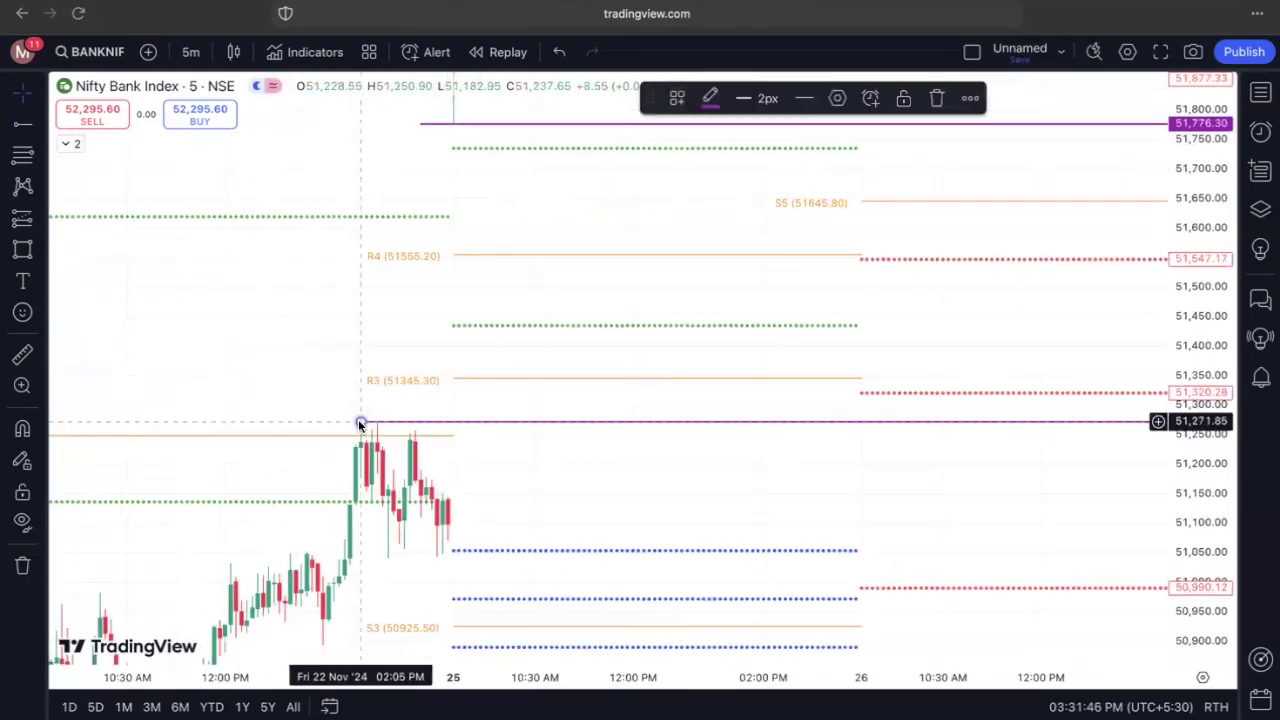
Switch the Nifty Bank Index chart to the 1-day interval.
left_click_drag(803, 306, 340, 555)
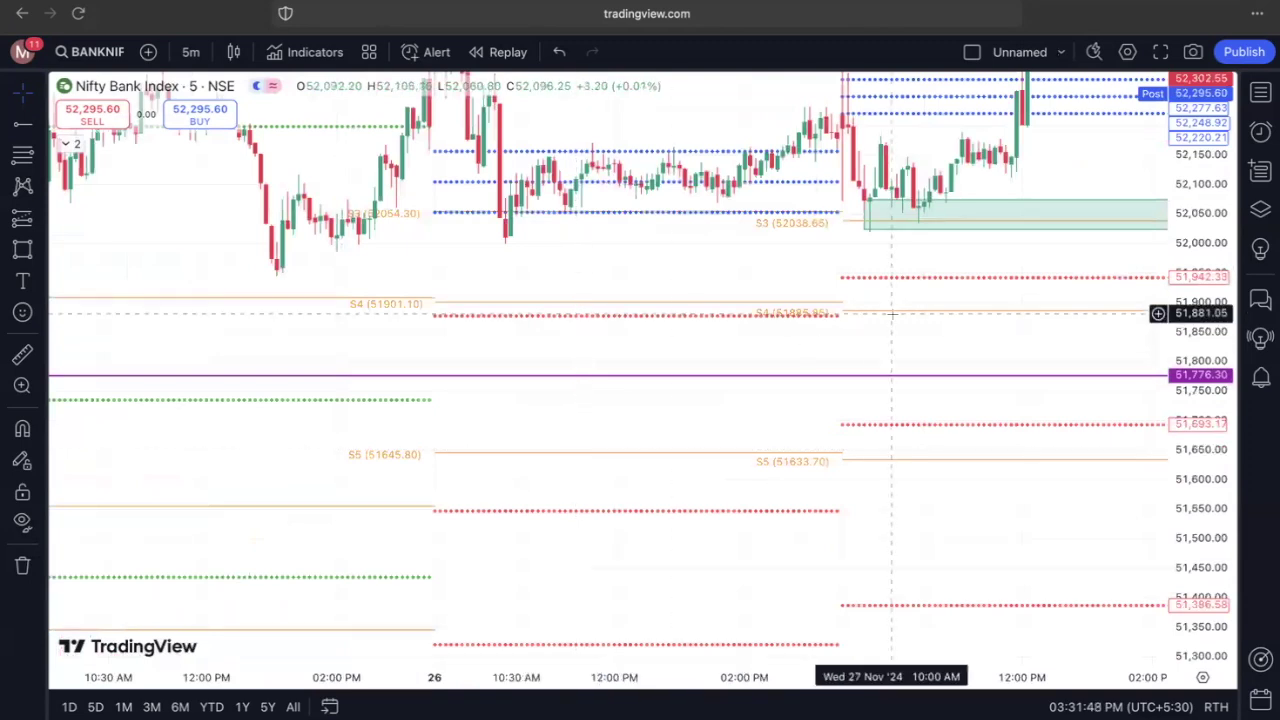
left_click_drag(892, 314, 440, 360)
left_click_drag(904, 200, 904, 469)
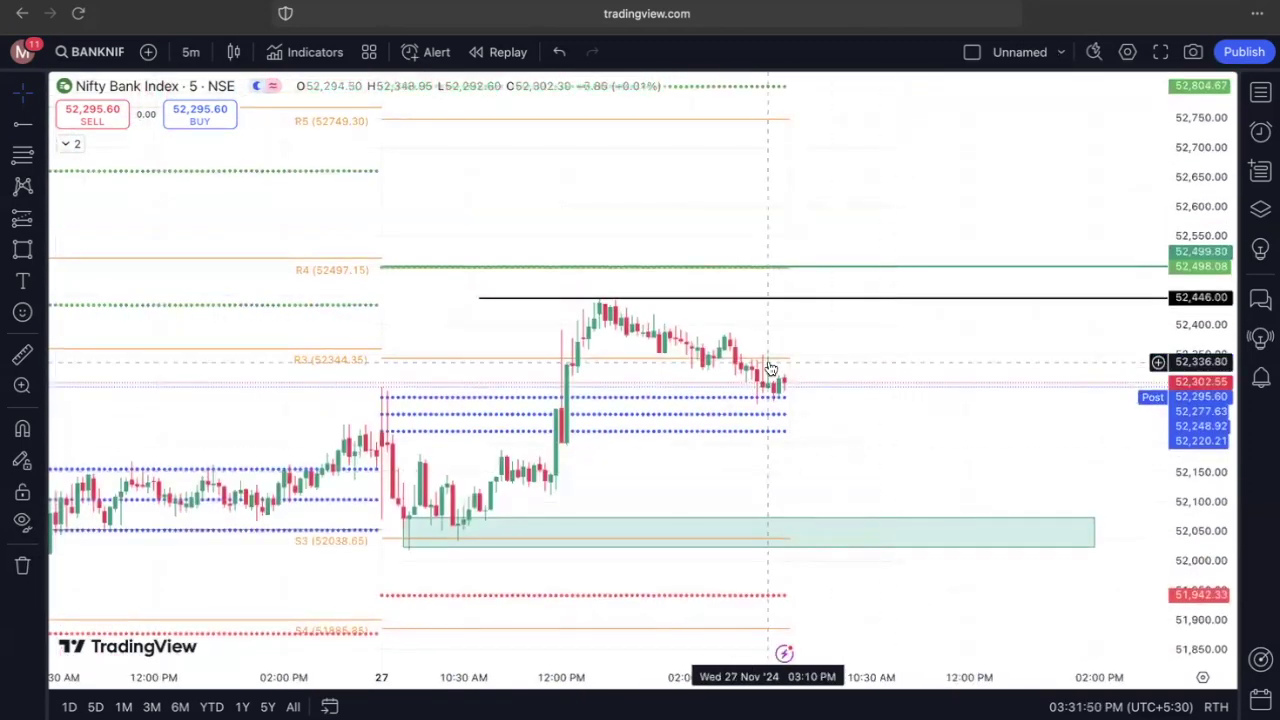
left_click(191, 52)
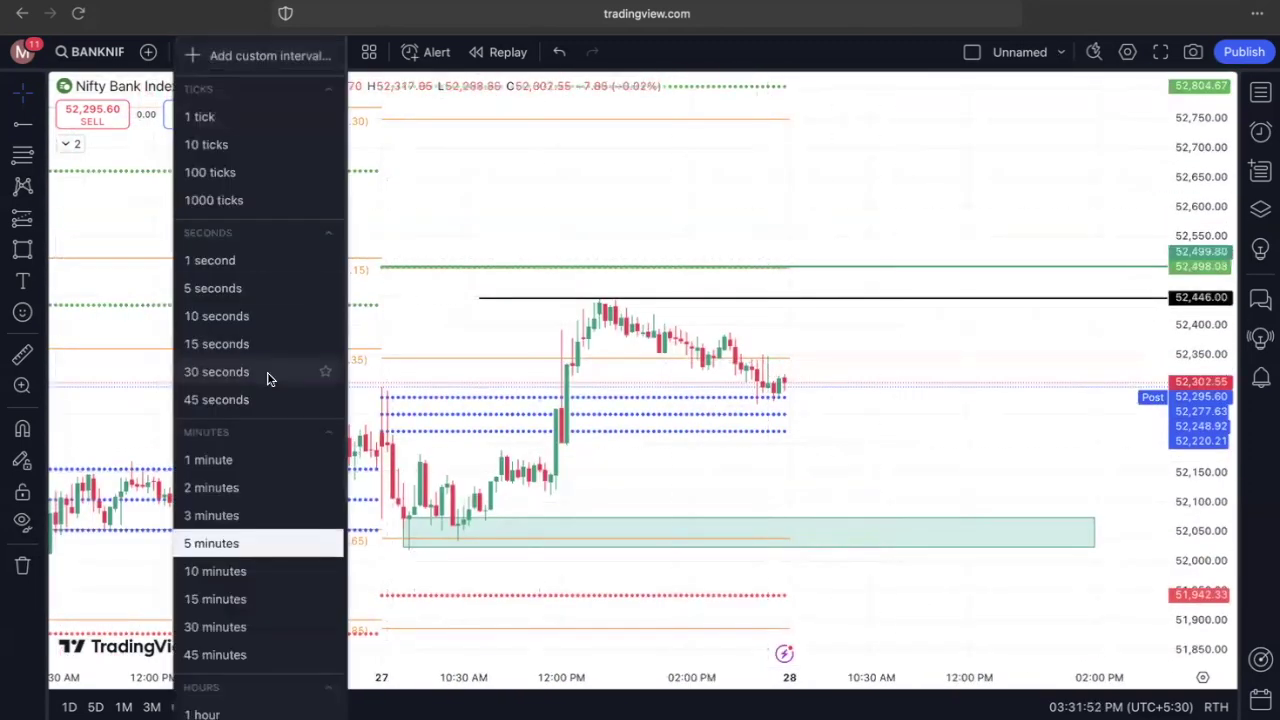
scroll(268, 378, "down", 3)
left_click(206, 674)
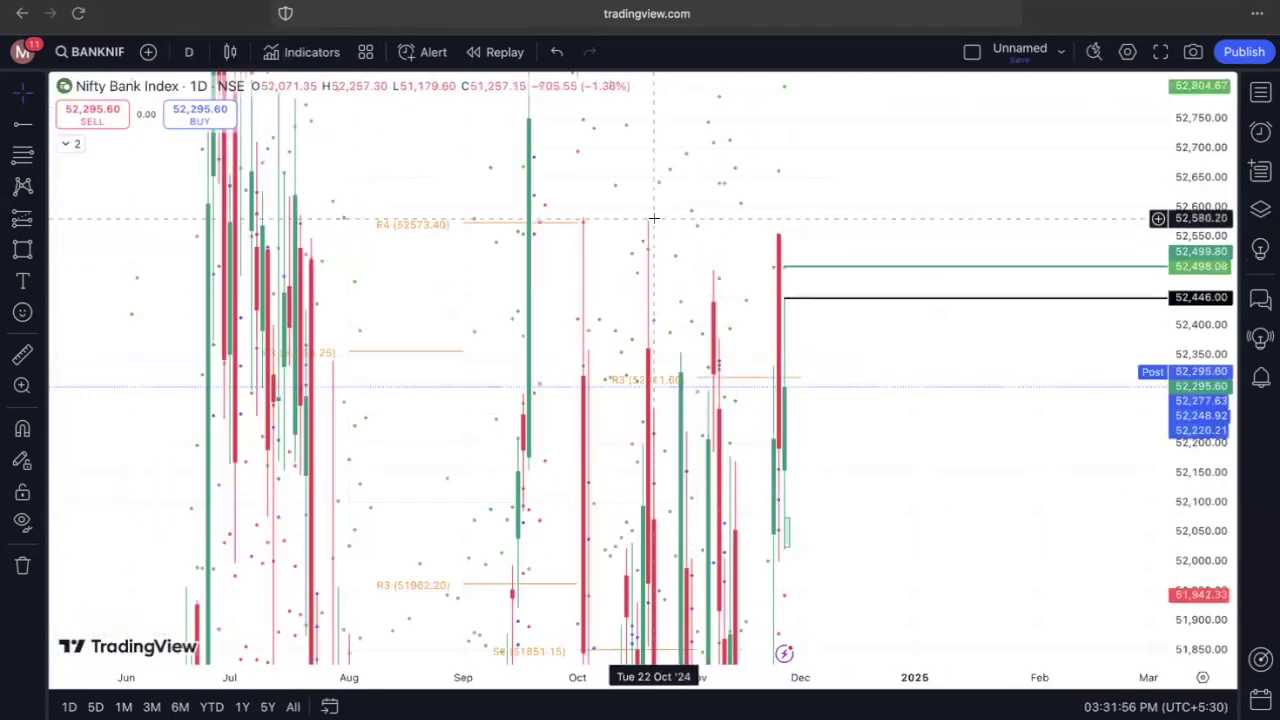
Draw a horizontal ray at about 52,575.80 along the October highs on the daily chart and colour it pink.
left_click(24, 128)
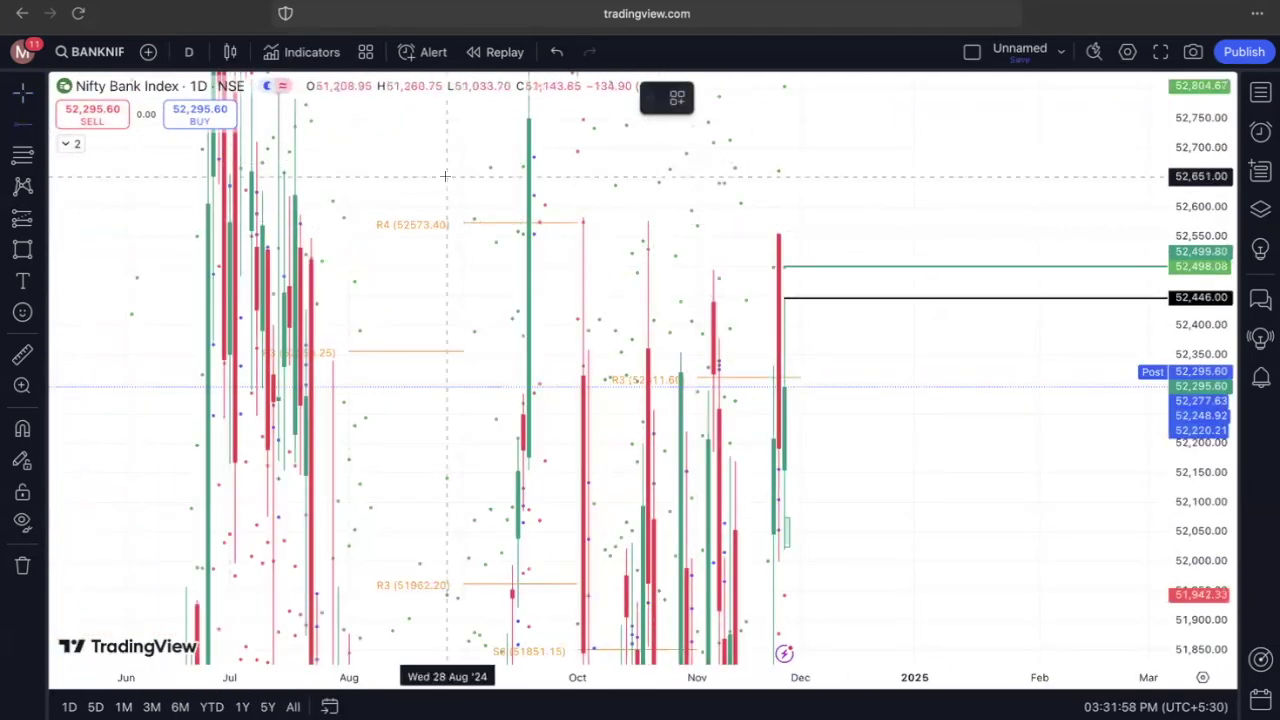
left_click(561, 221)
left_click(709, 96)
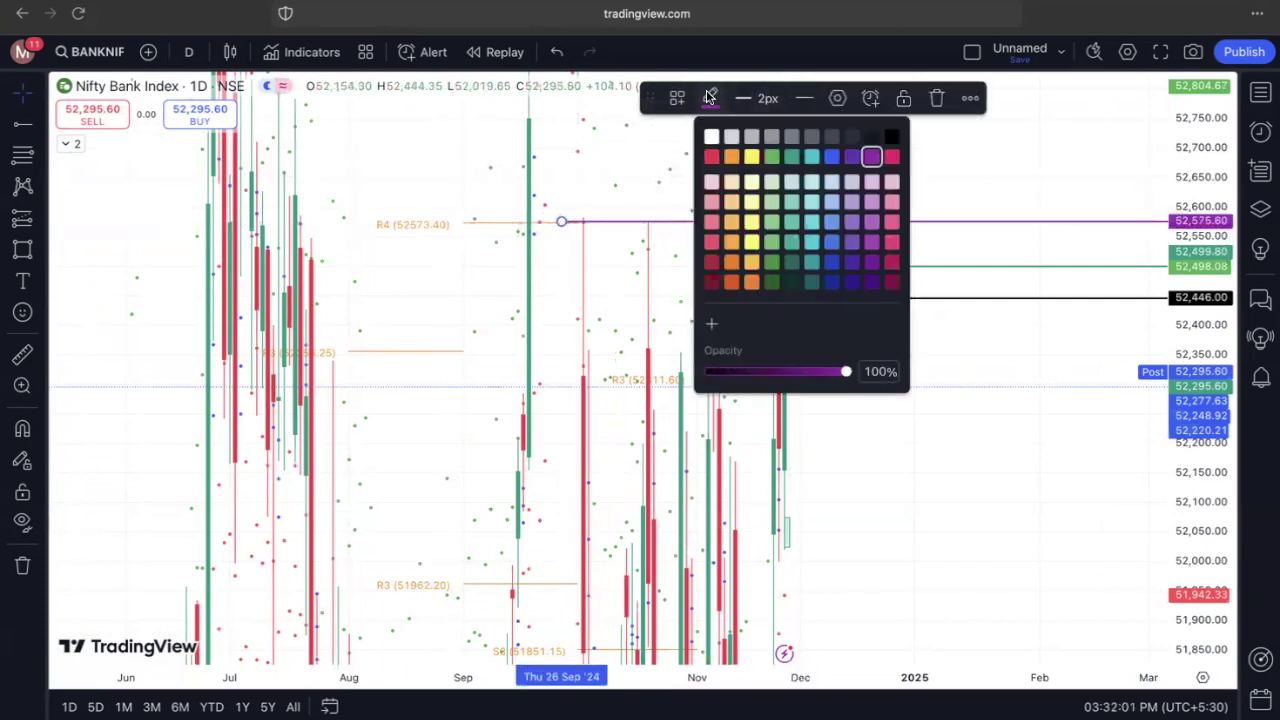
left_click(891, 157)
Return the chart to the 5-minute interval and delete the green horizontal ray at 52,499.80.
mouse_move(889, 163)
left_mouse_down()
mouse_move(754, 163)
mouse_move(626, 203)
left_mouse_up()
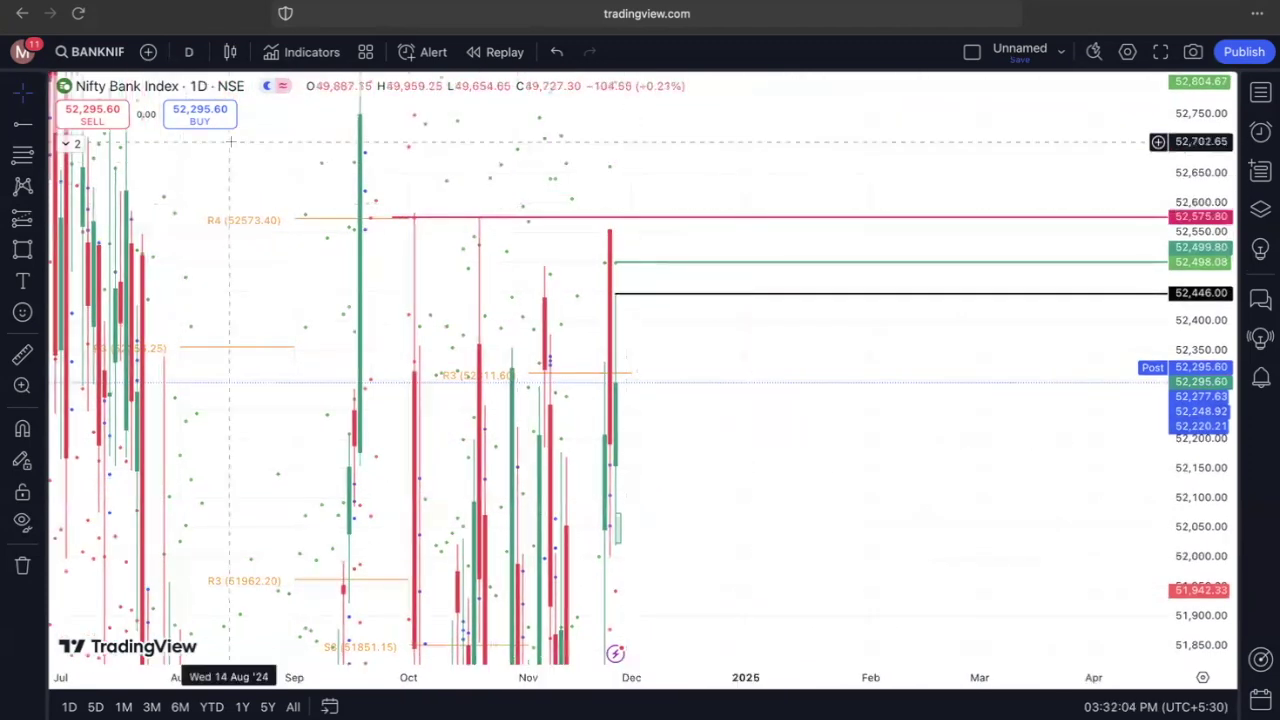
left_click_drag(408, 147, 438, 228)
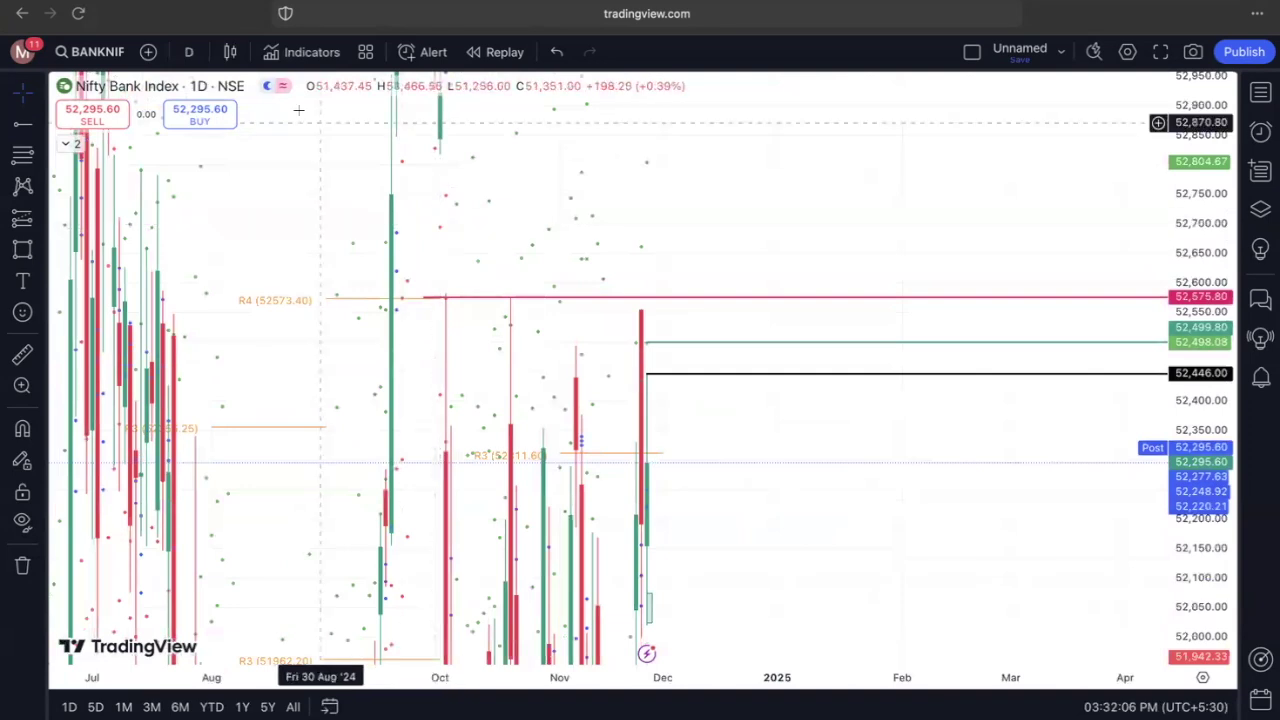
left_click(189, 51)
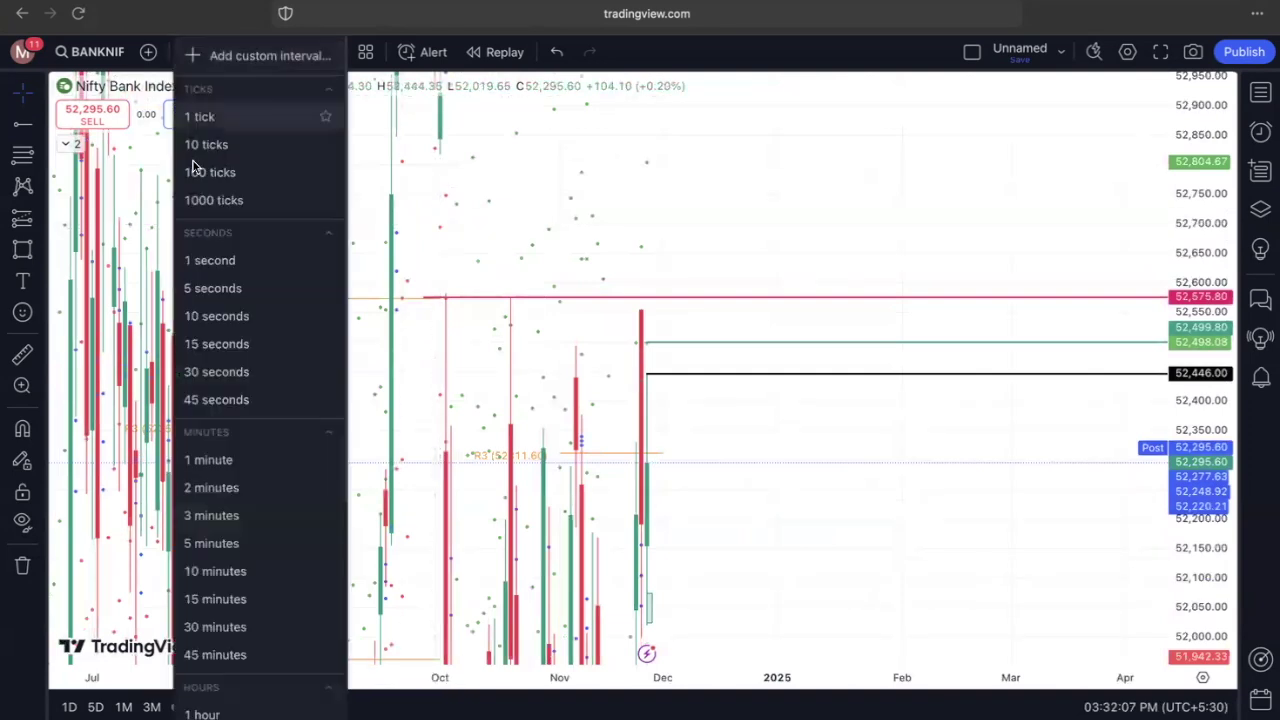
left_click(212, 545)
left_click_drag(709, 469, 793, 320)
scroll(991, 434, "down", 3)
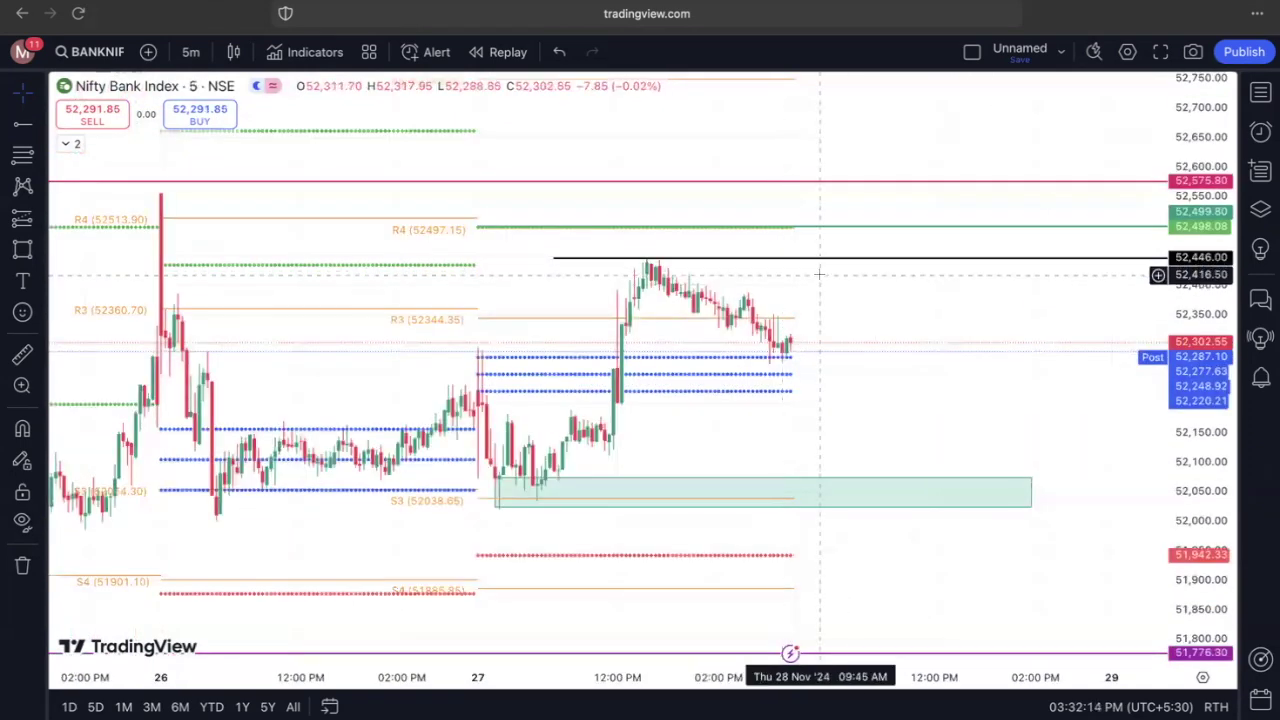
left_click(853, 227)
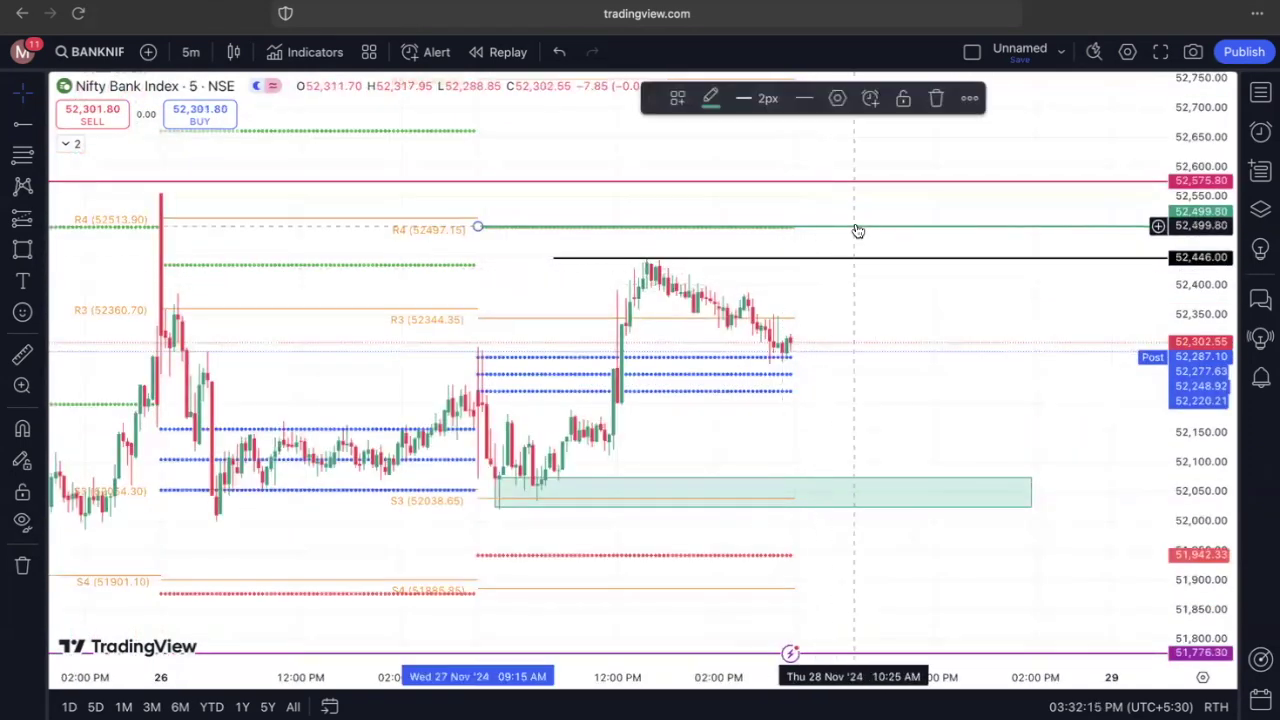
left_click(929, 102)
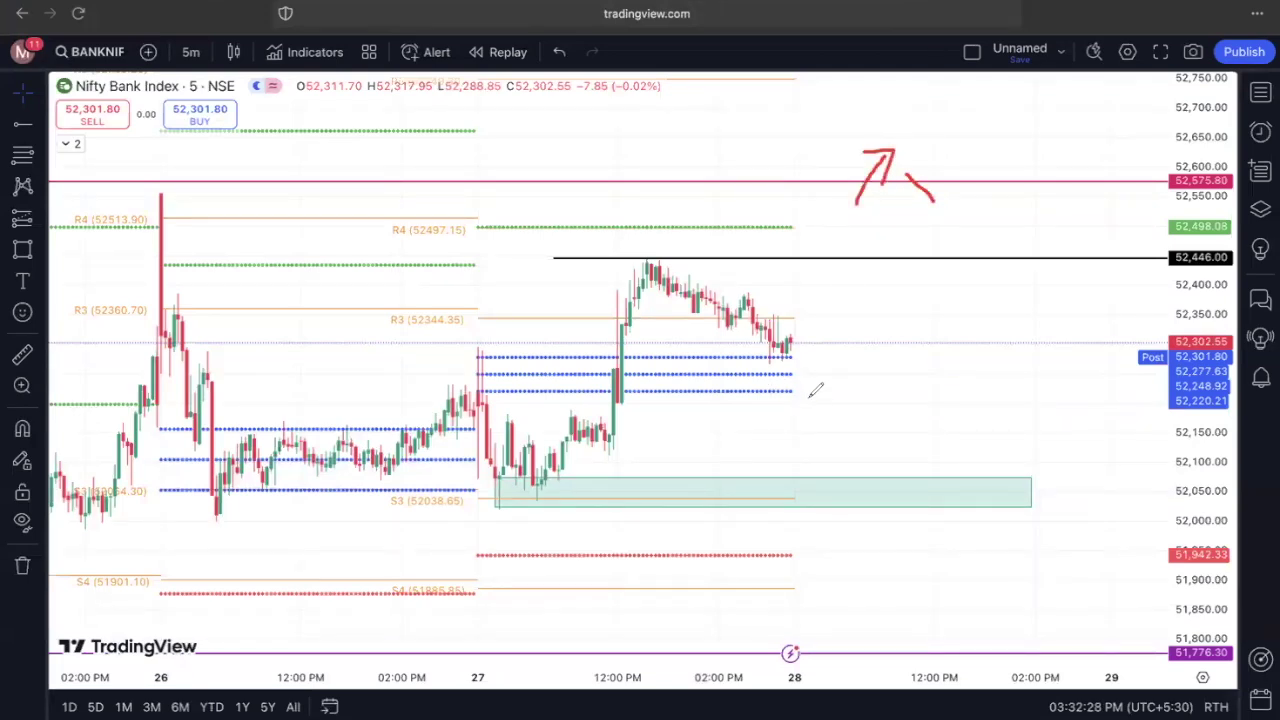
Sketch freehand arrows for a drop into the green zone, a rebound and a breakdown below it, and clear the markings.
left_click_drag(803, 378, 869, 484)
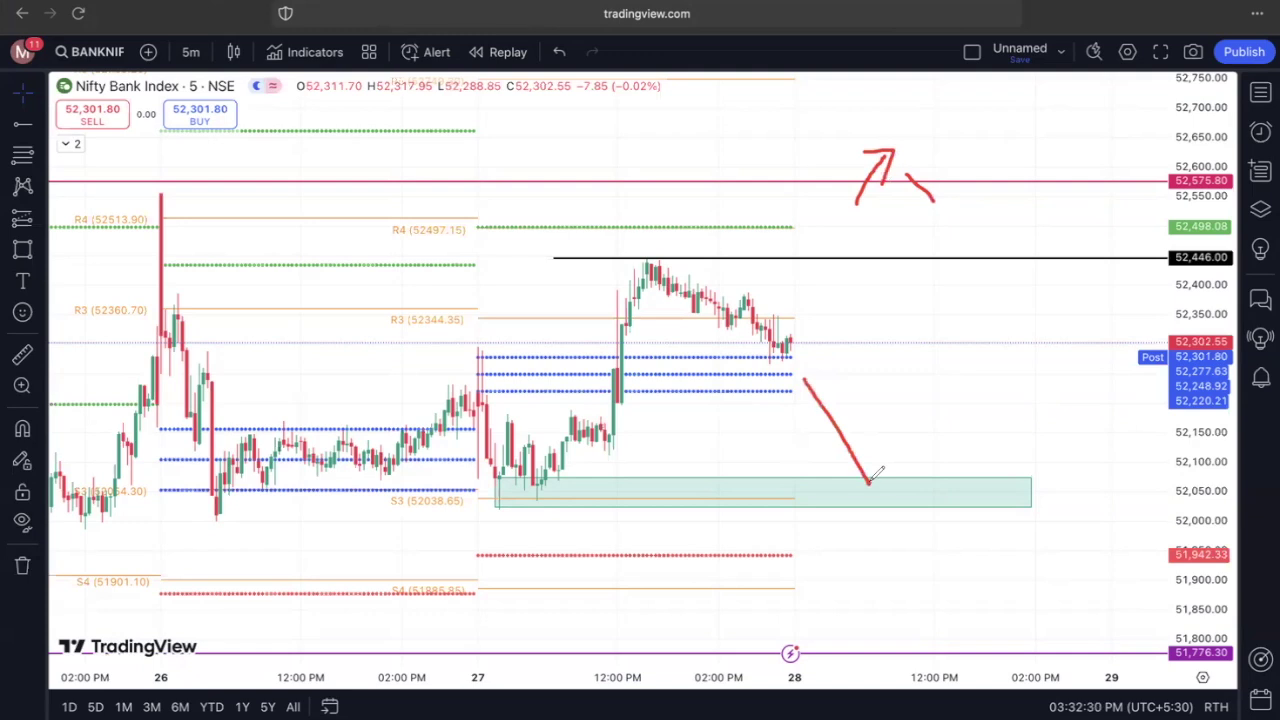
left_click_drag(923, 445, 1020, 344)
left_click_drag(858, 490, 938, 554)
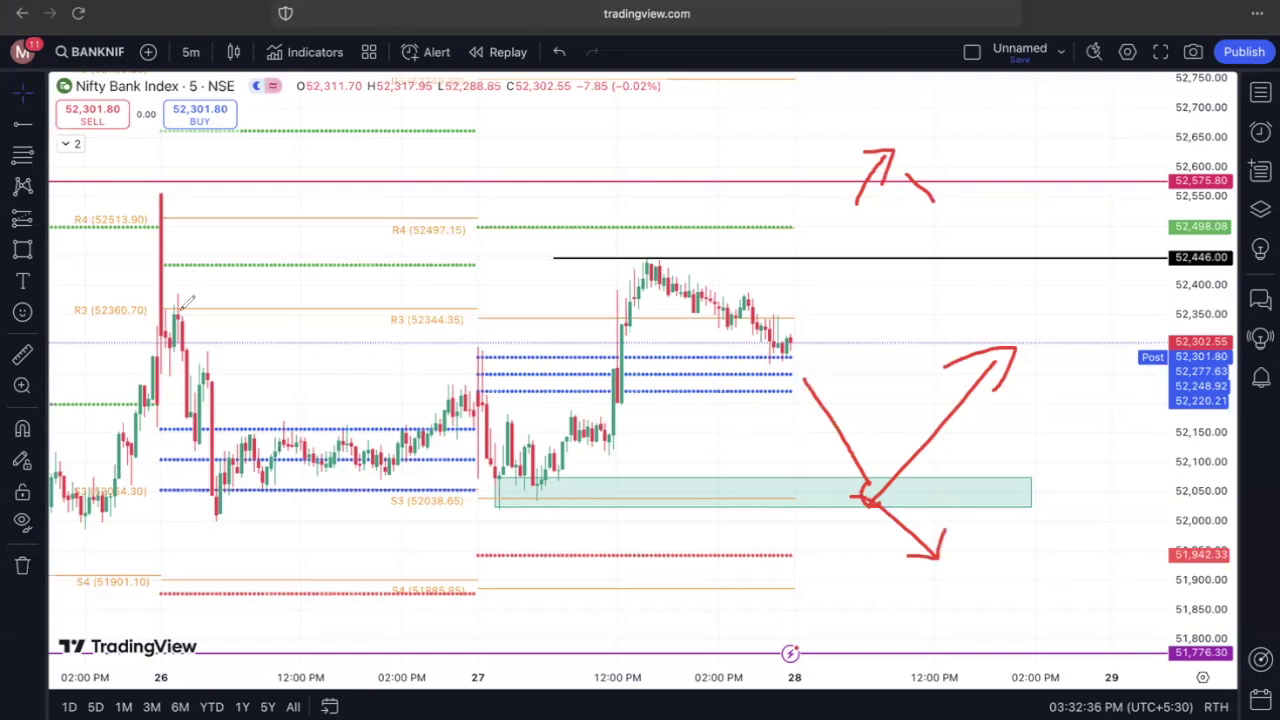
key("Escape")
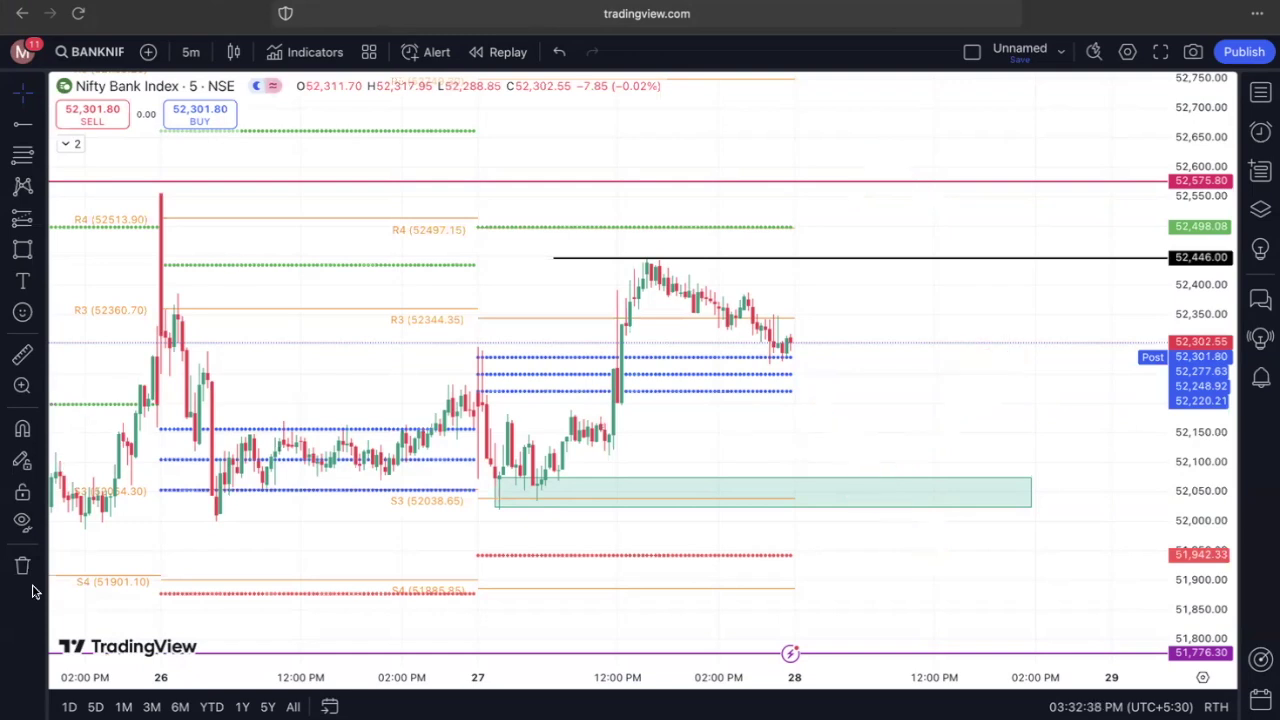
Circle the 26 Nov consolidation and 27 Nov lows freehand, draw arrows down to 51,776.30 and up from the green zone, and clear the markings.
left_click_drag(514, 291, 716, 30)
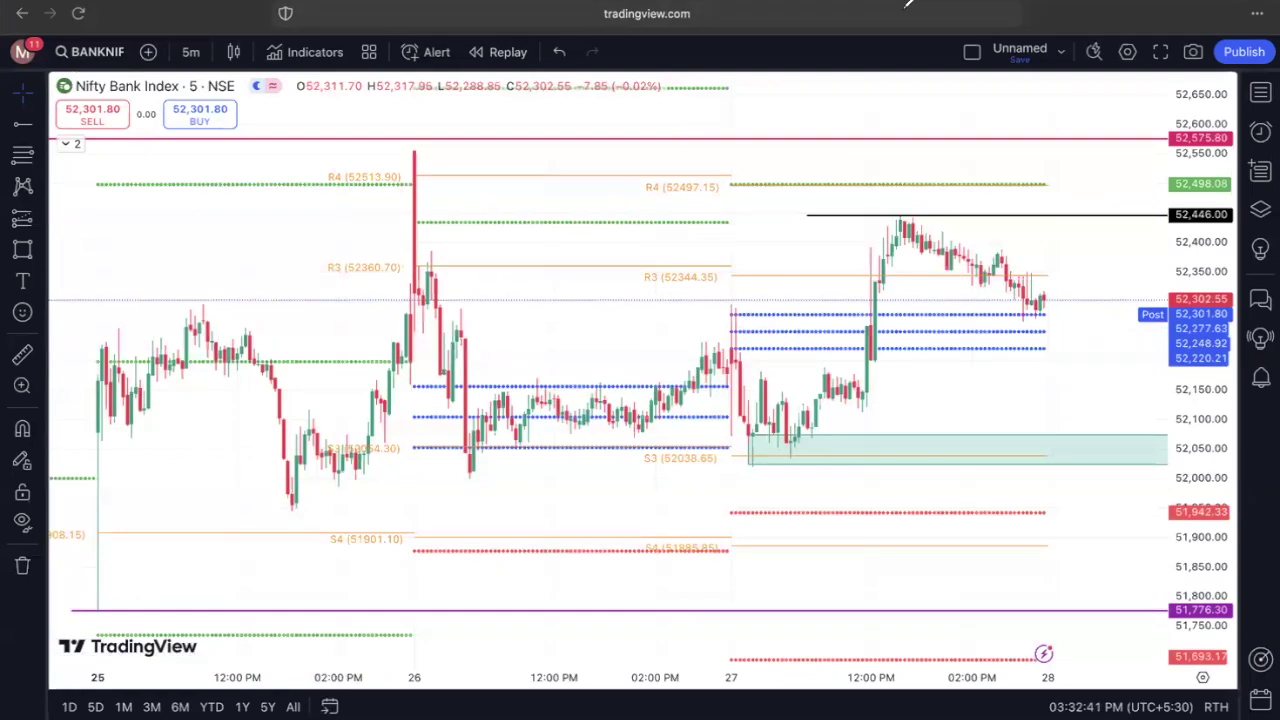
mouse_move(500, 395)
left_mouse_down()
mouse_move(665, 425)
mouse_move(498, 488)
mouse_move(575, 395)
left_mouse_up()
mouse_move(740, 397)
left_mouse_down()
mouse_move(830, 462)
mouse_move(745, 402)
left_mouse_up()
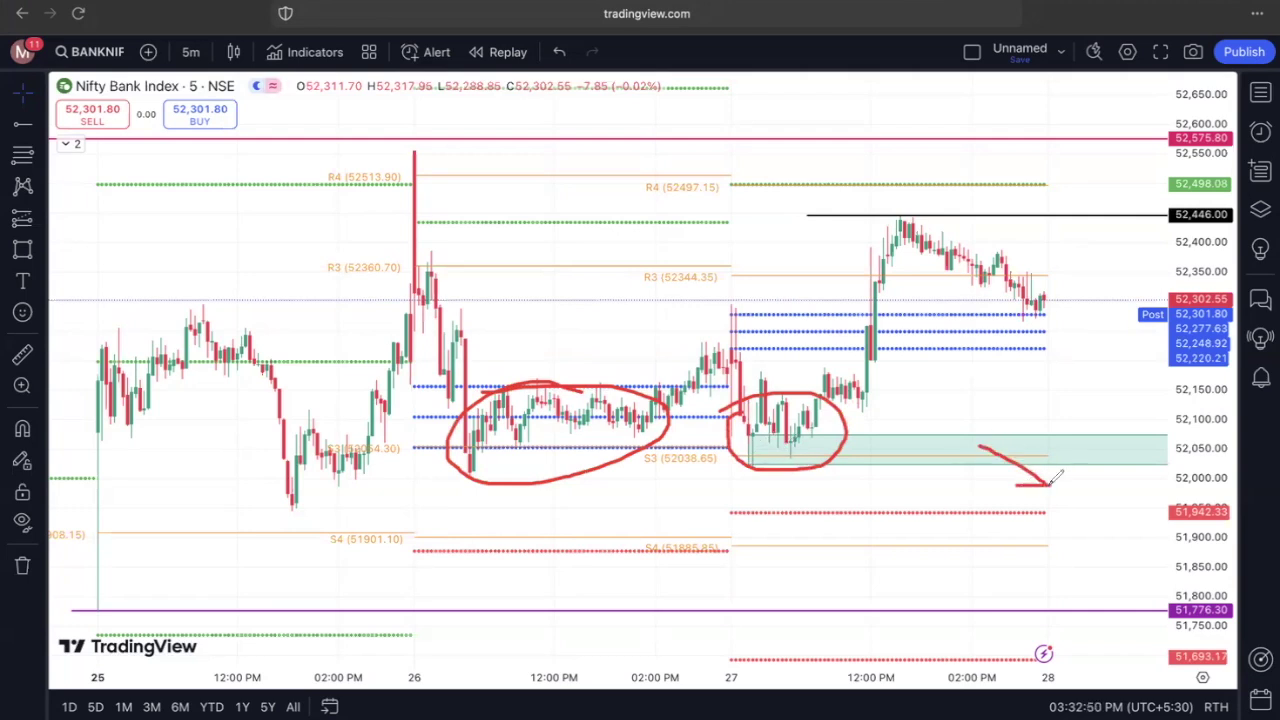
left_click_drag(1063, 487, 1148, 588)
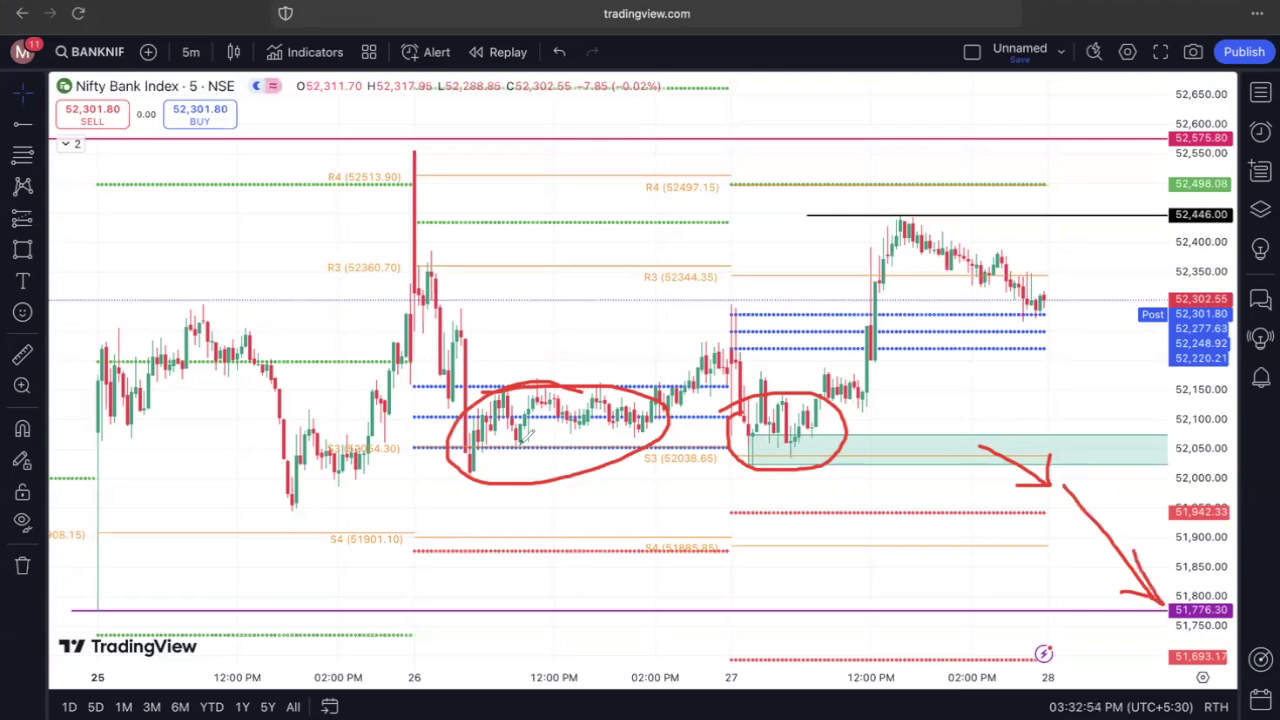
left_click_drag(1057, 457, 1122, 377)
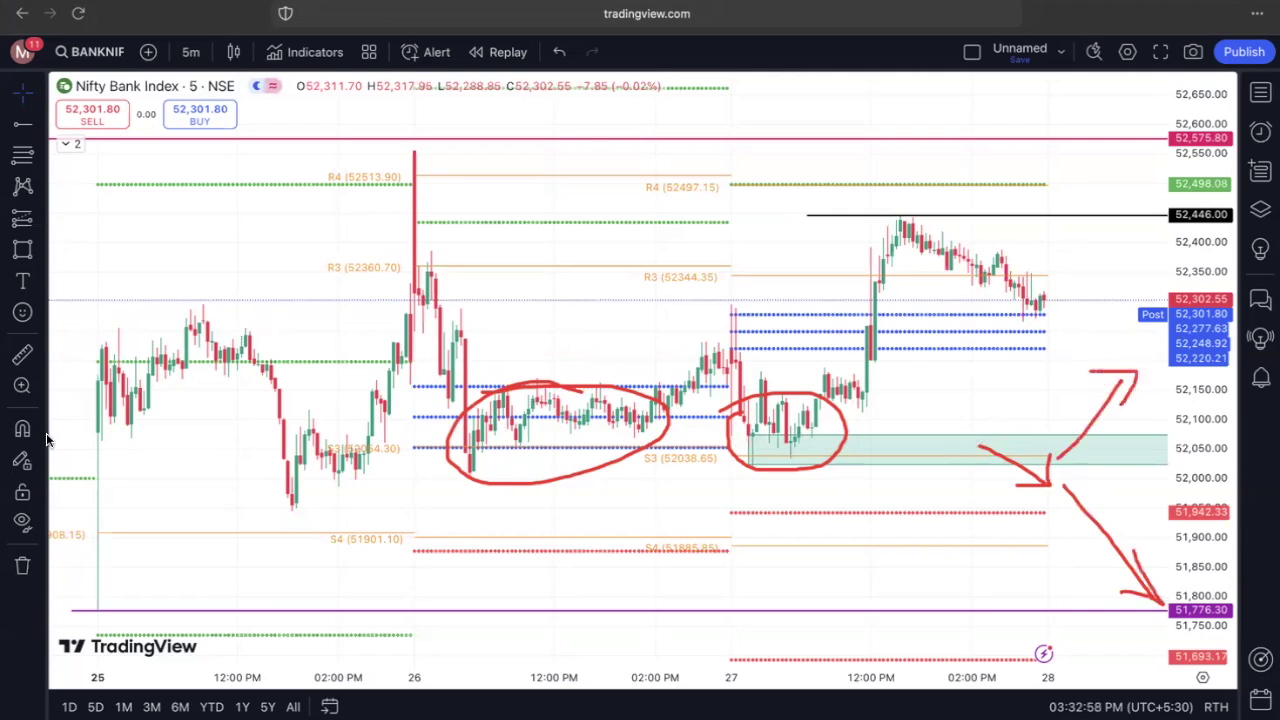
key("Escape")
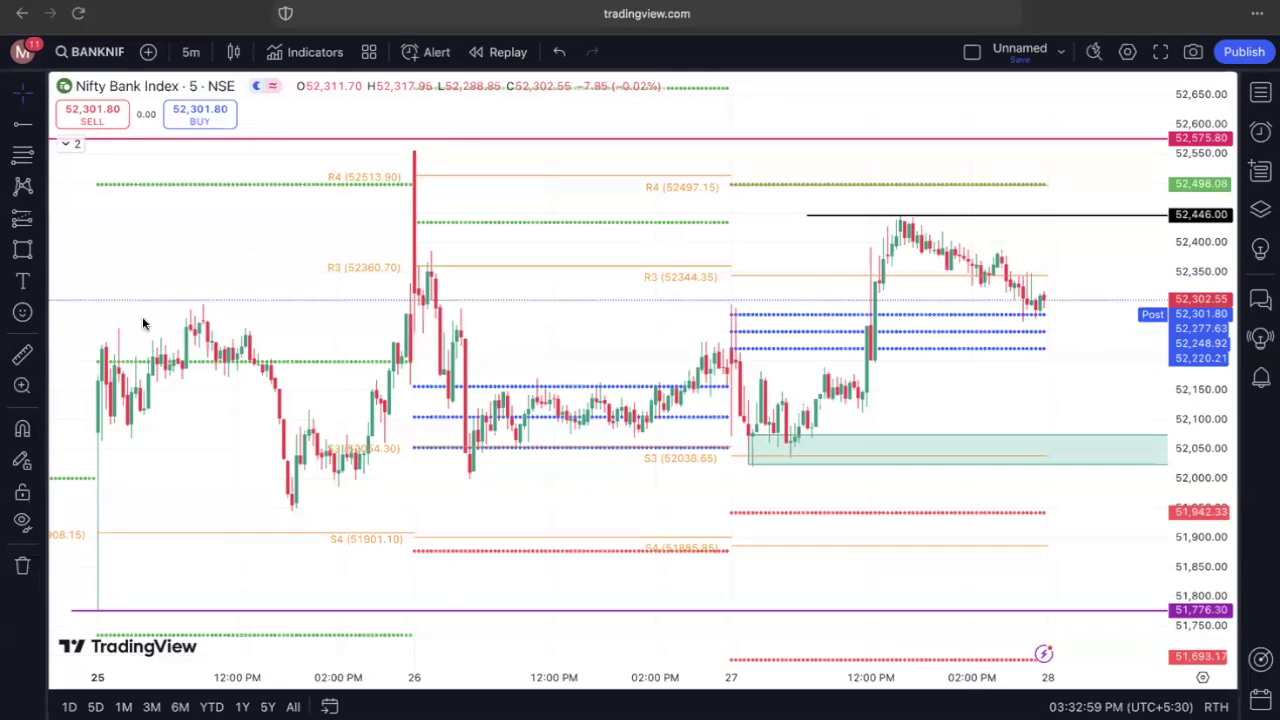
Switch to the Nifty 50 chart and recolour the pink horizontal ray at 24,351.75 black.
key("ctrl+Tab")
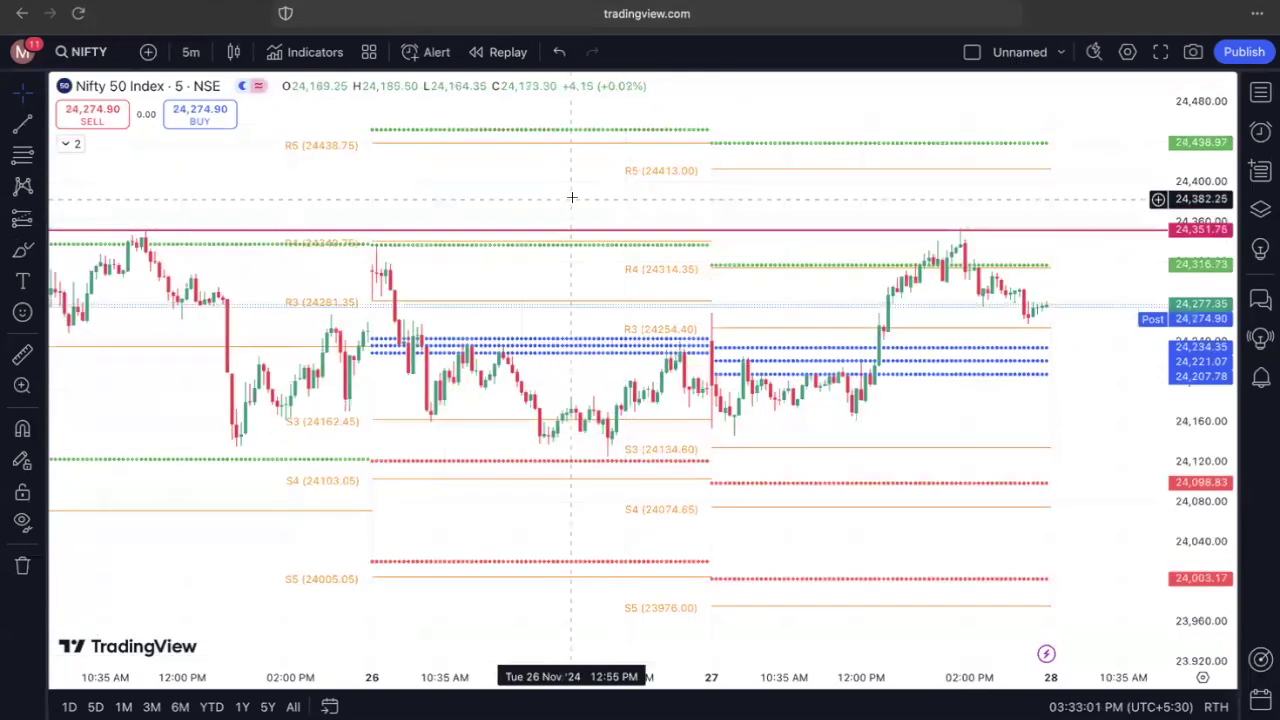
left_click_drag(821, 279, 1074, 277)
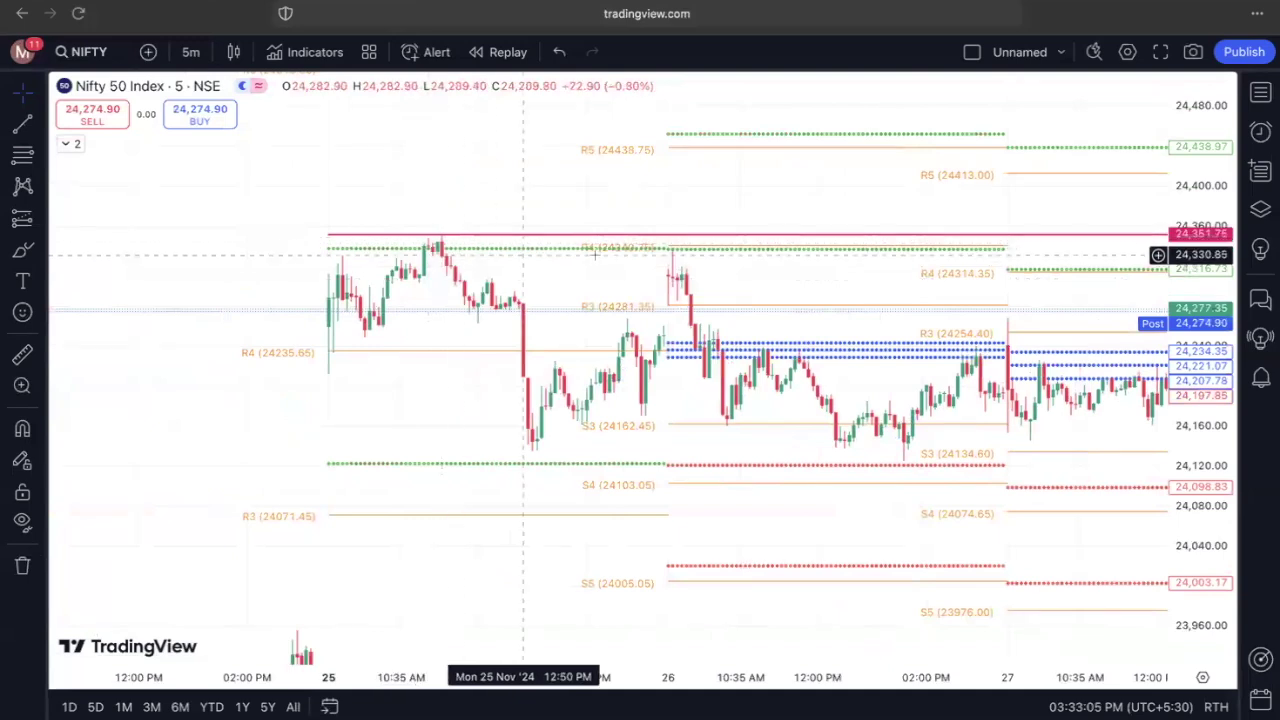
left_click_drag(724, 300, 476, 281)
scroll(919, 268, "right", 3)
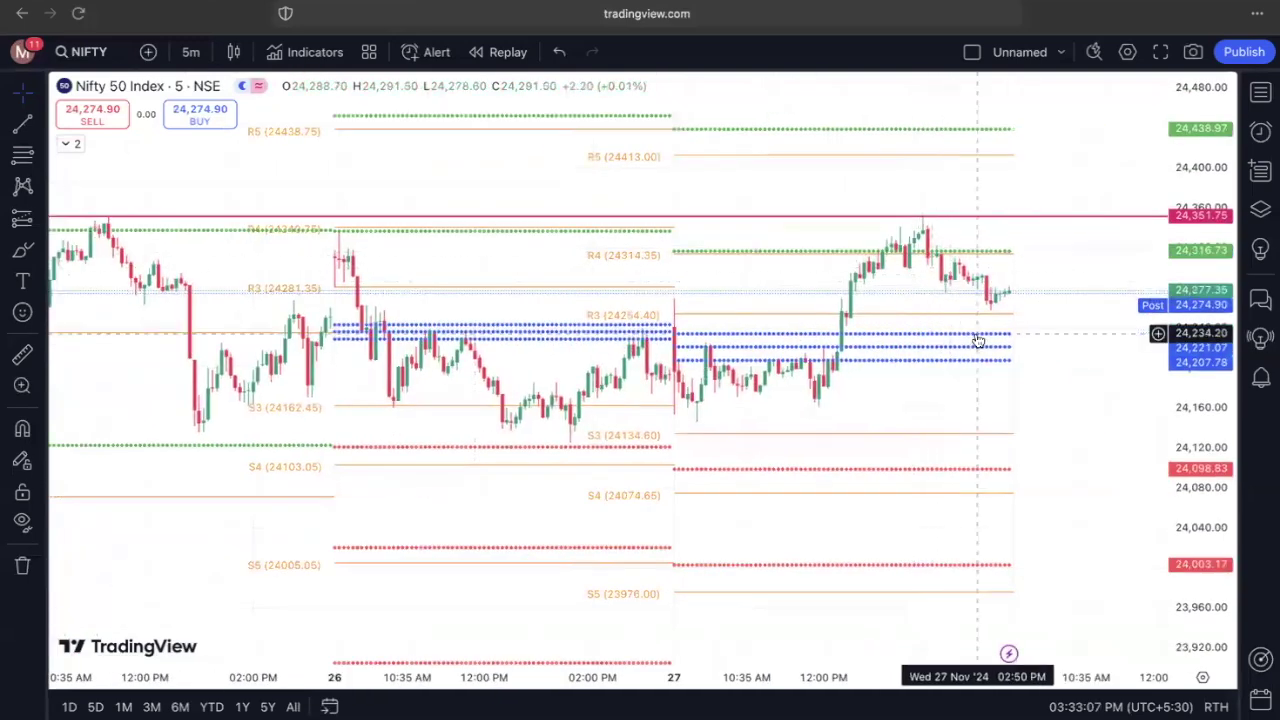
scroll(697, 323, "right", 7)
left_click(764, 205)
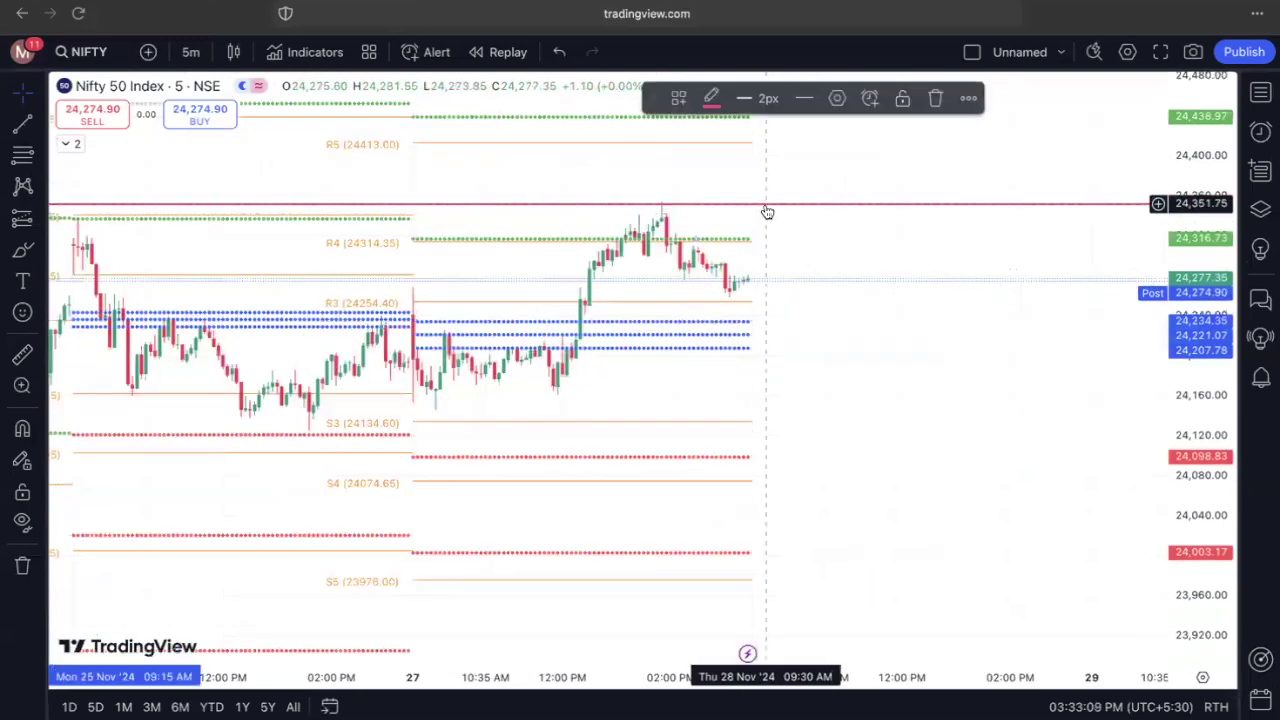
left_click(711, 99)
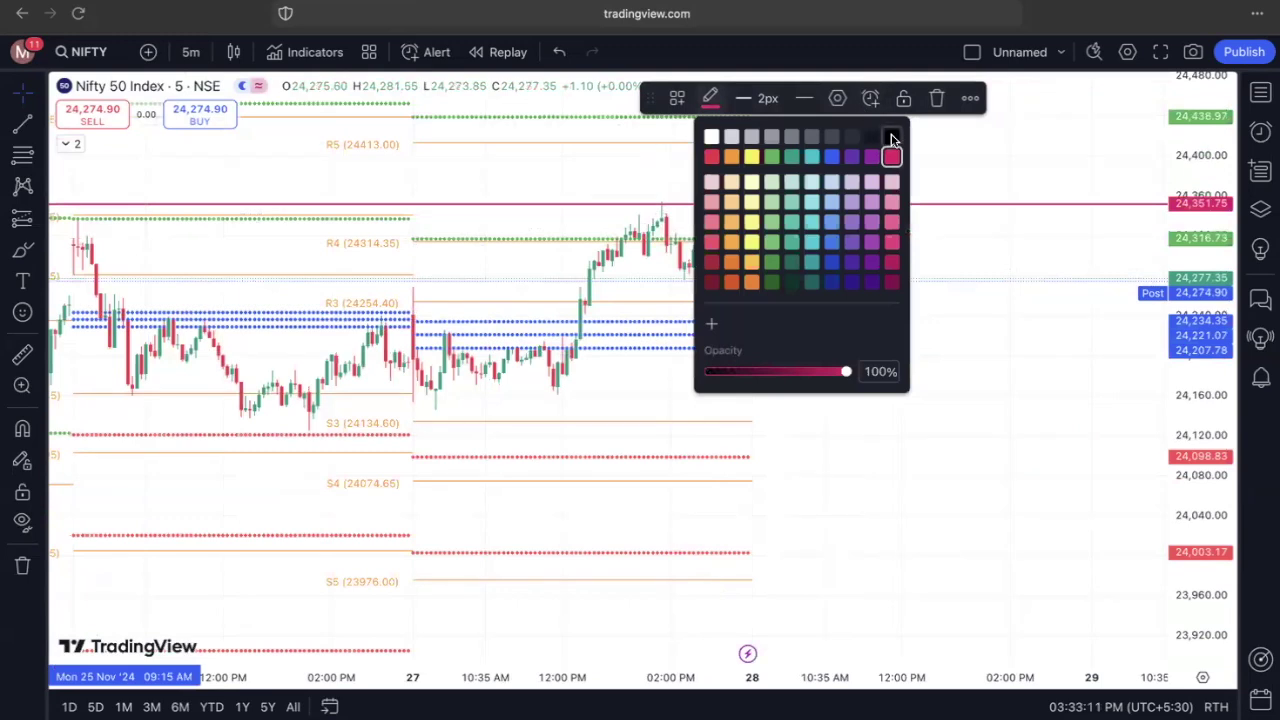
left_click(892, 138)
Draw a horizontal ray at about 24,144.50 along the 27 Nov low, starting from that day's opening candle.
left_click_drag(838, 276, 837, 228)
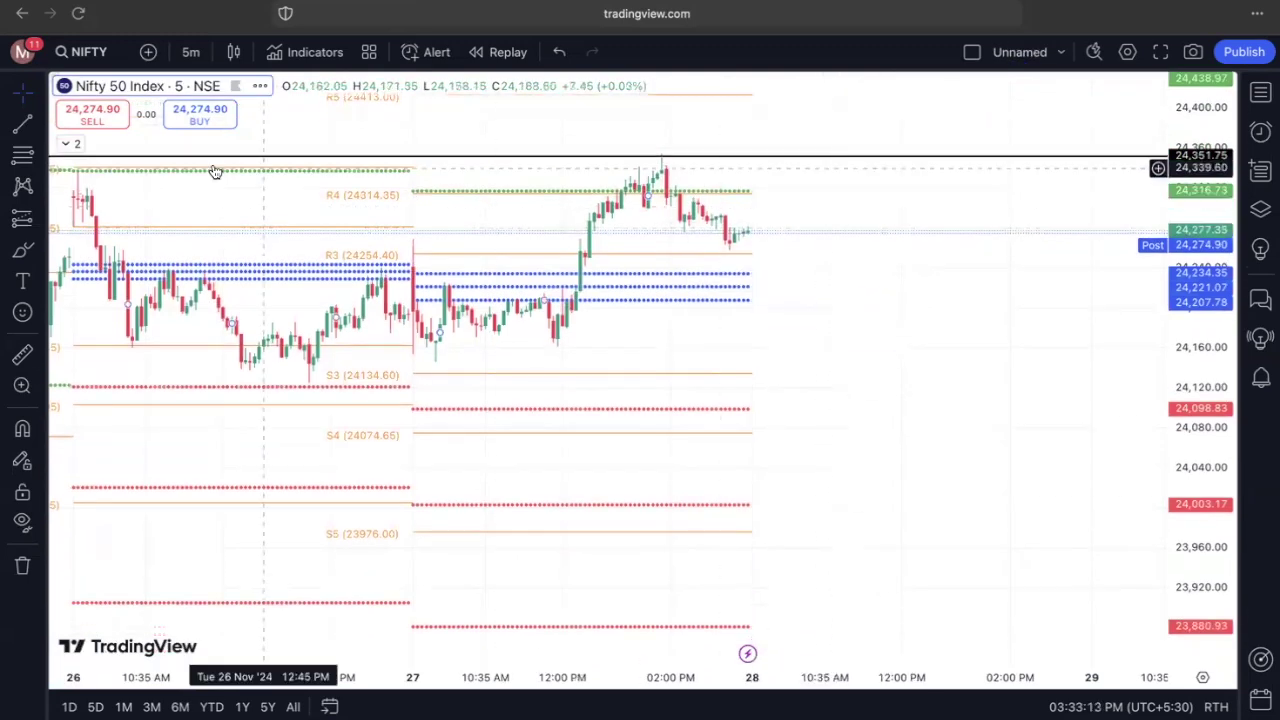
left_click(40, 123)
left_click(77, 323)
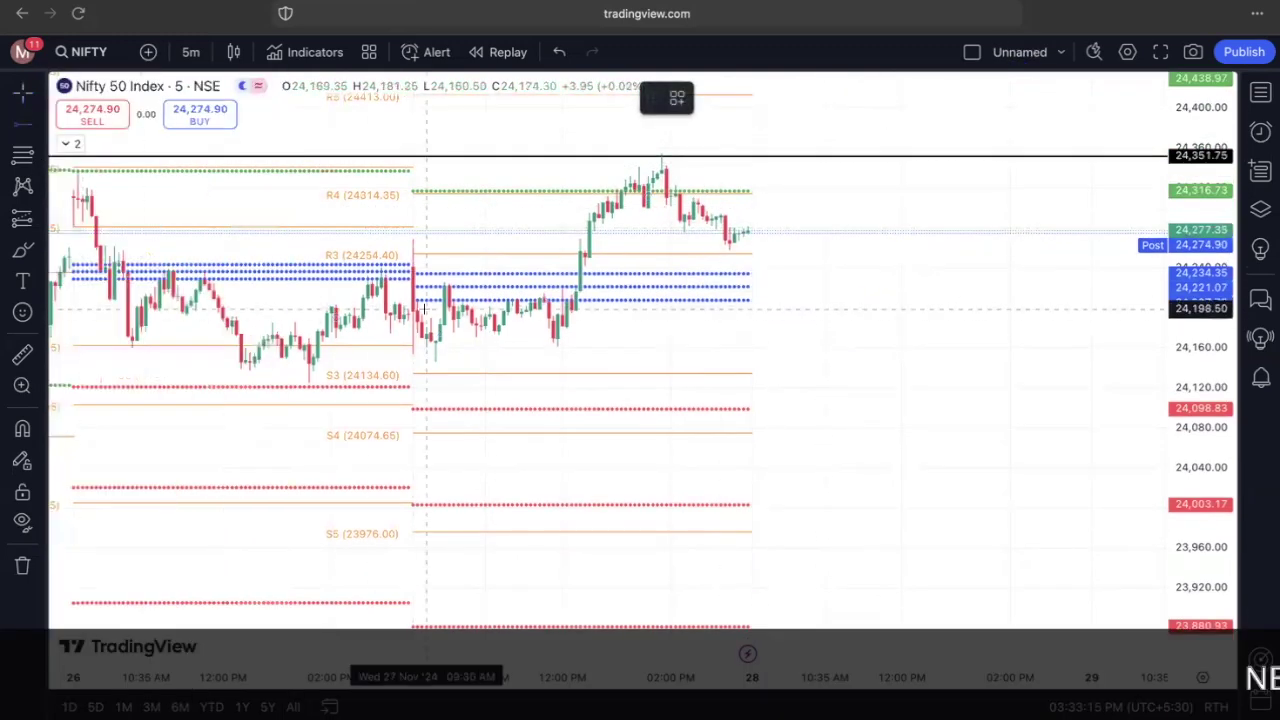
left_click(413, 362)
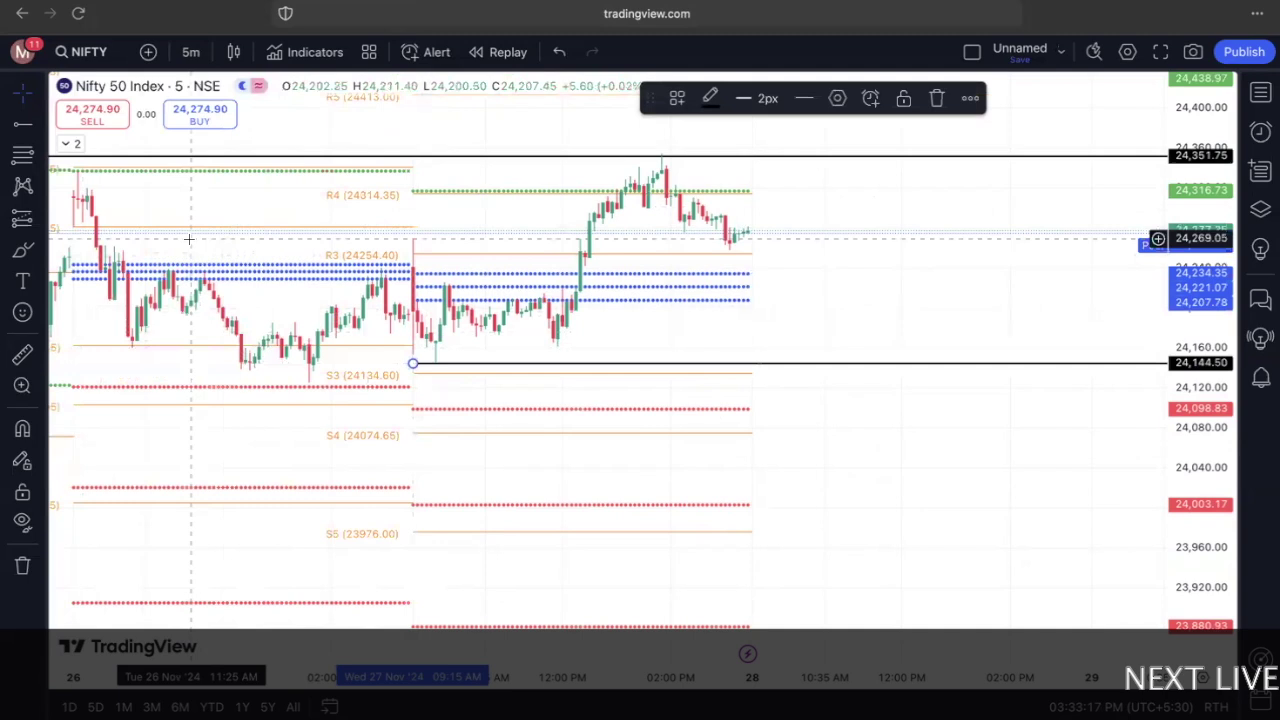
Draw a green rectangle zone just above the 24,144.50 ray, stretched from the 27 Nov open past the 28 Nov session start.
left_click(40, 249)
left_click(90, 420)
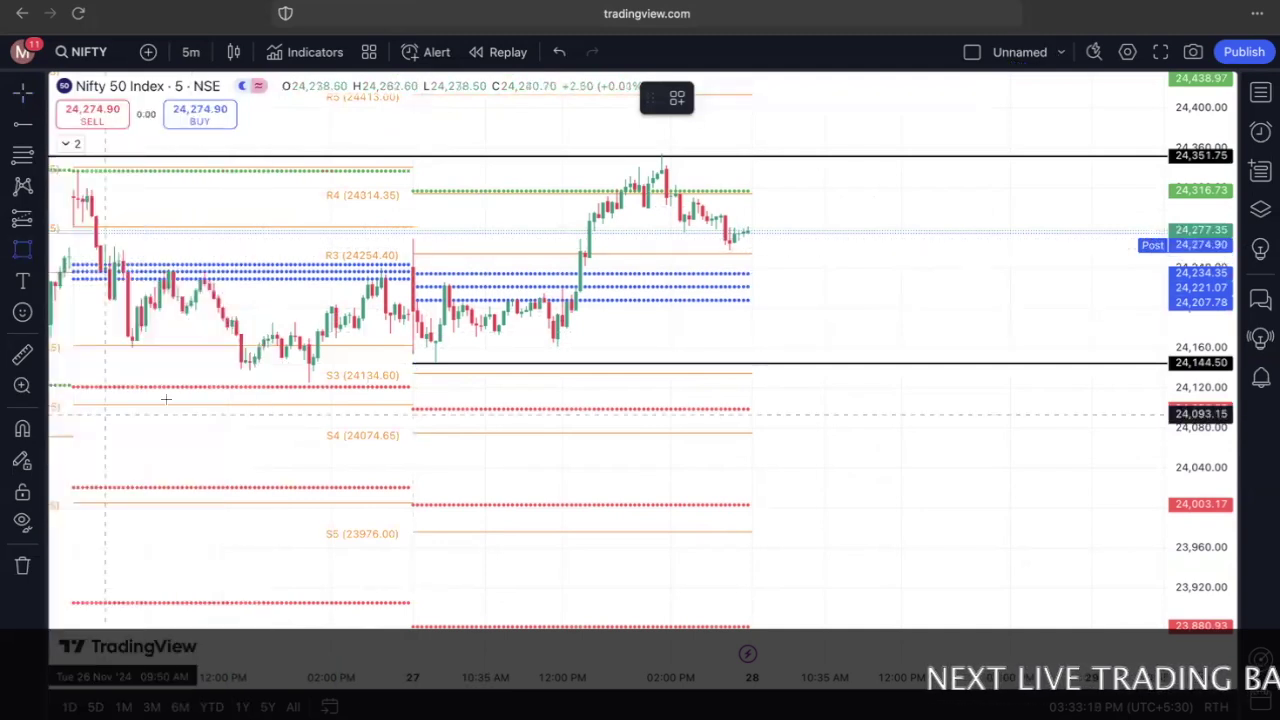
left_click(413, 336)
left_click(503, 340)
left_click_drag(503, 338, 1146, 362)
left_click(979, 281)
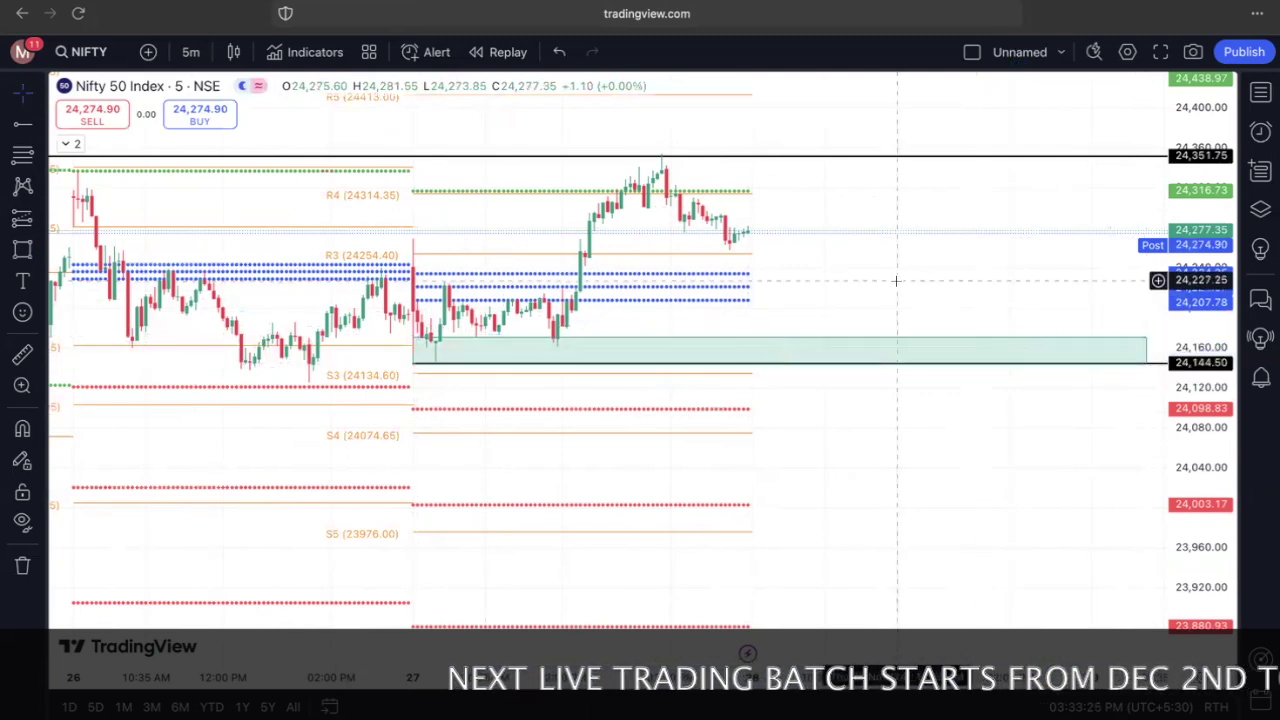
Draw a horizontal ray at about 24,126.20 under the 25 and 26 Nov lows and colour it purple.
left_click_drag(896, 281, 954, 279)
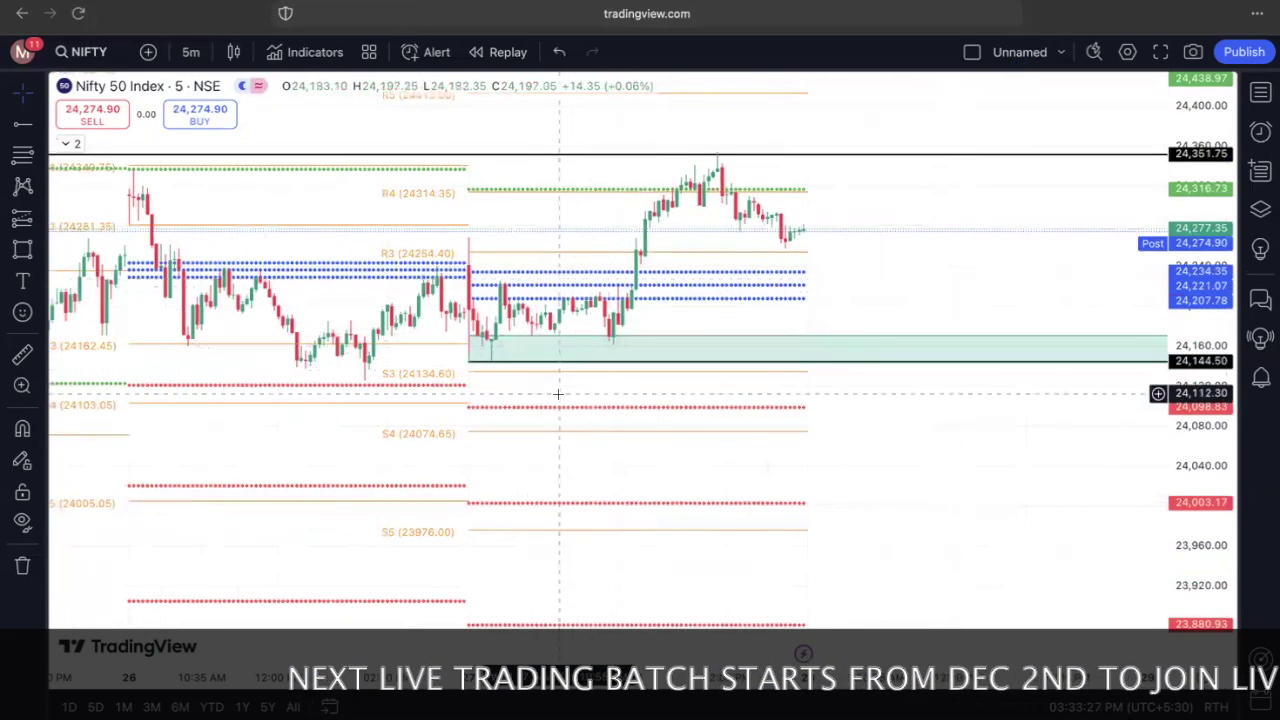
scroll(558, 394, "left", 10)
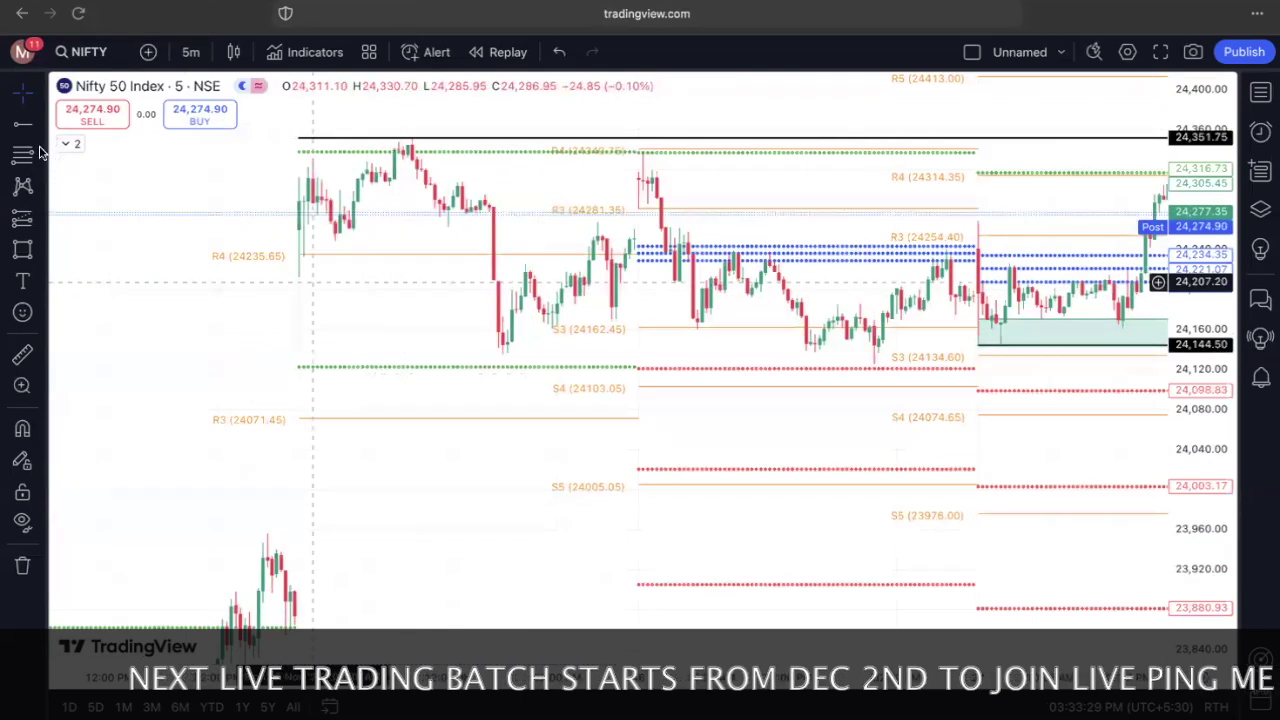
left_click(22, 126)
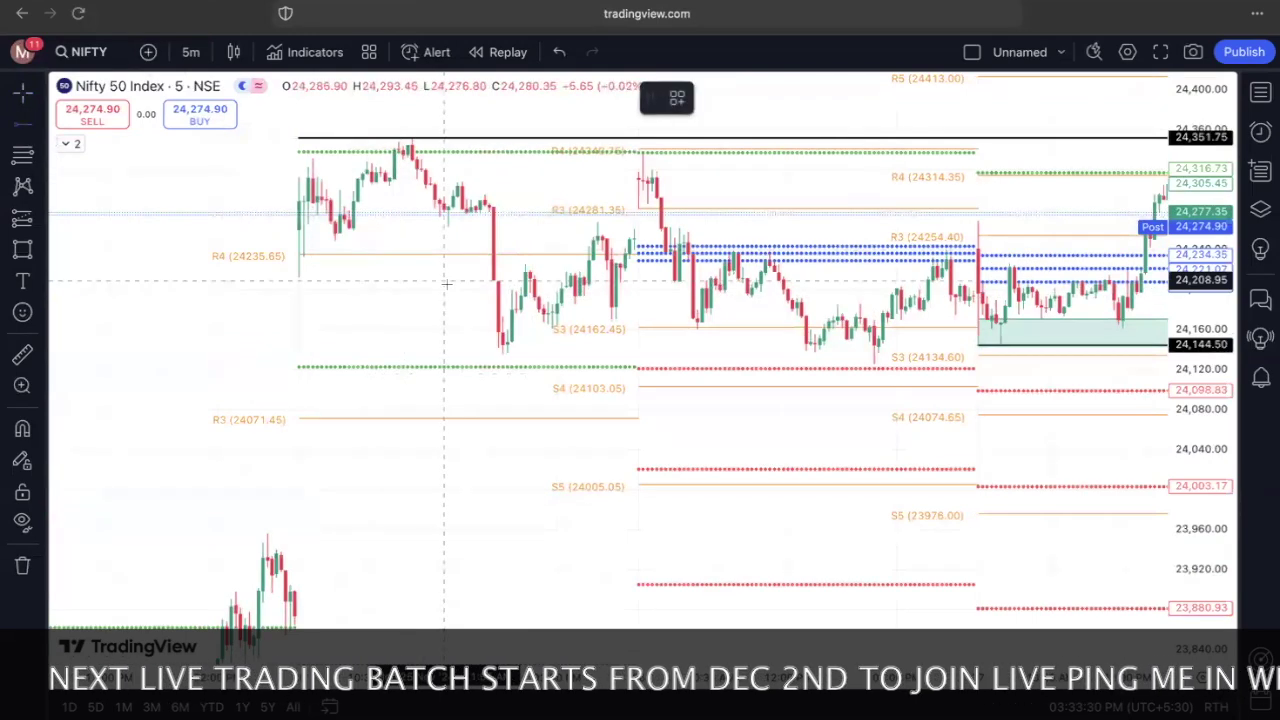
left_click(478, 362)
left_click(710, 97)
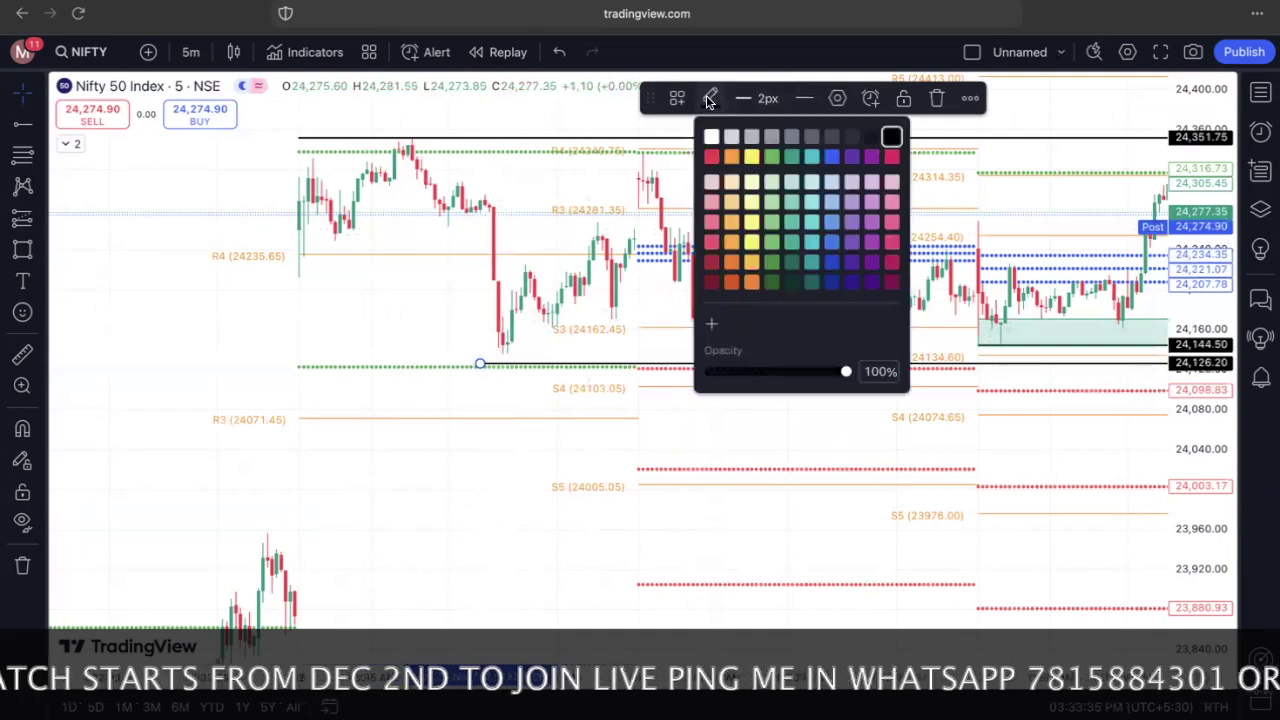
left_click(866, 157)
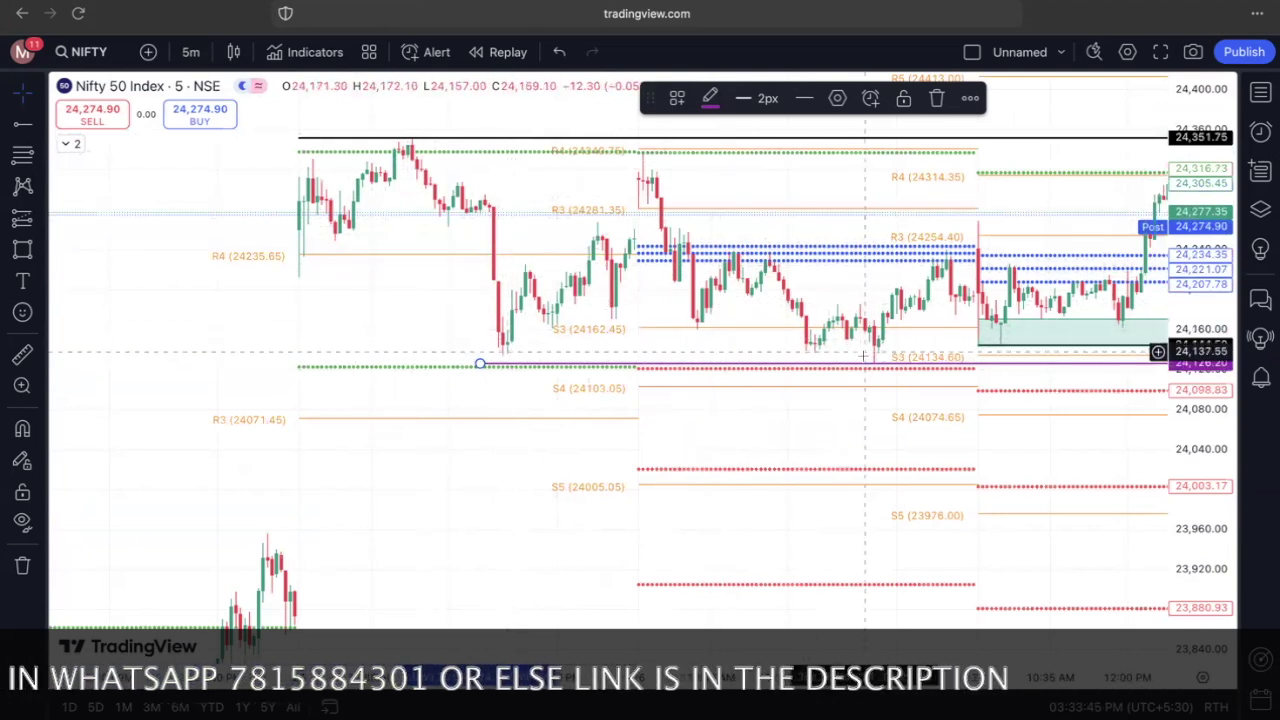
Draw a purple horizontal ray at about 23,955.55 along the 22 Nov high.
mouse_move(893, 362)
left_mouse_down()
mouse_move(858, 349)
mouse_move(760, 260)
left_mouse_up()
left_click_drag(1063, 207, 849, 280)
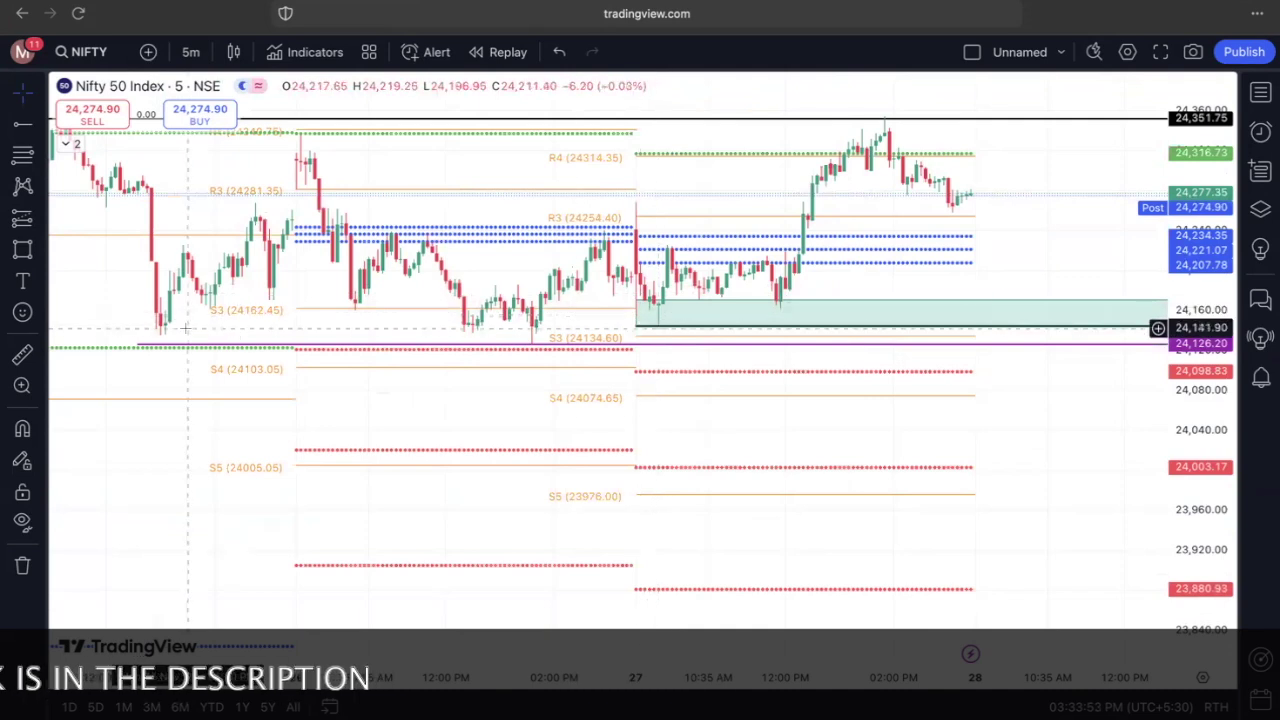
left_click_drag(560, 417, 717, 308)
left_click_drag(160, 317, 371, 323)
left_click(14, 130)
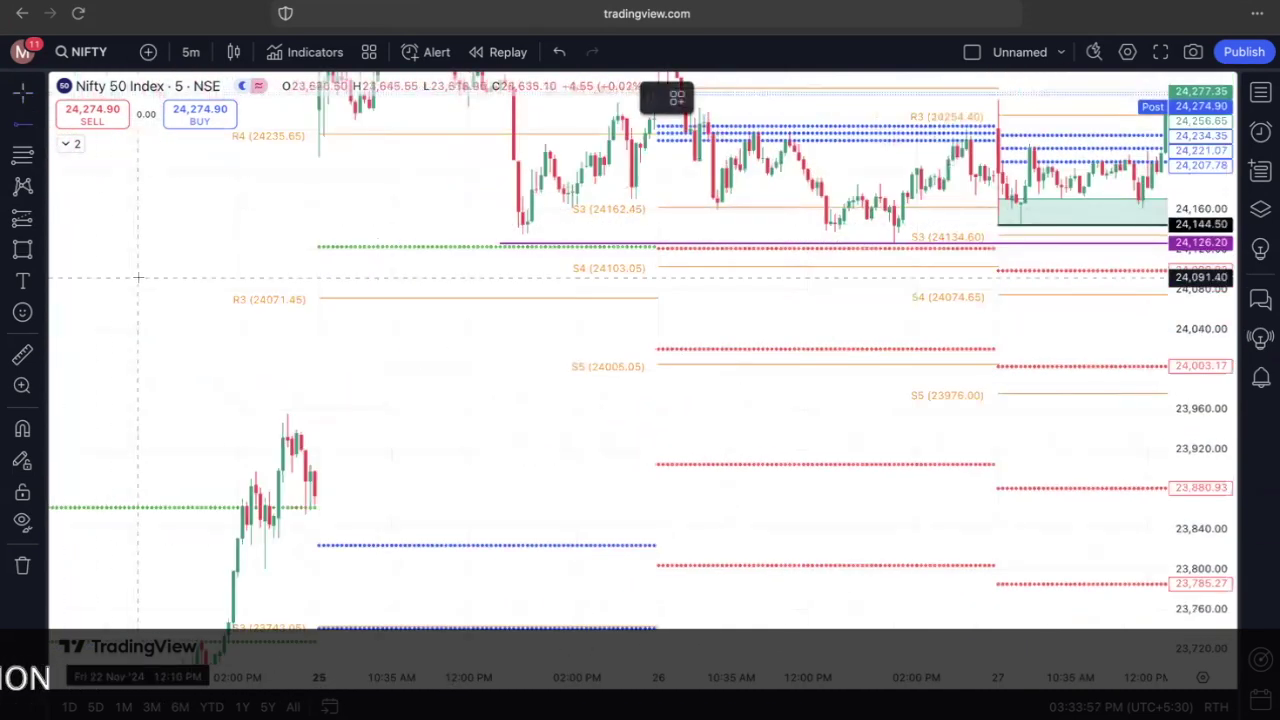
left_click(237, 413)
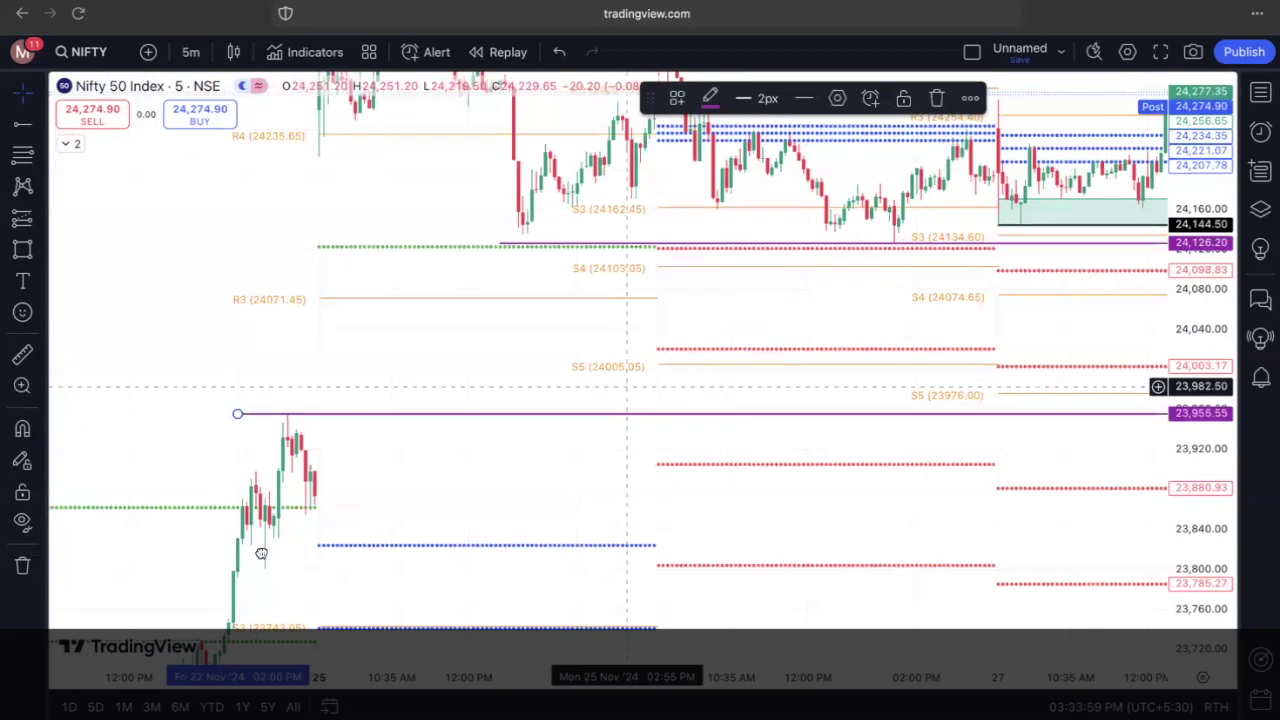
Switch Nifty to the 1-day interval and examine the early November candles above the 24,351.75 ray.
scroll(866, 480, "right", 5)
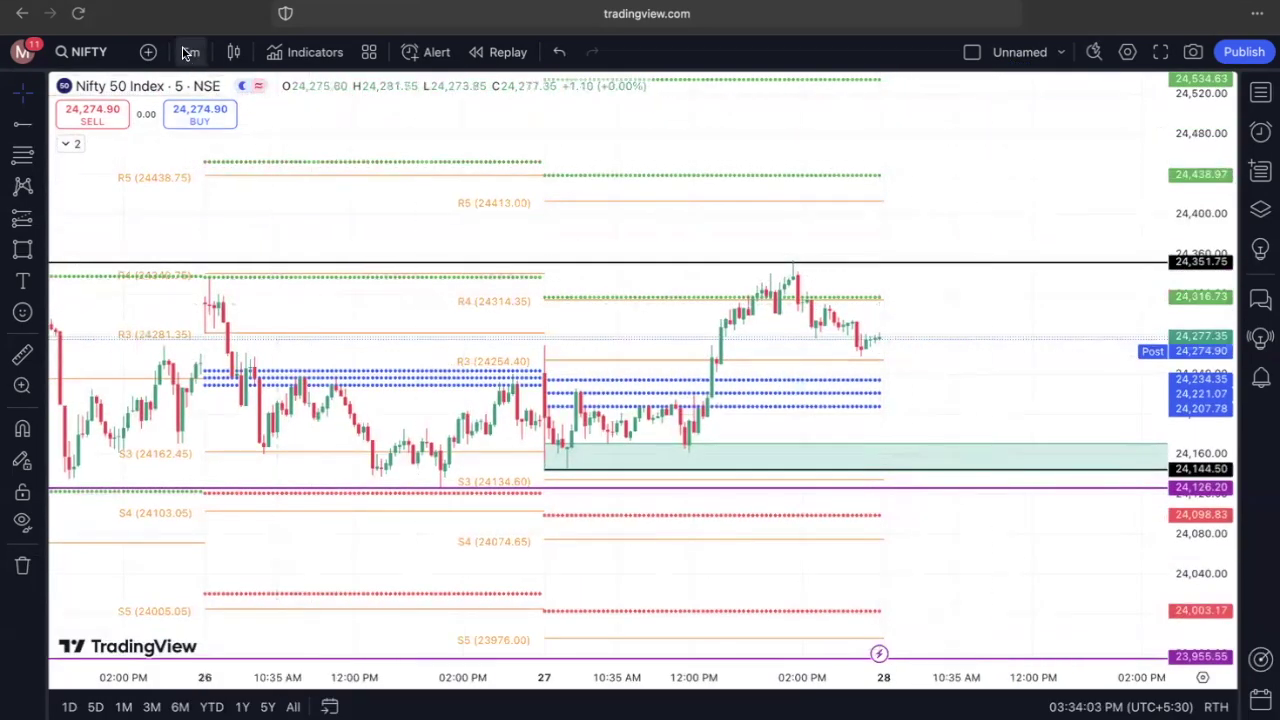
left_click(191, 52)
scroll(232, 478, "down", 4)
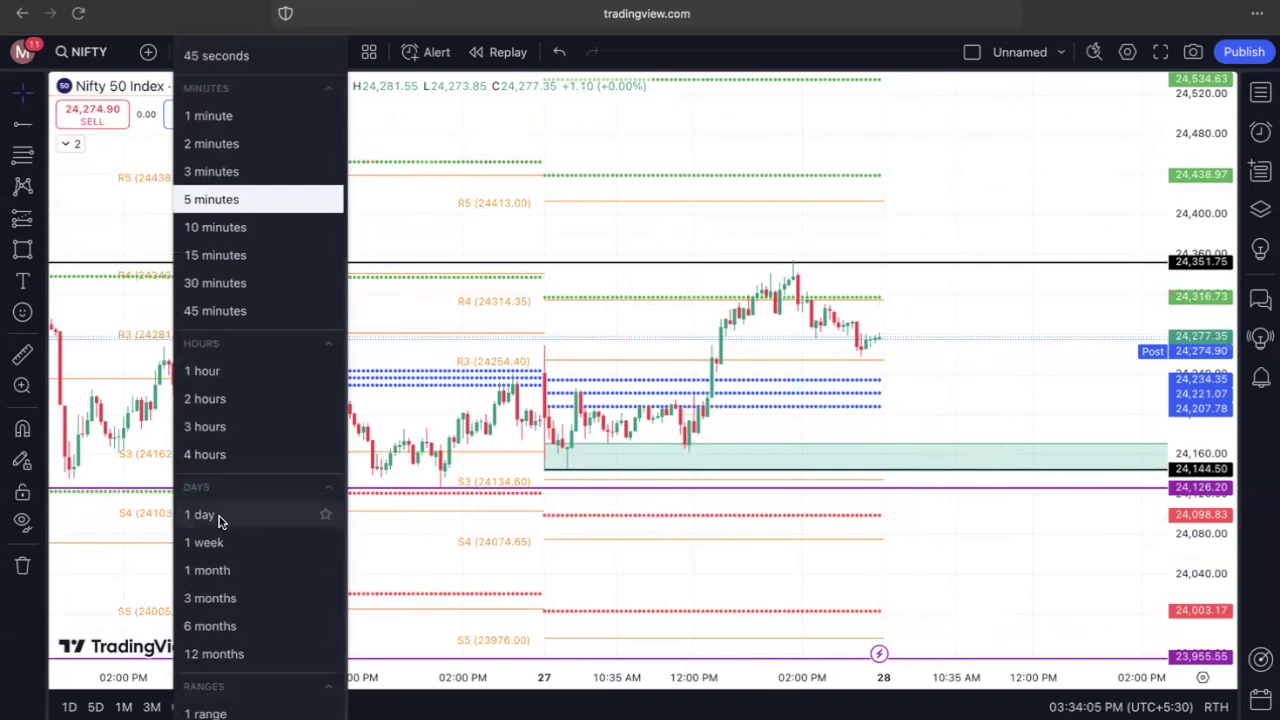
left_click(220, 516)
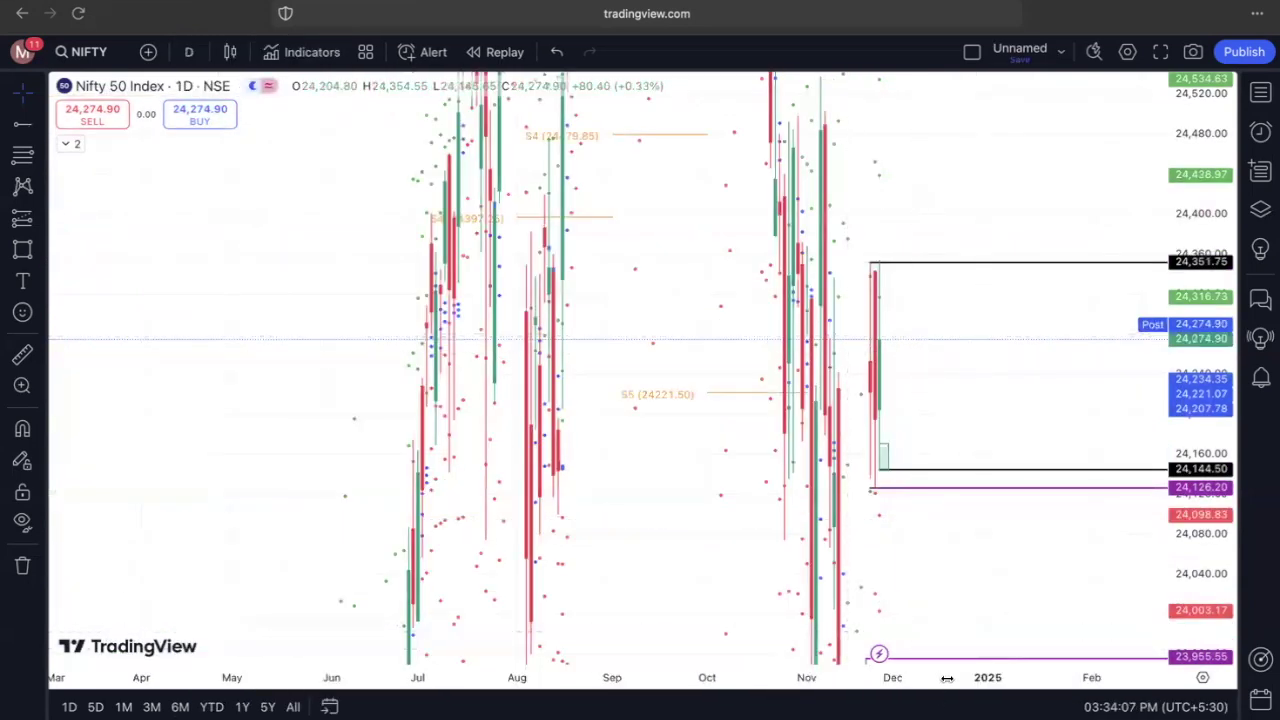
left_click_drag(947, 679, 552, 672)
left_click_drag(566, 186, 687, 307)
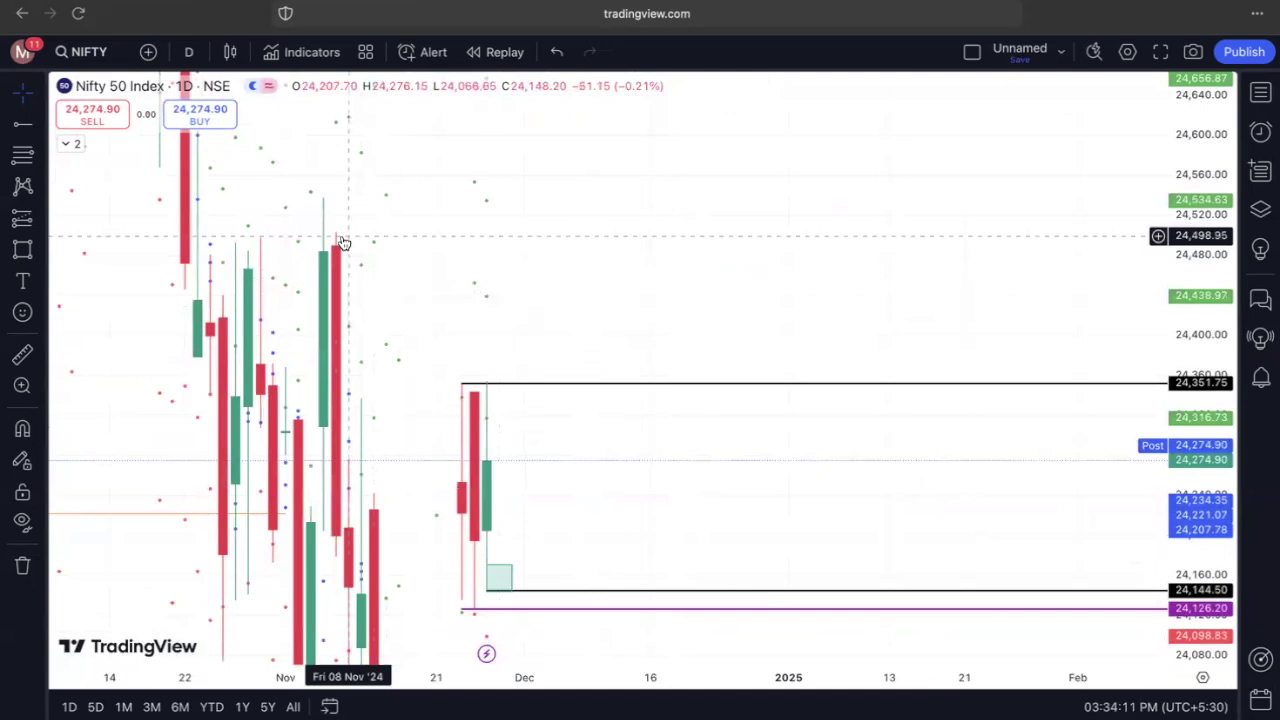
Return Nifty to the 5-minute interval and review the 27 Nov session against the marked levels.
left_click(188, 51)
left_click(211, 543)
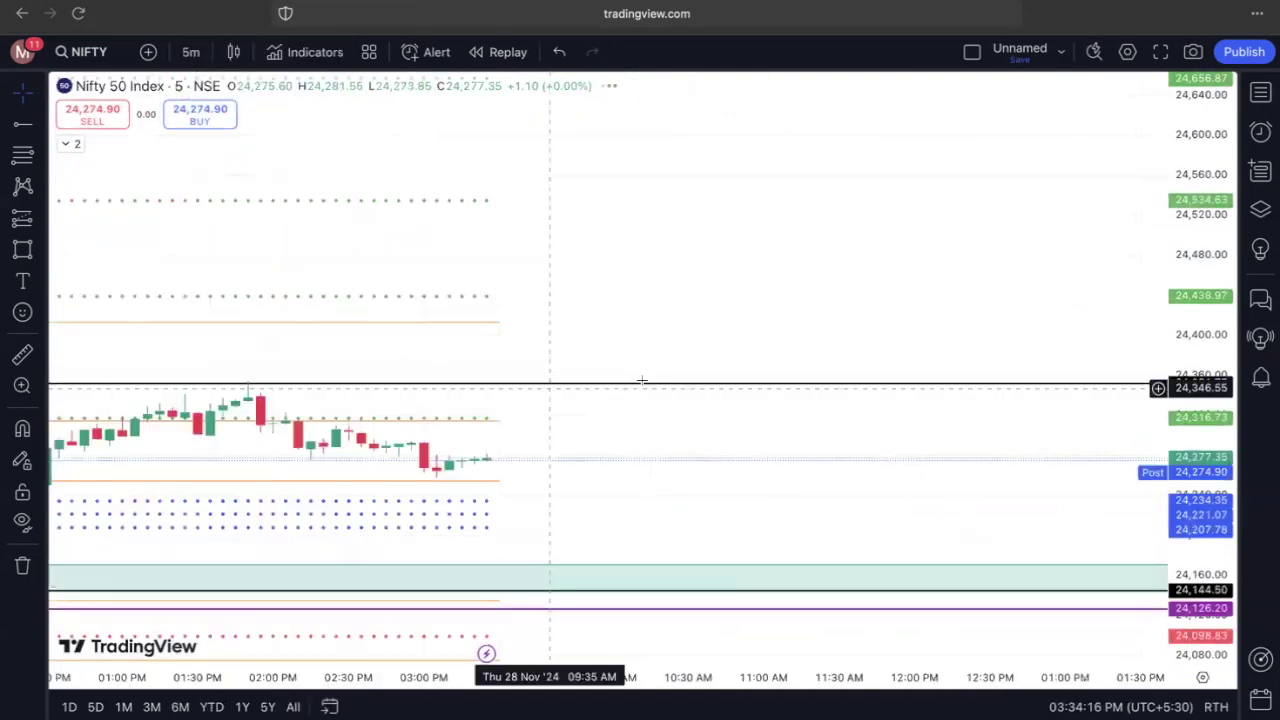
left_click_drag(671, 677, 937, 679)
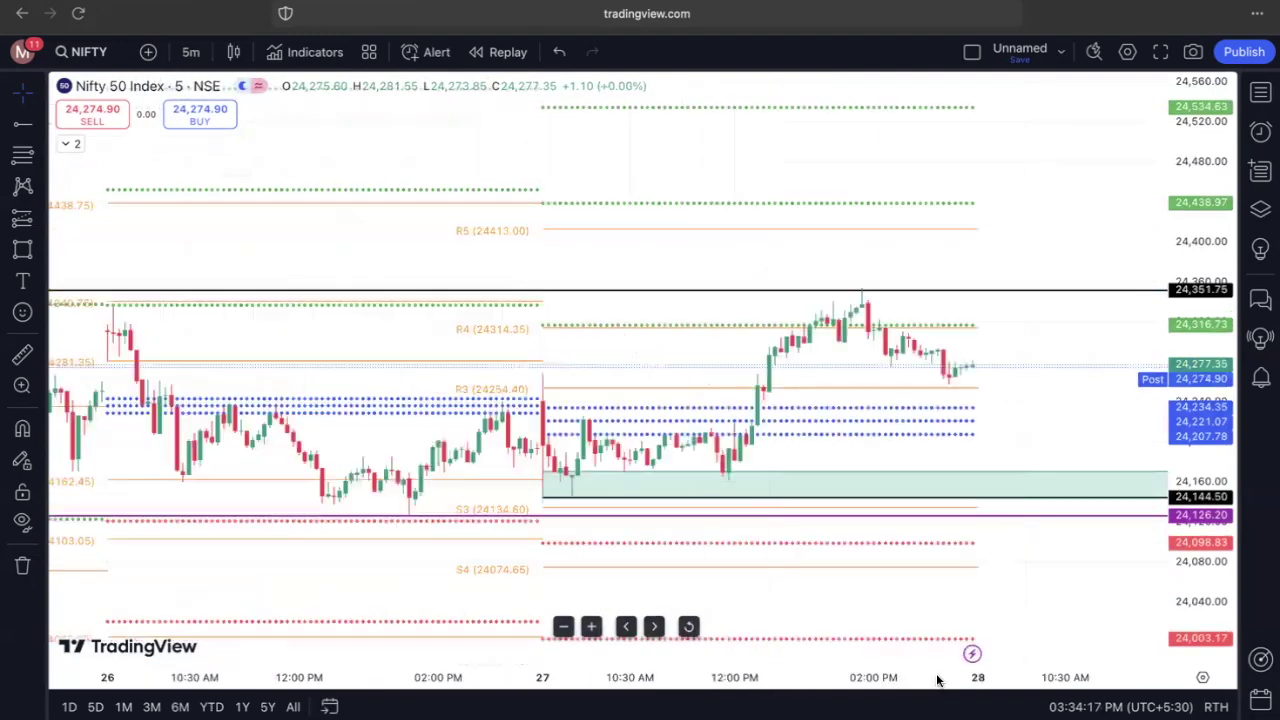
left_click_drag(1063, 394, 896, 394)
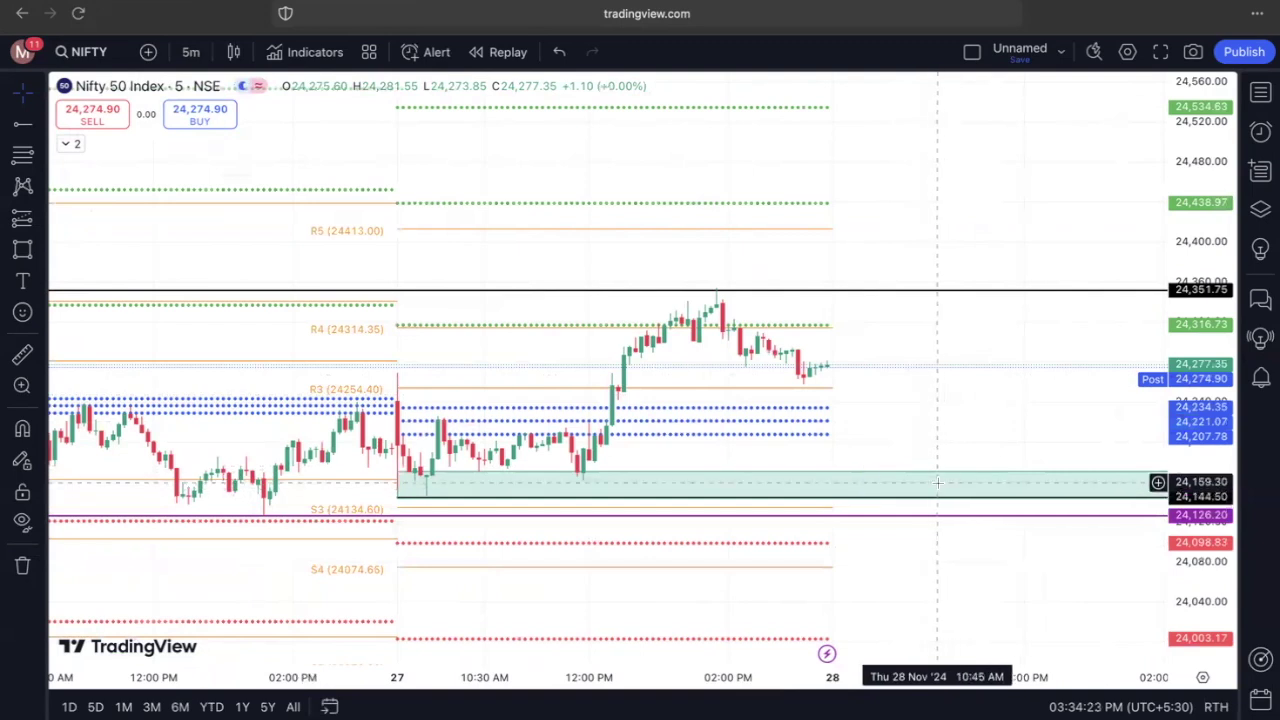
left_click_drag(960, 431, 804, 386)
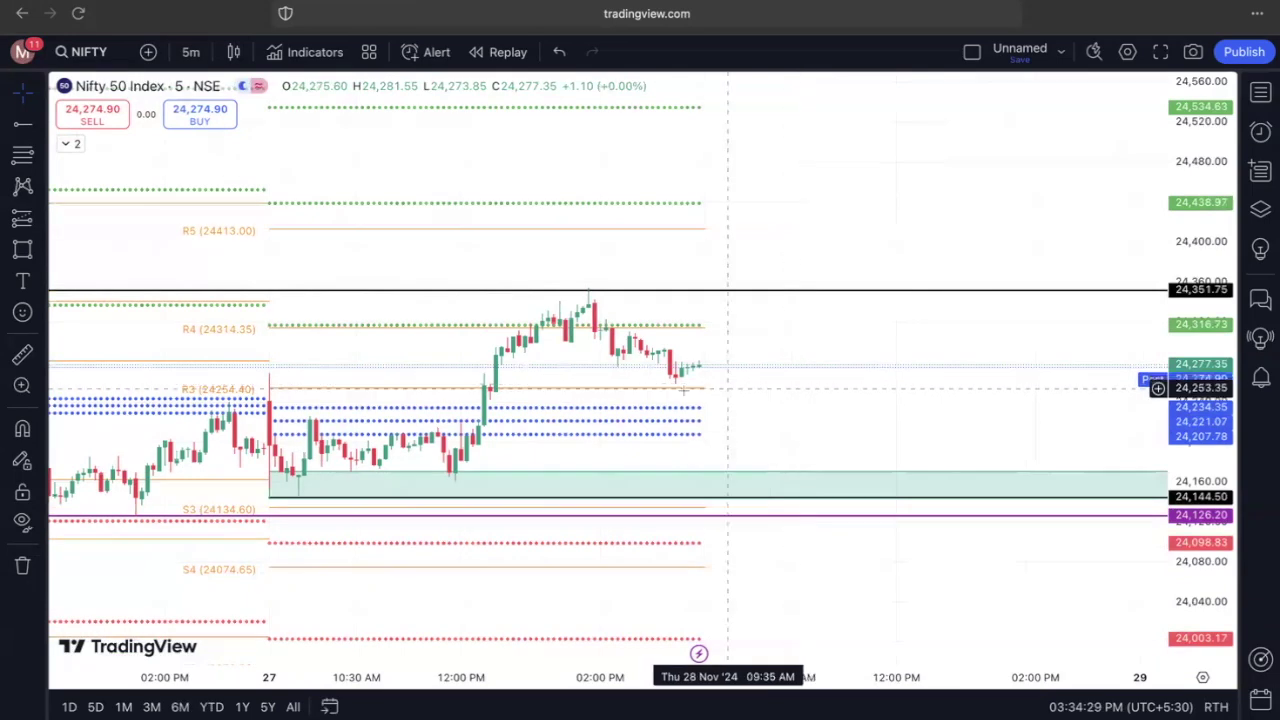
left_click_drag(731, 383, 883, 391)
Switch to the BANKNIFTY chart, circle the 26 Nov and 27 Nov opening candles freehand, and clear the markings.
key("ctrl+Tab")
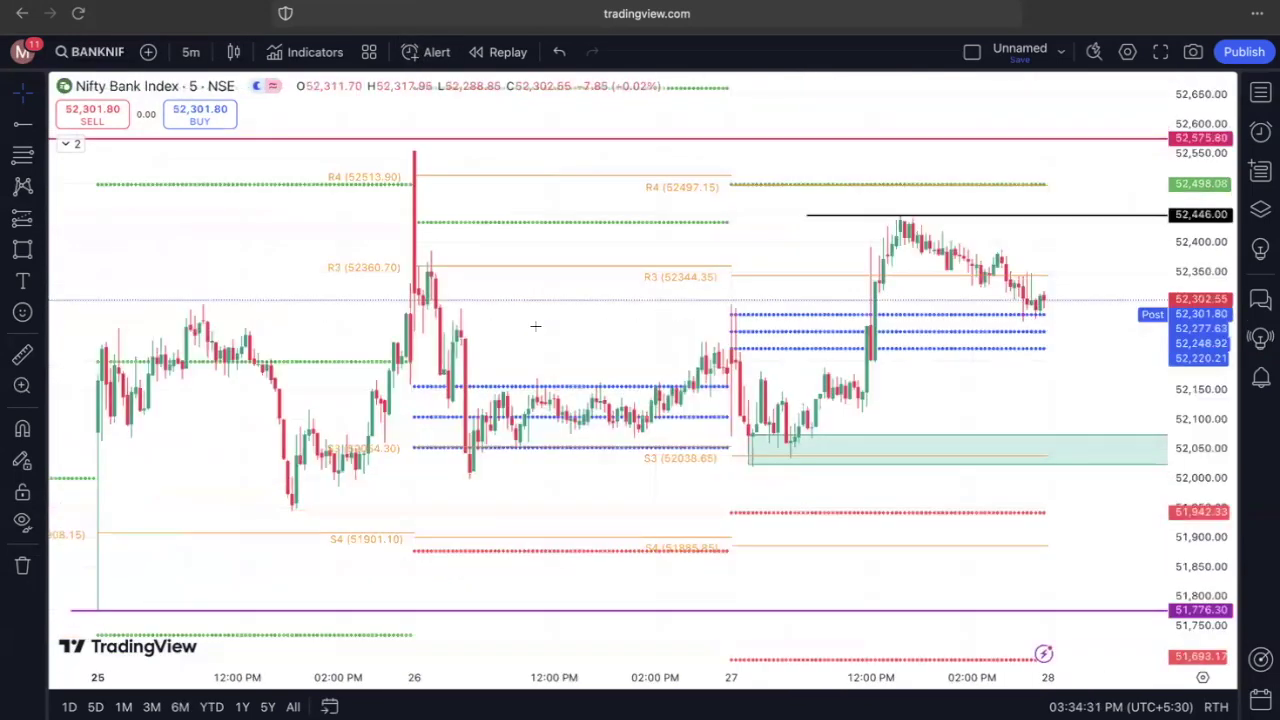
left_click_drag(706, 679, 611, 678)
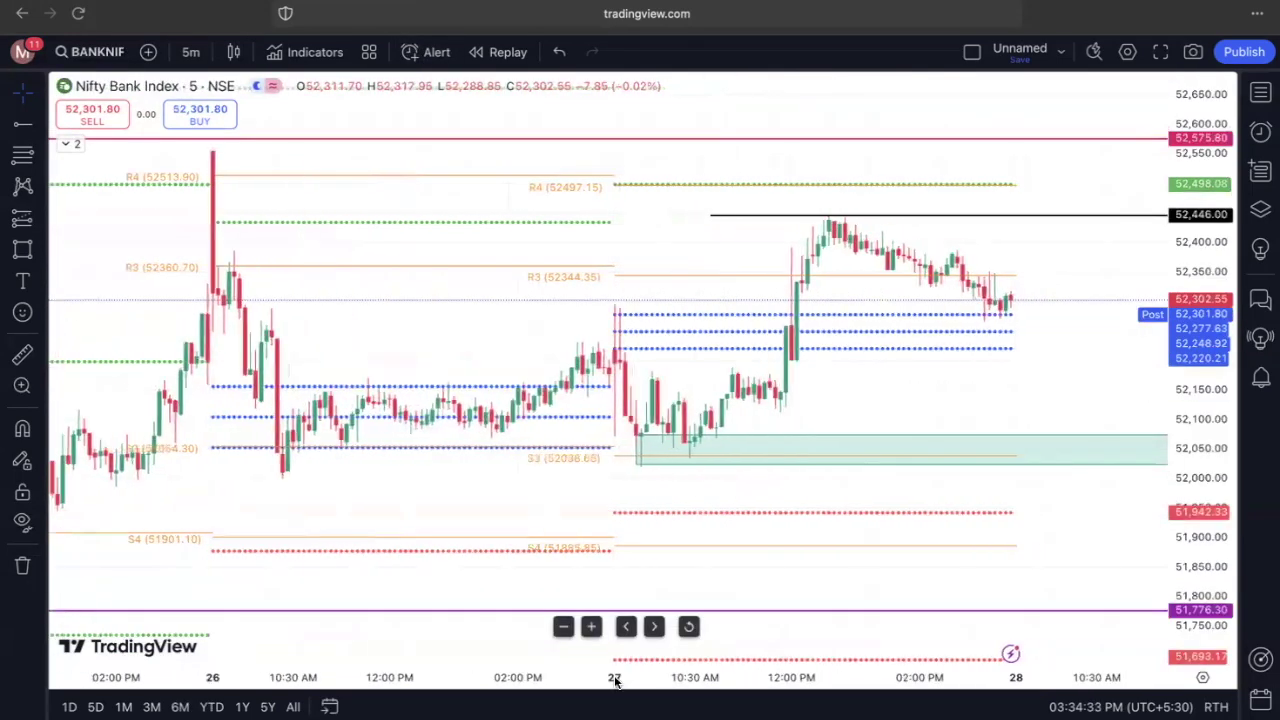
scroll(641, 340, "left", 3)
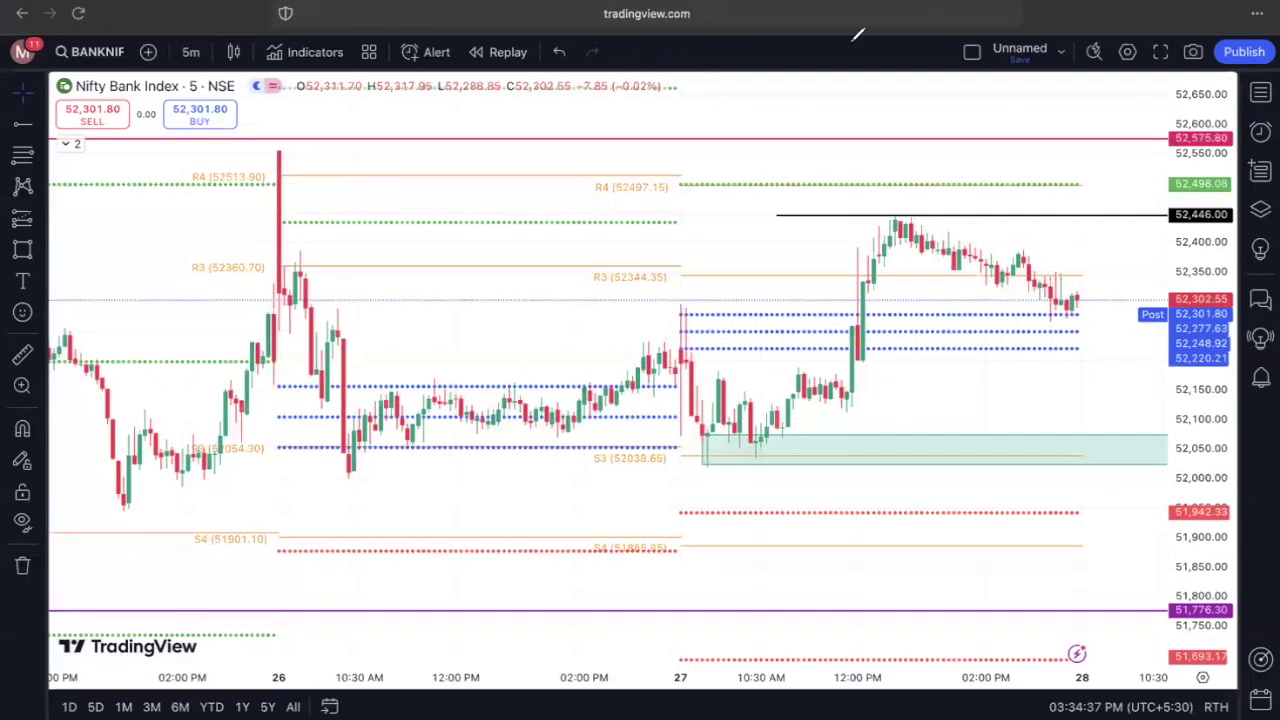
mouse_move(312, 267)
left_mouse_down()
mouse_move(266, 279)
mouse_move(290, 312)
mouse_move(320, 266)
mouse_move(288, 263)
left_mouse_up()
mouse_move(704, 303)
left_mouse_down()
mouse_move(680, 297)
mouse_move(688, 321)
mouse_move(684, 299)
mouse_move(721, 314)
left_mouse_up()
left_click_drag(697, 247, 483, 237)
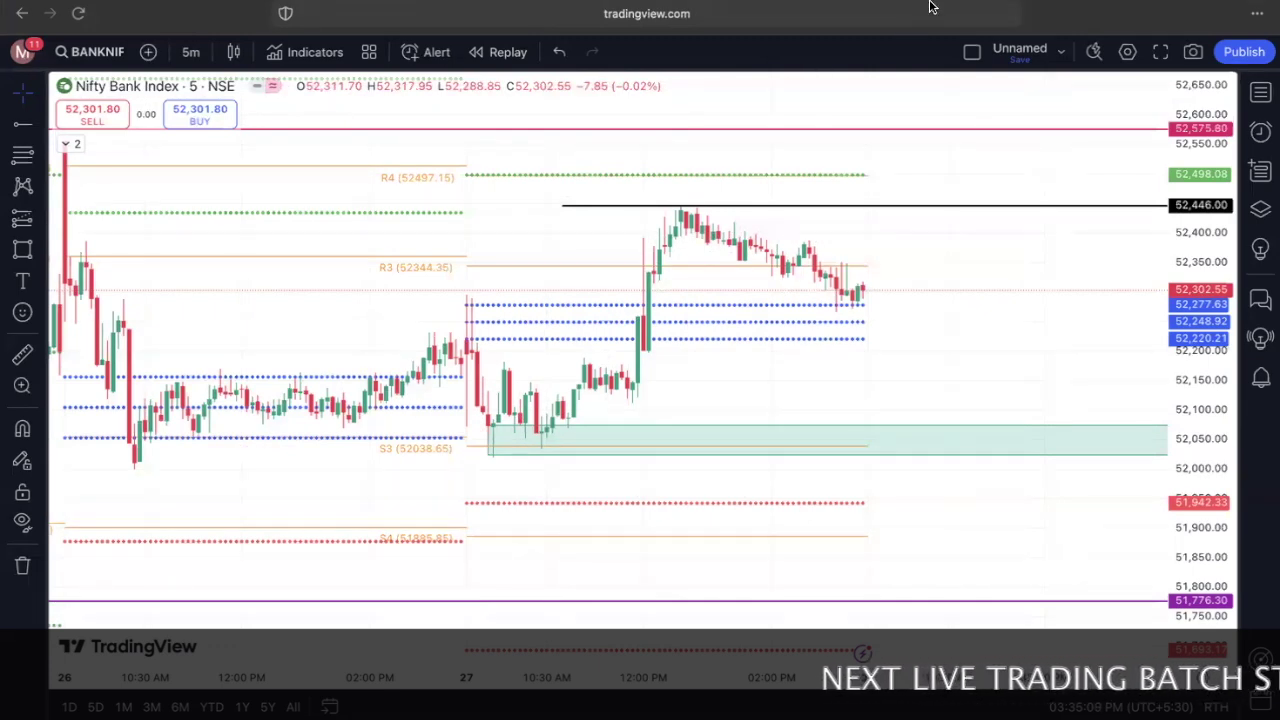
Write "D - D2" freehand beside the latest candles, just below the 52,446.00 ray, and clear the writing.
mouse_move(906, 229)
left_mouse_down()
mouse_move(886, 278)
mouse_move(960, 245)
mouse_move(896, 258)
left_mouse_up()
left_click_drag(982, 236, 1140, 256)
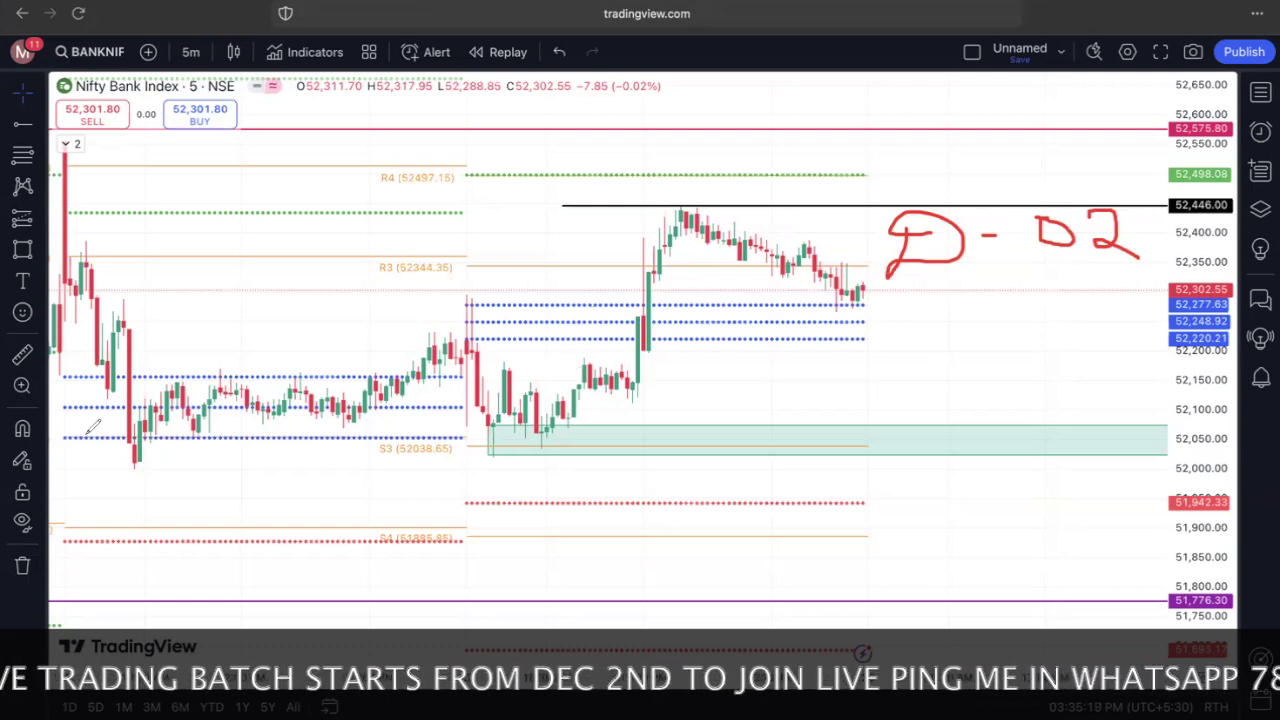
key("Escape")
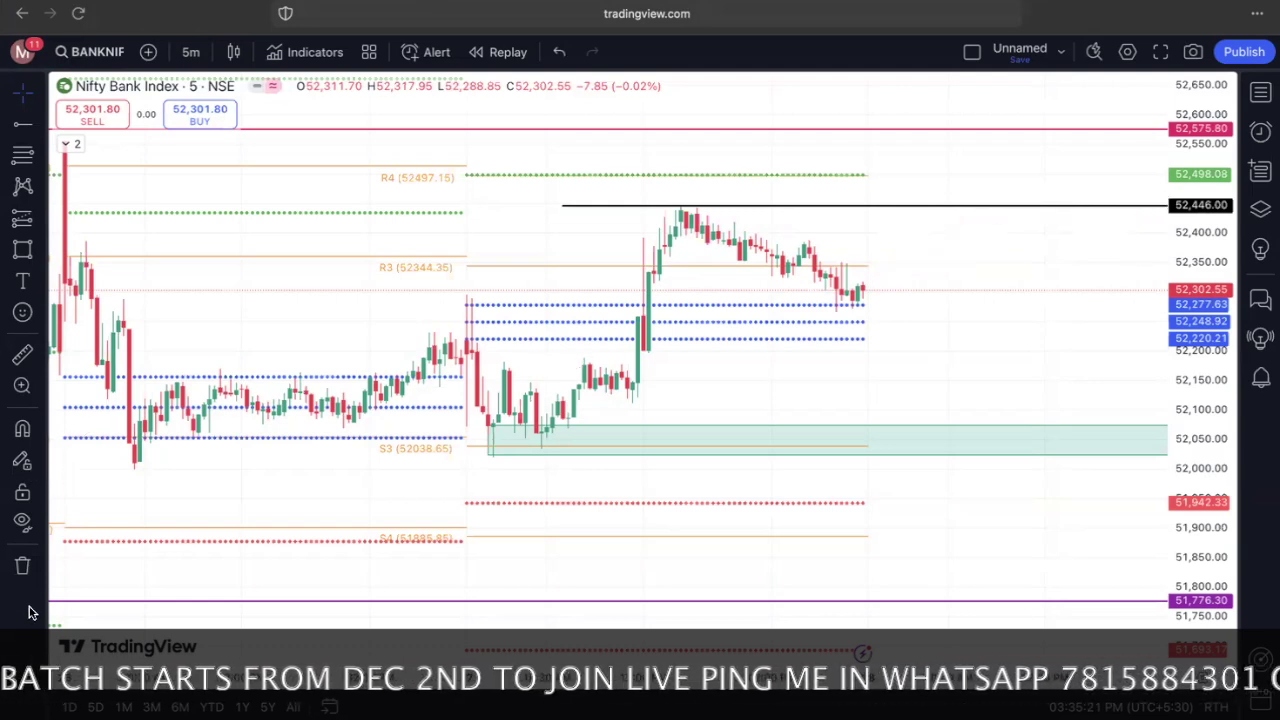